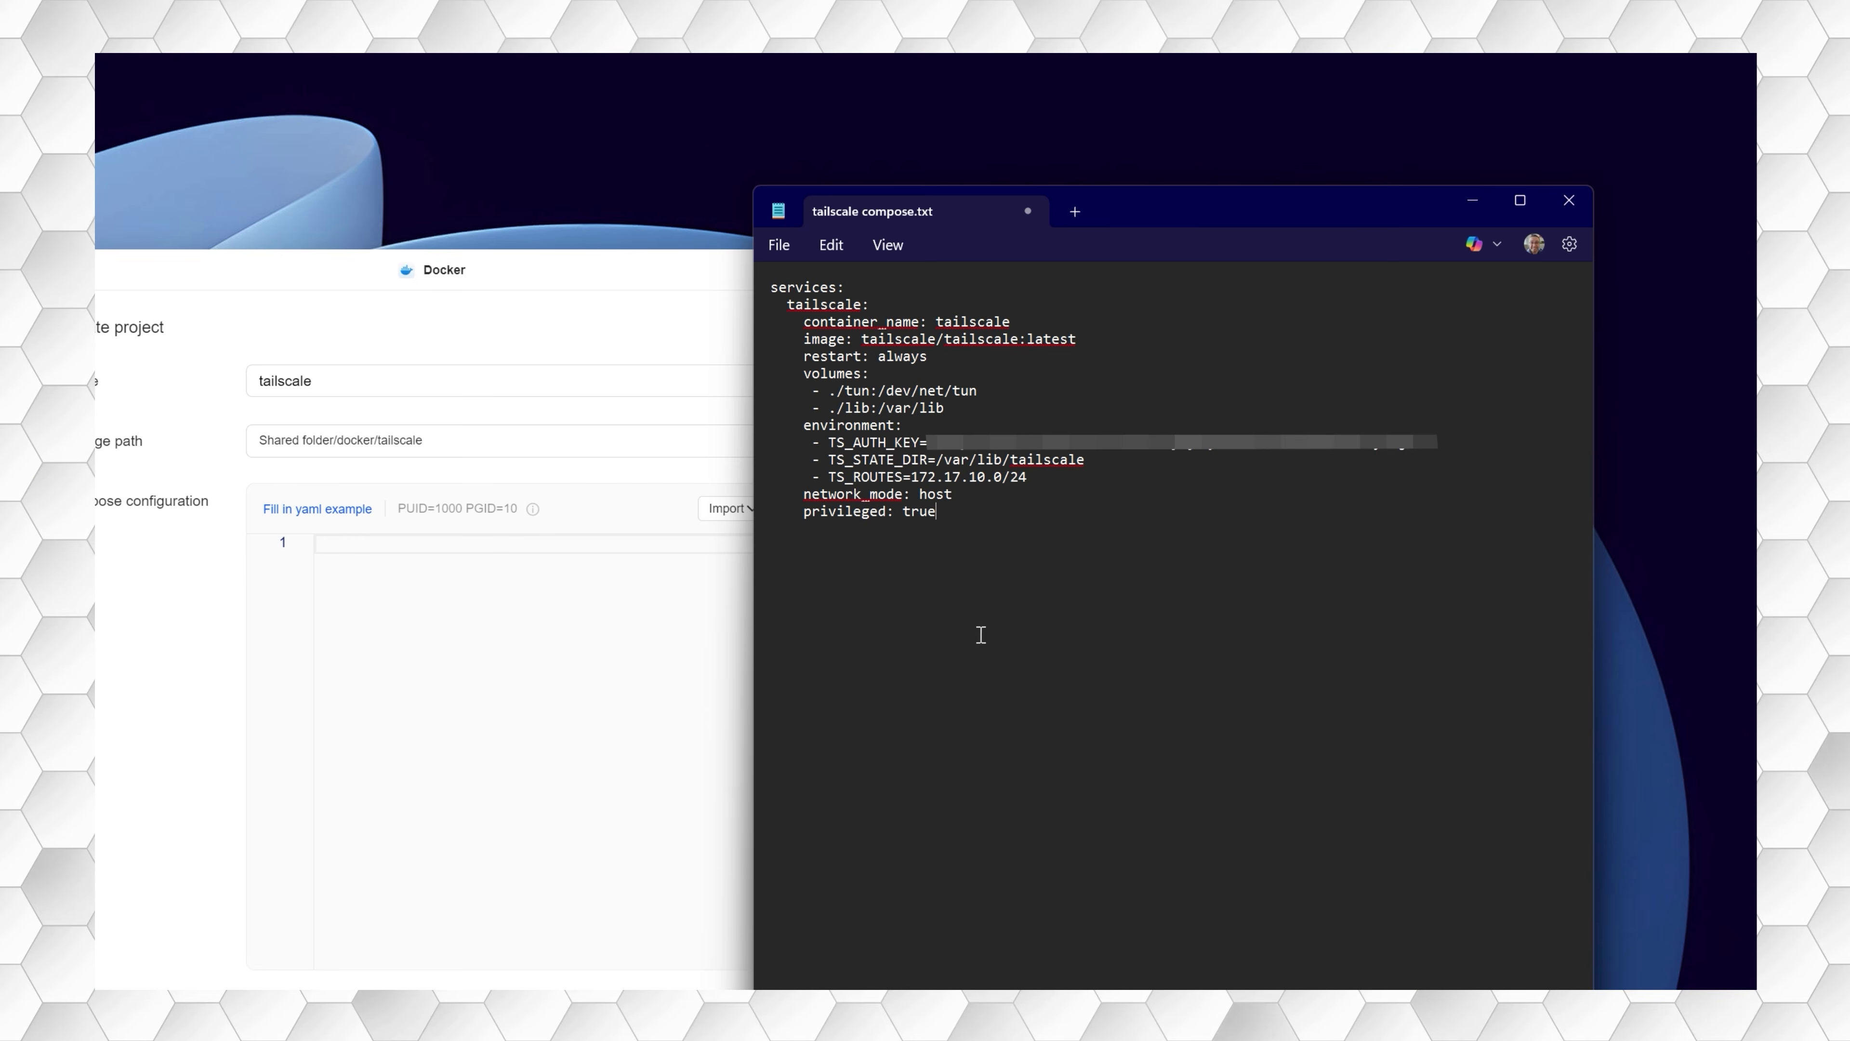
left_click_drag(938, 512, 741, 295)
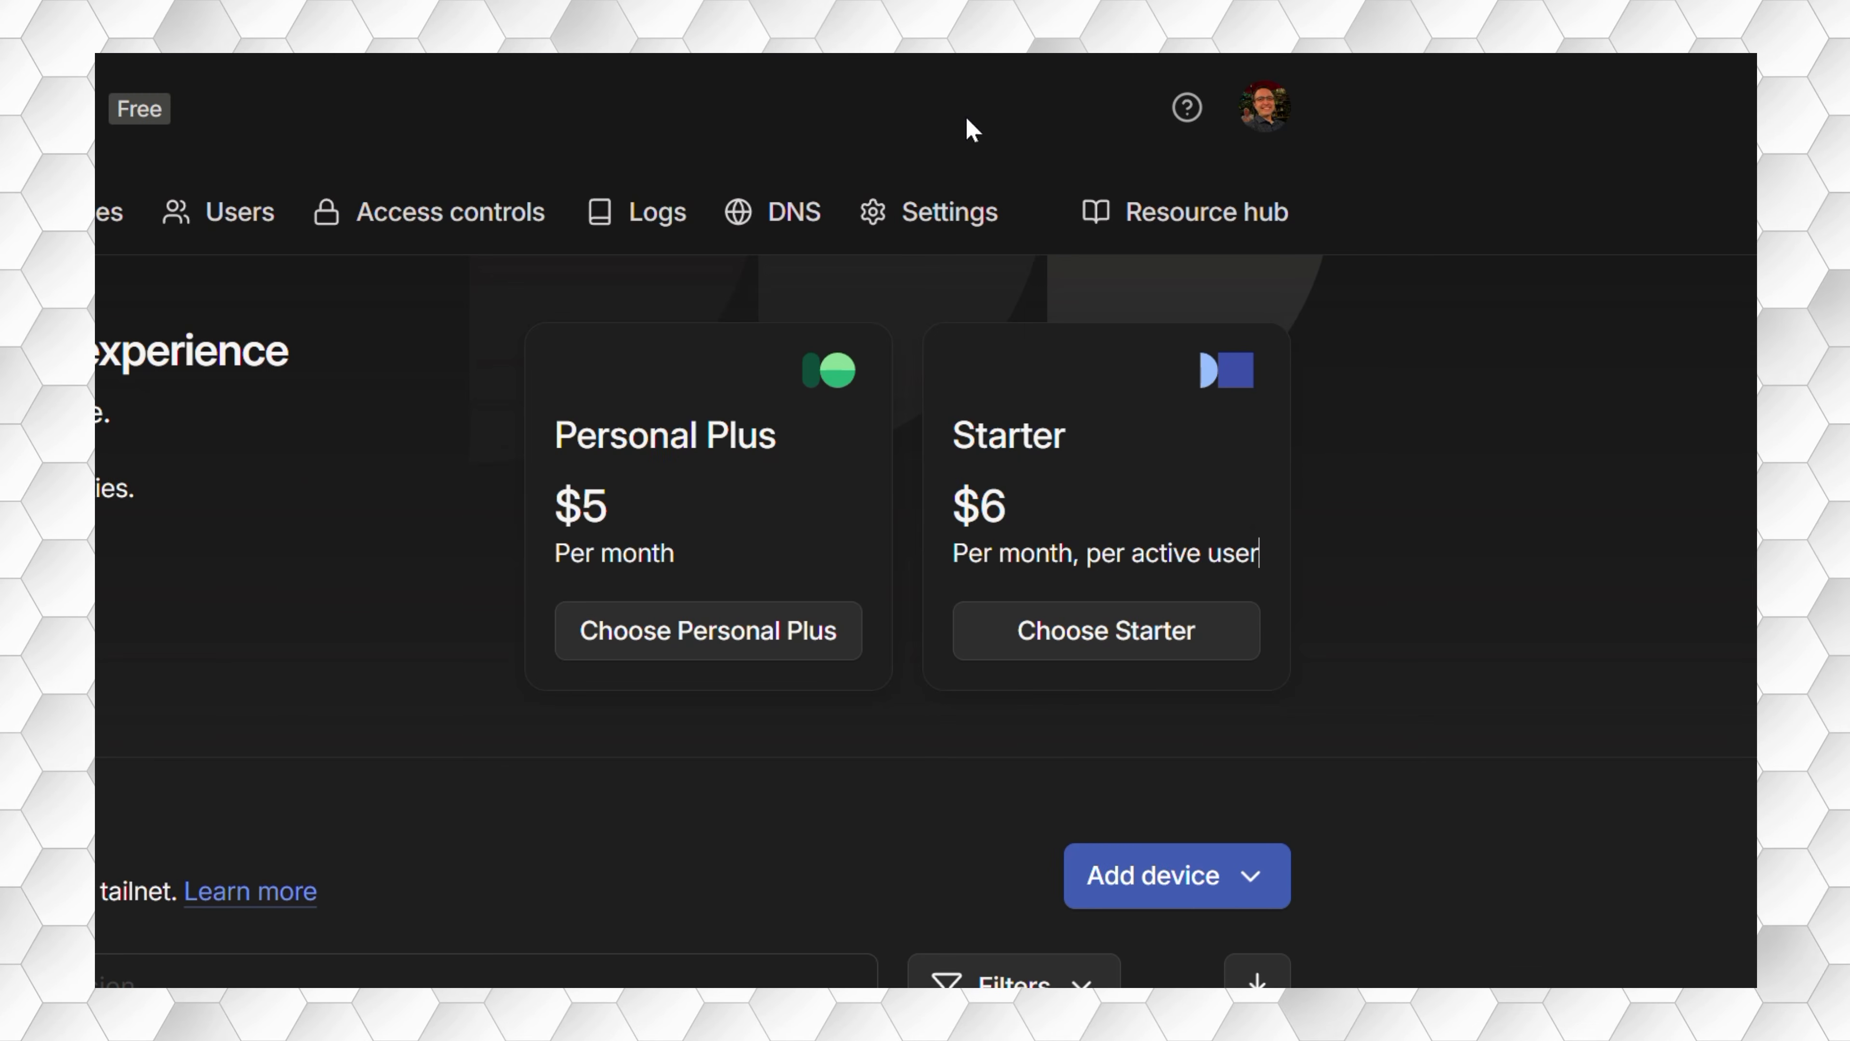
- Open the auth key generation form from the personal key settings in the Tailscale admin console
left_click(982, 213)
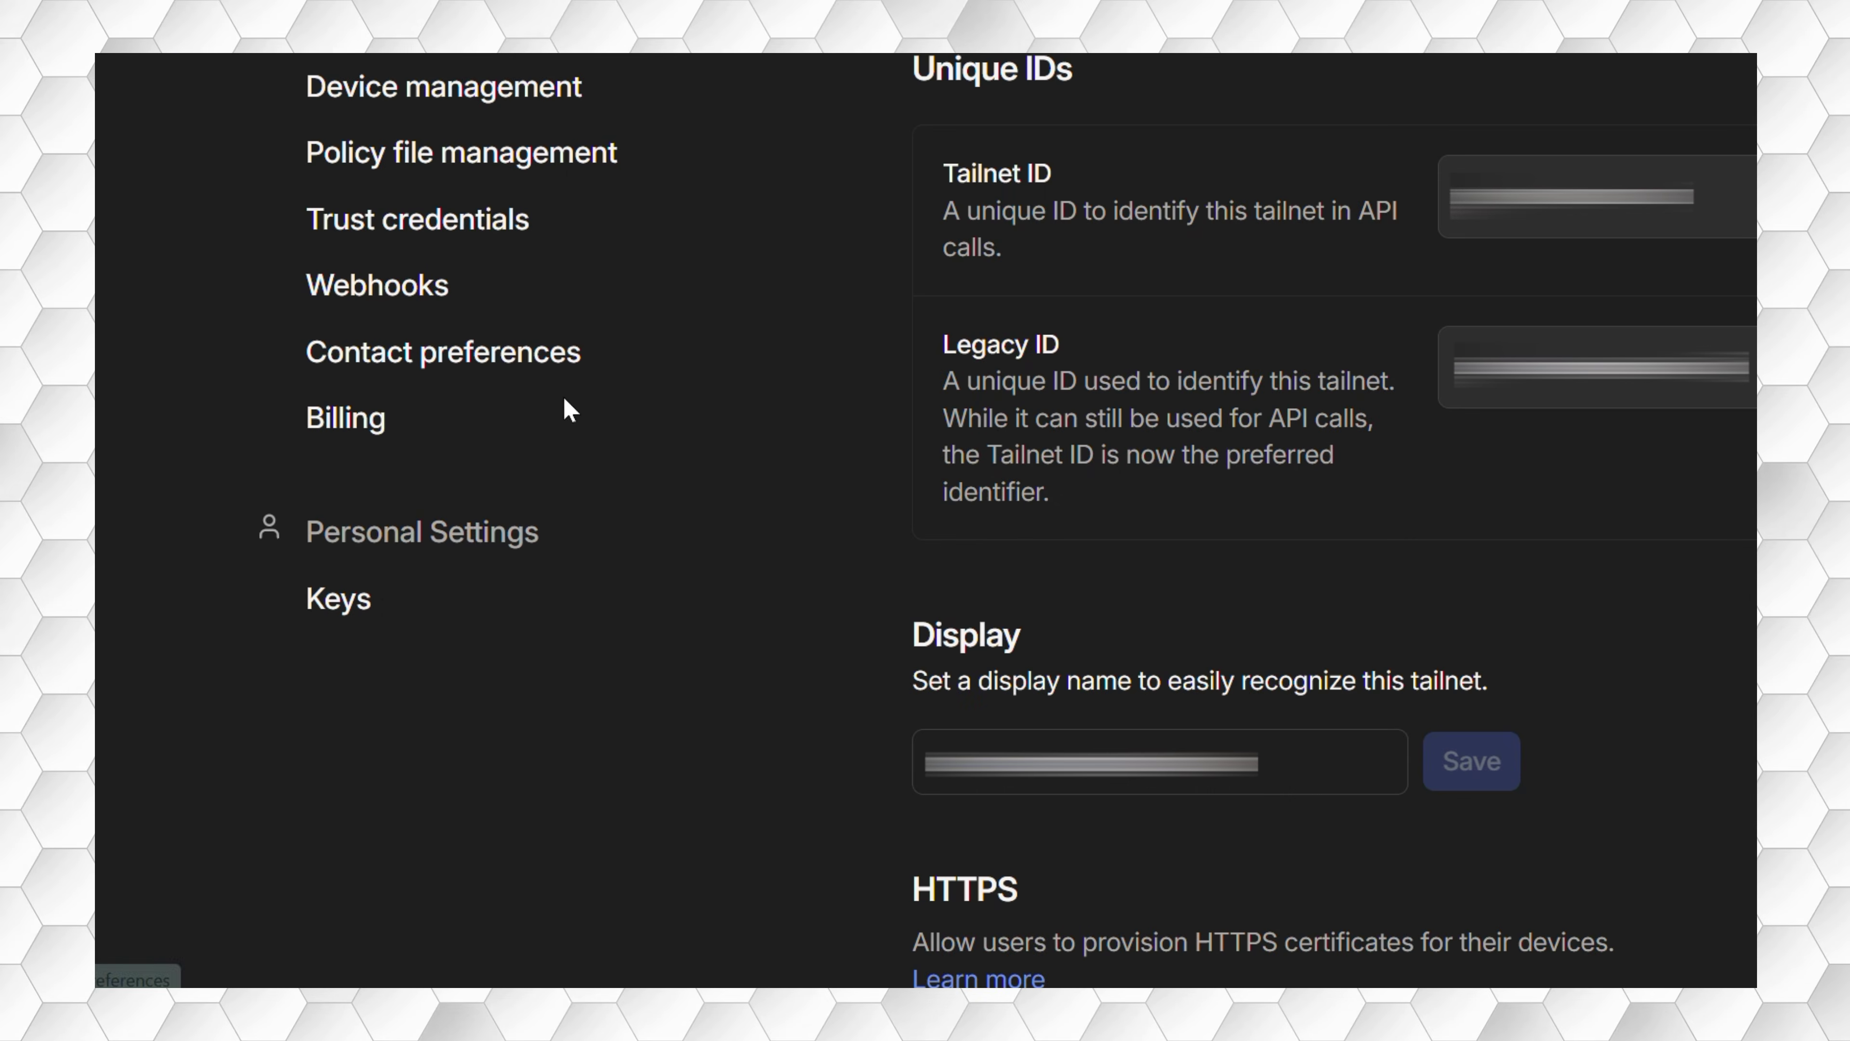
left_click(347, 616)
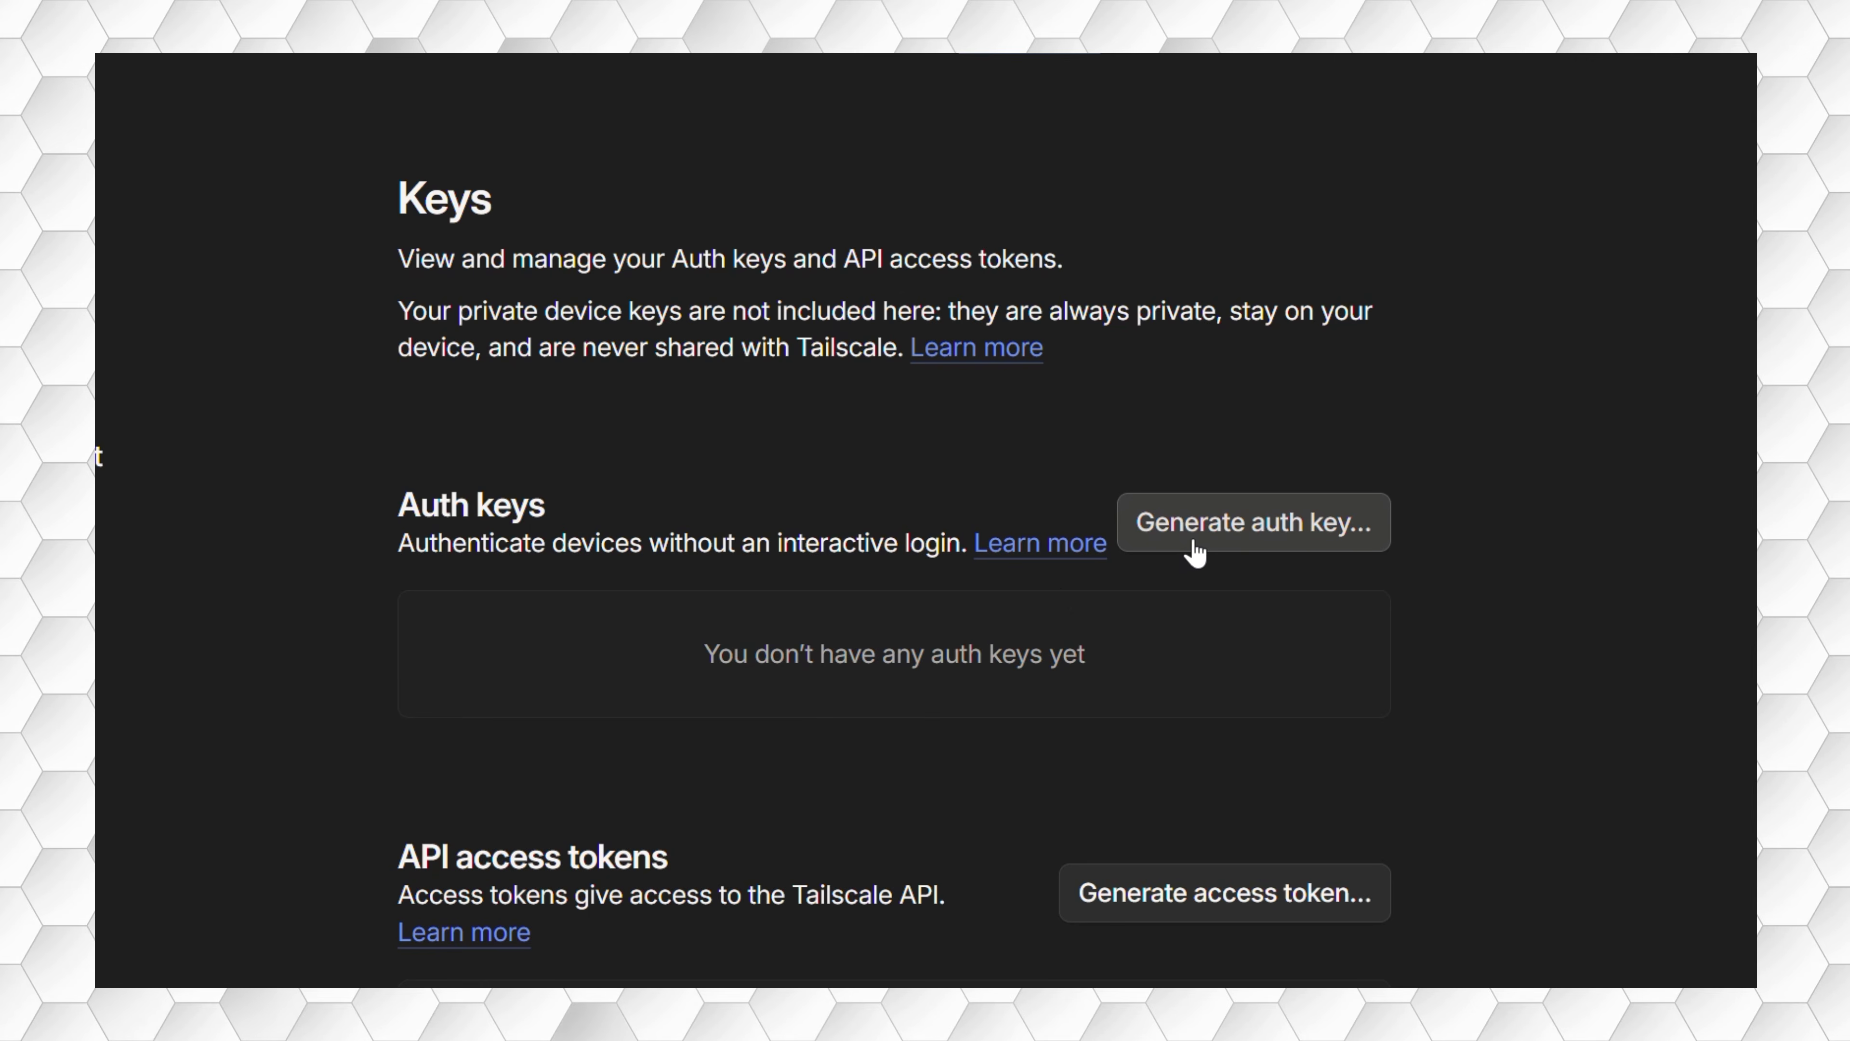
left_click(1195, 555)
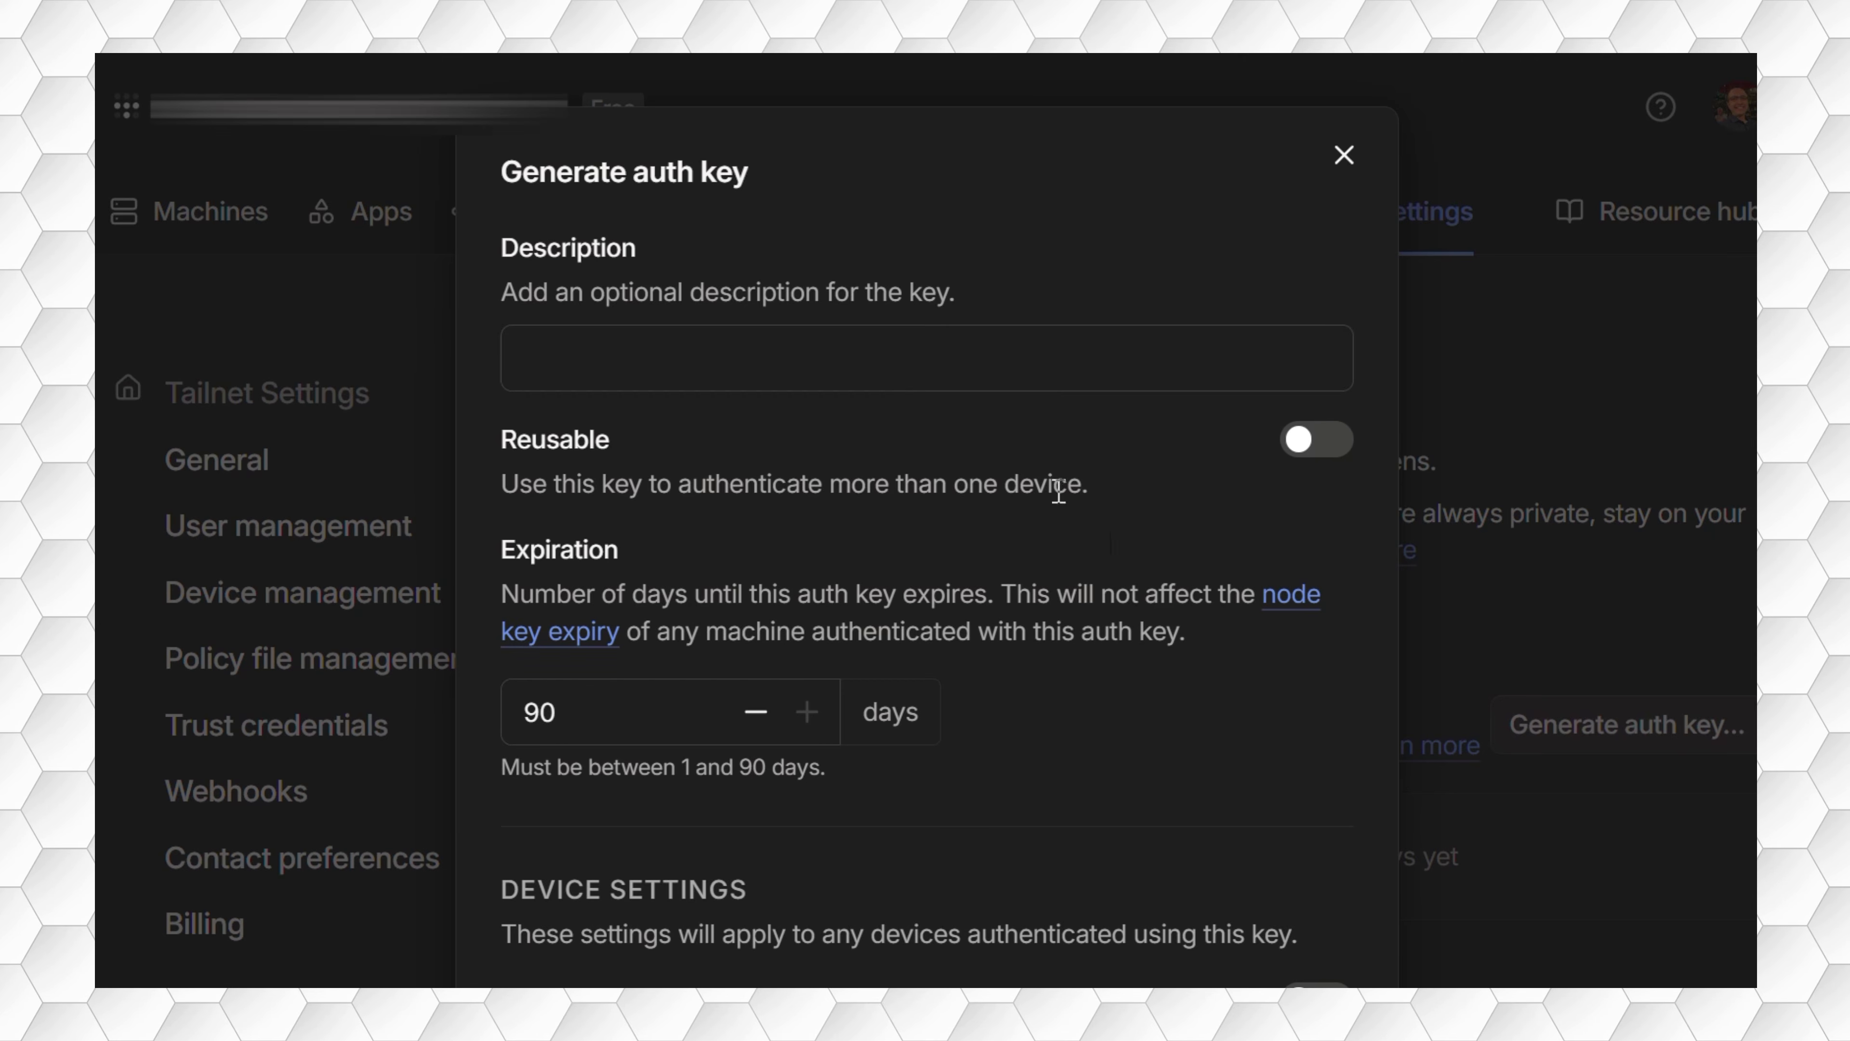
- Generate a reusable auth key with the description UGREEN NAS and copy the generated key
left_click(879, 371)
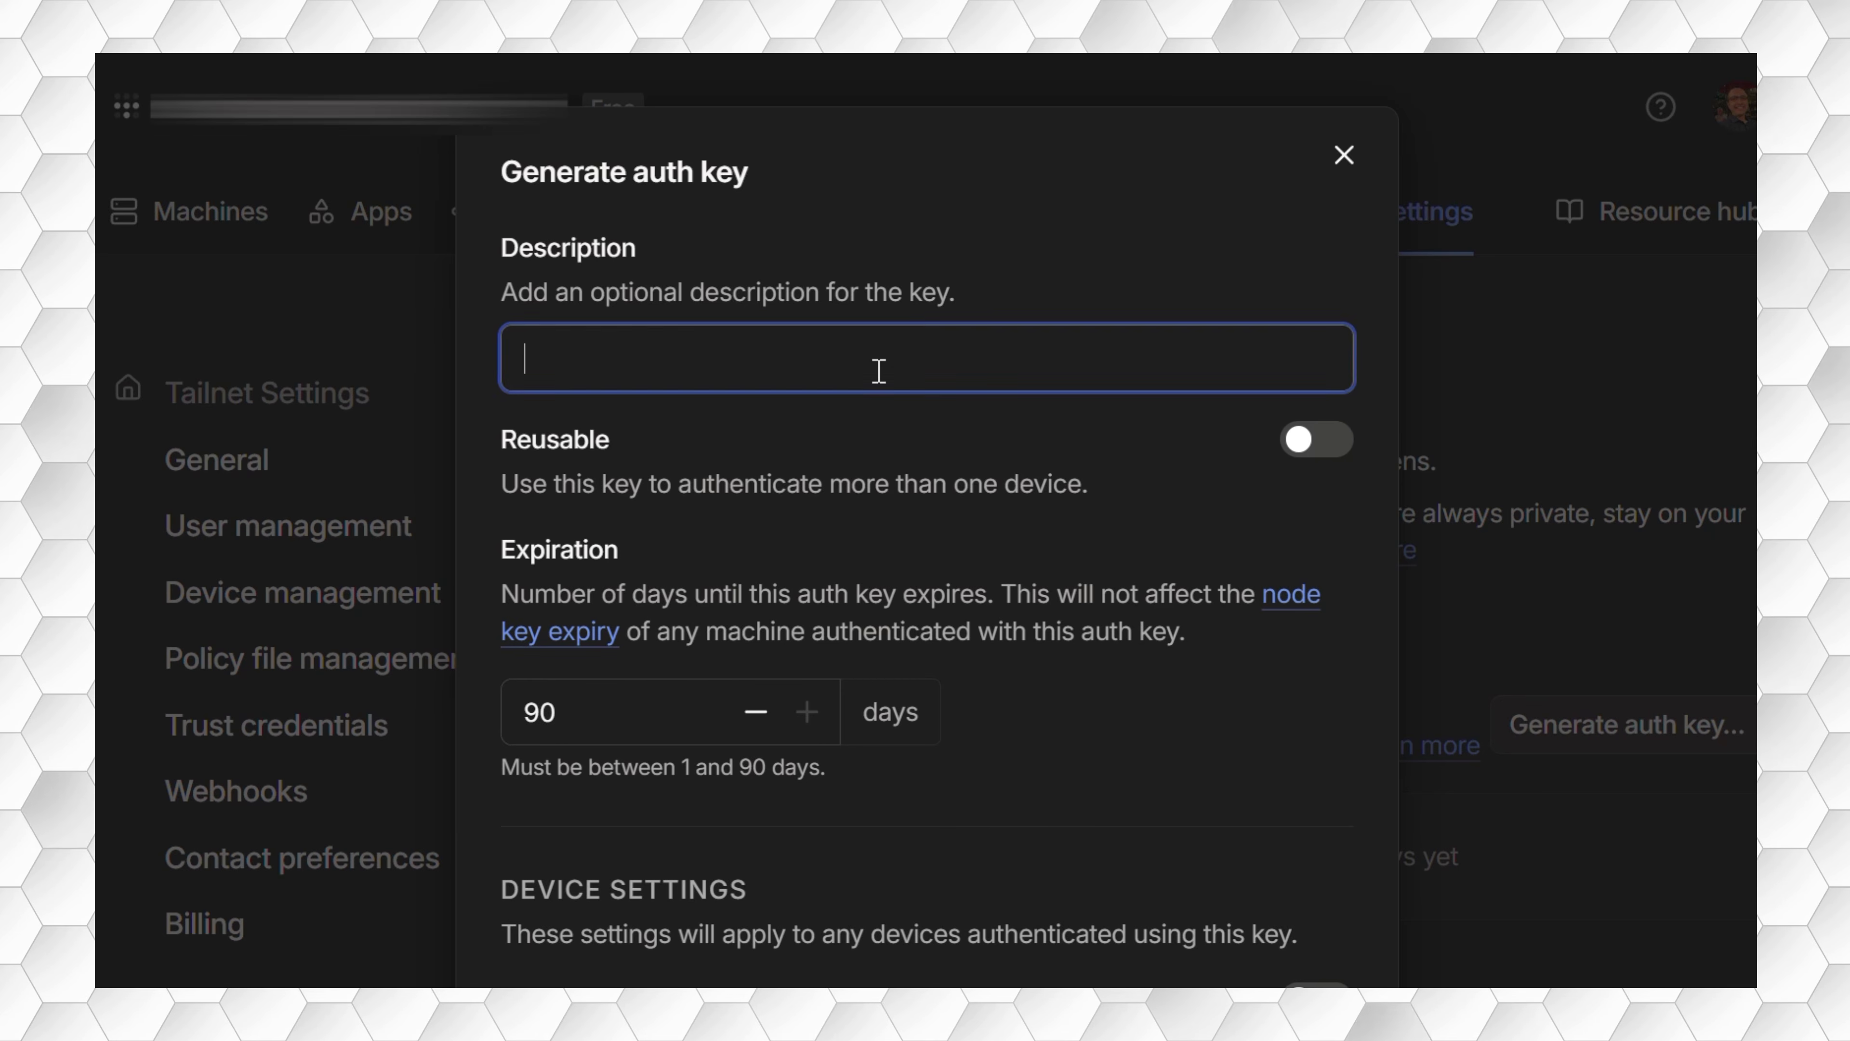
type("UGREEN NAS")
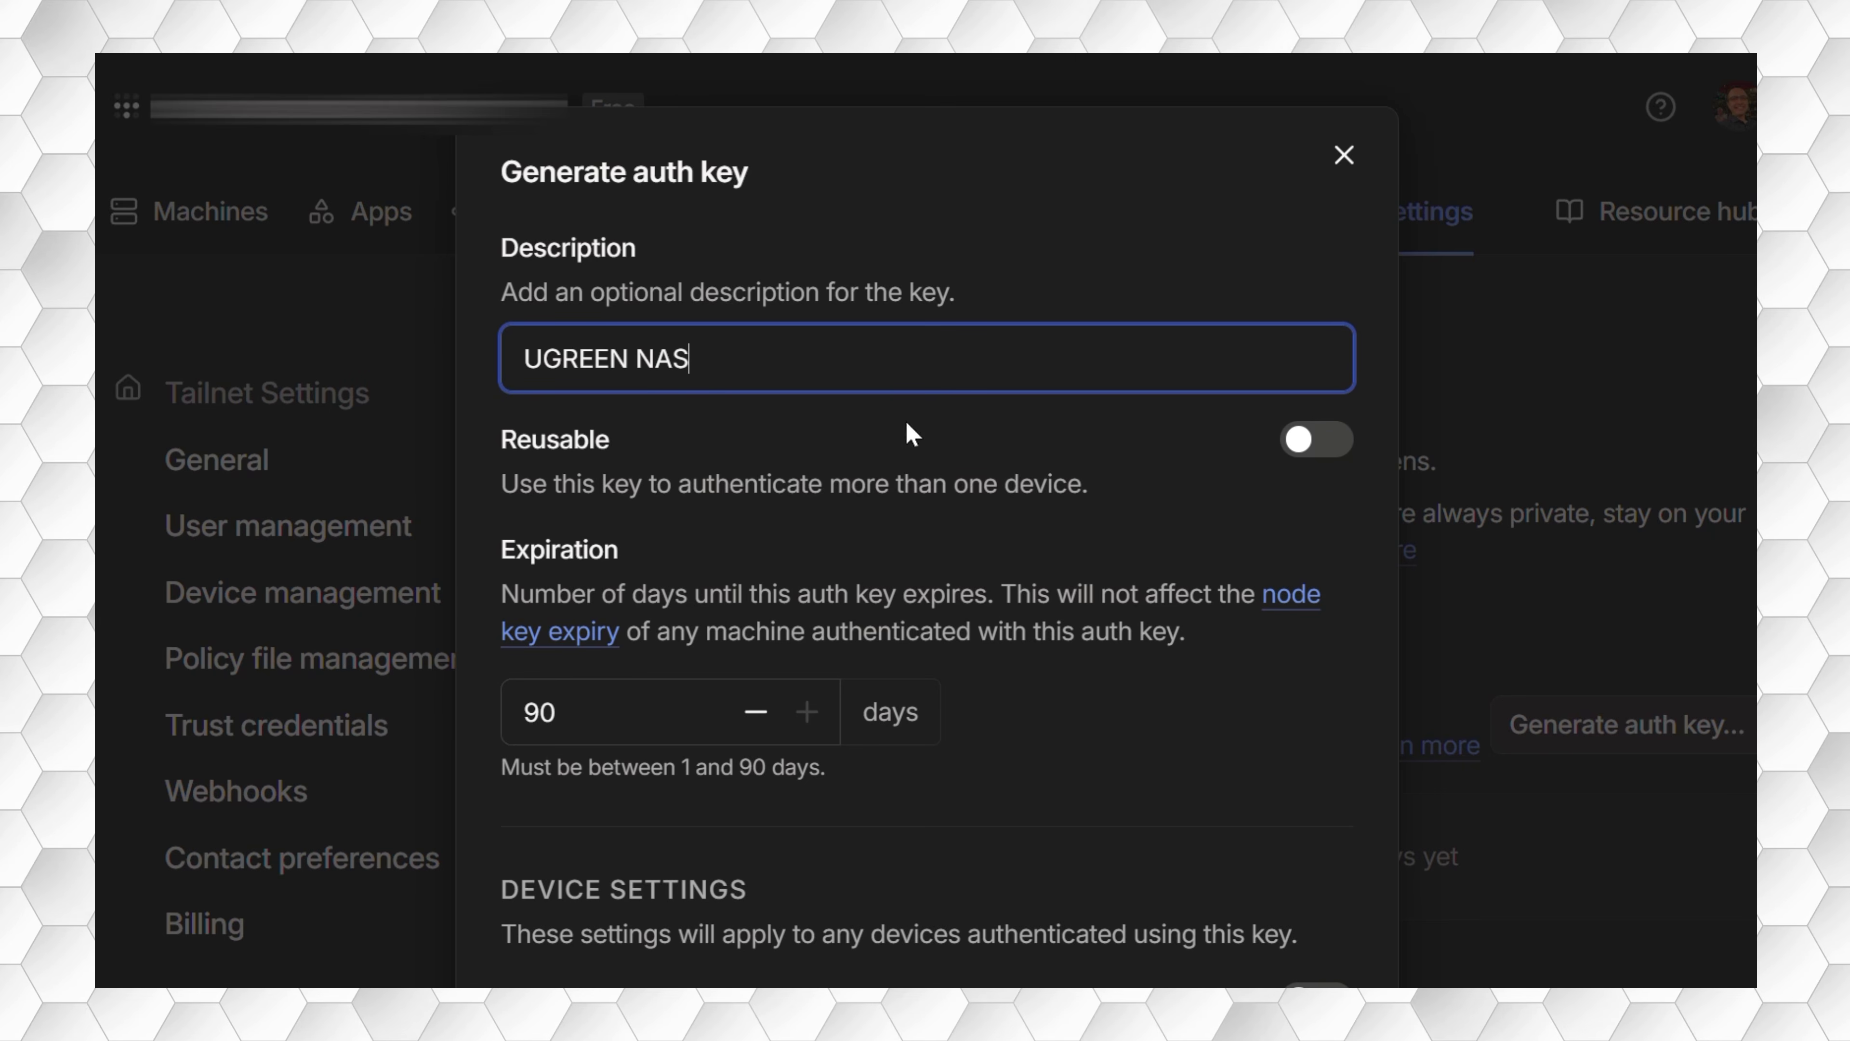
left_click(1320, 441)
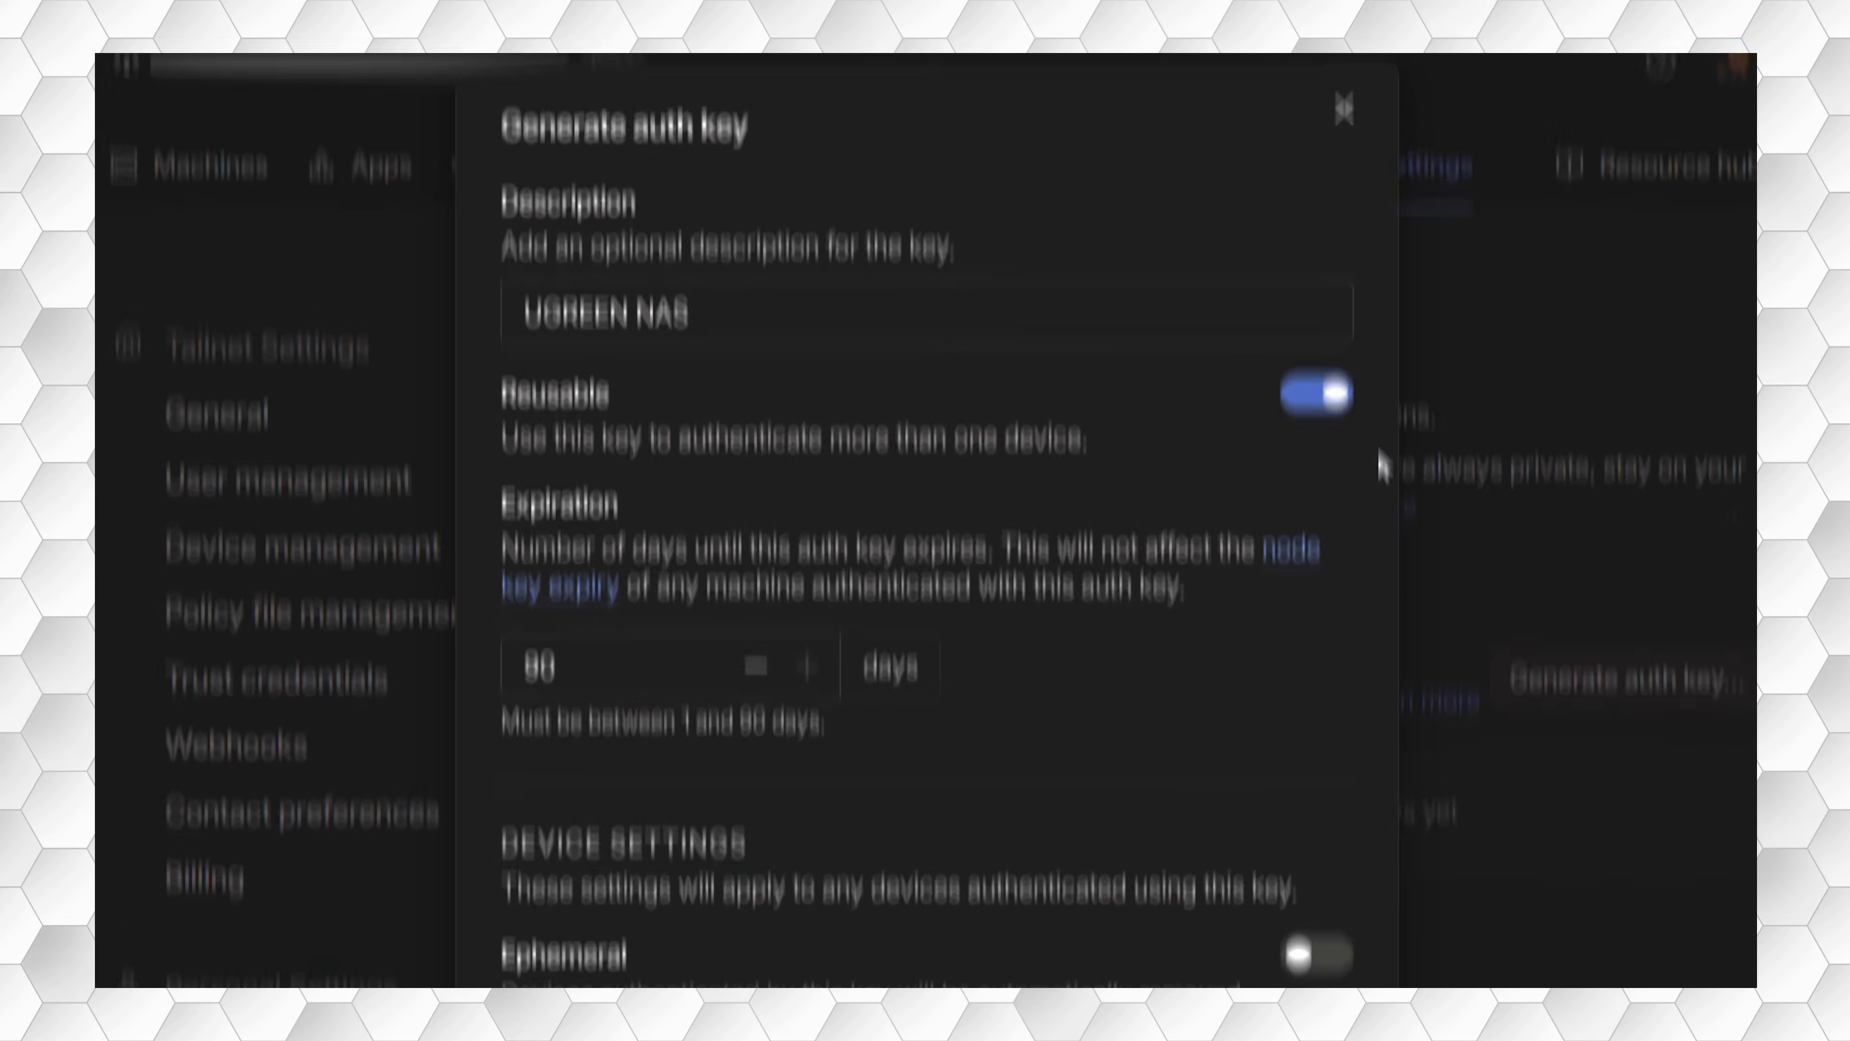
scroll(1311, 656, "down", 6)
left_click(1272, 980)
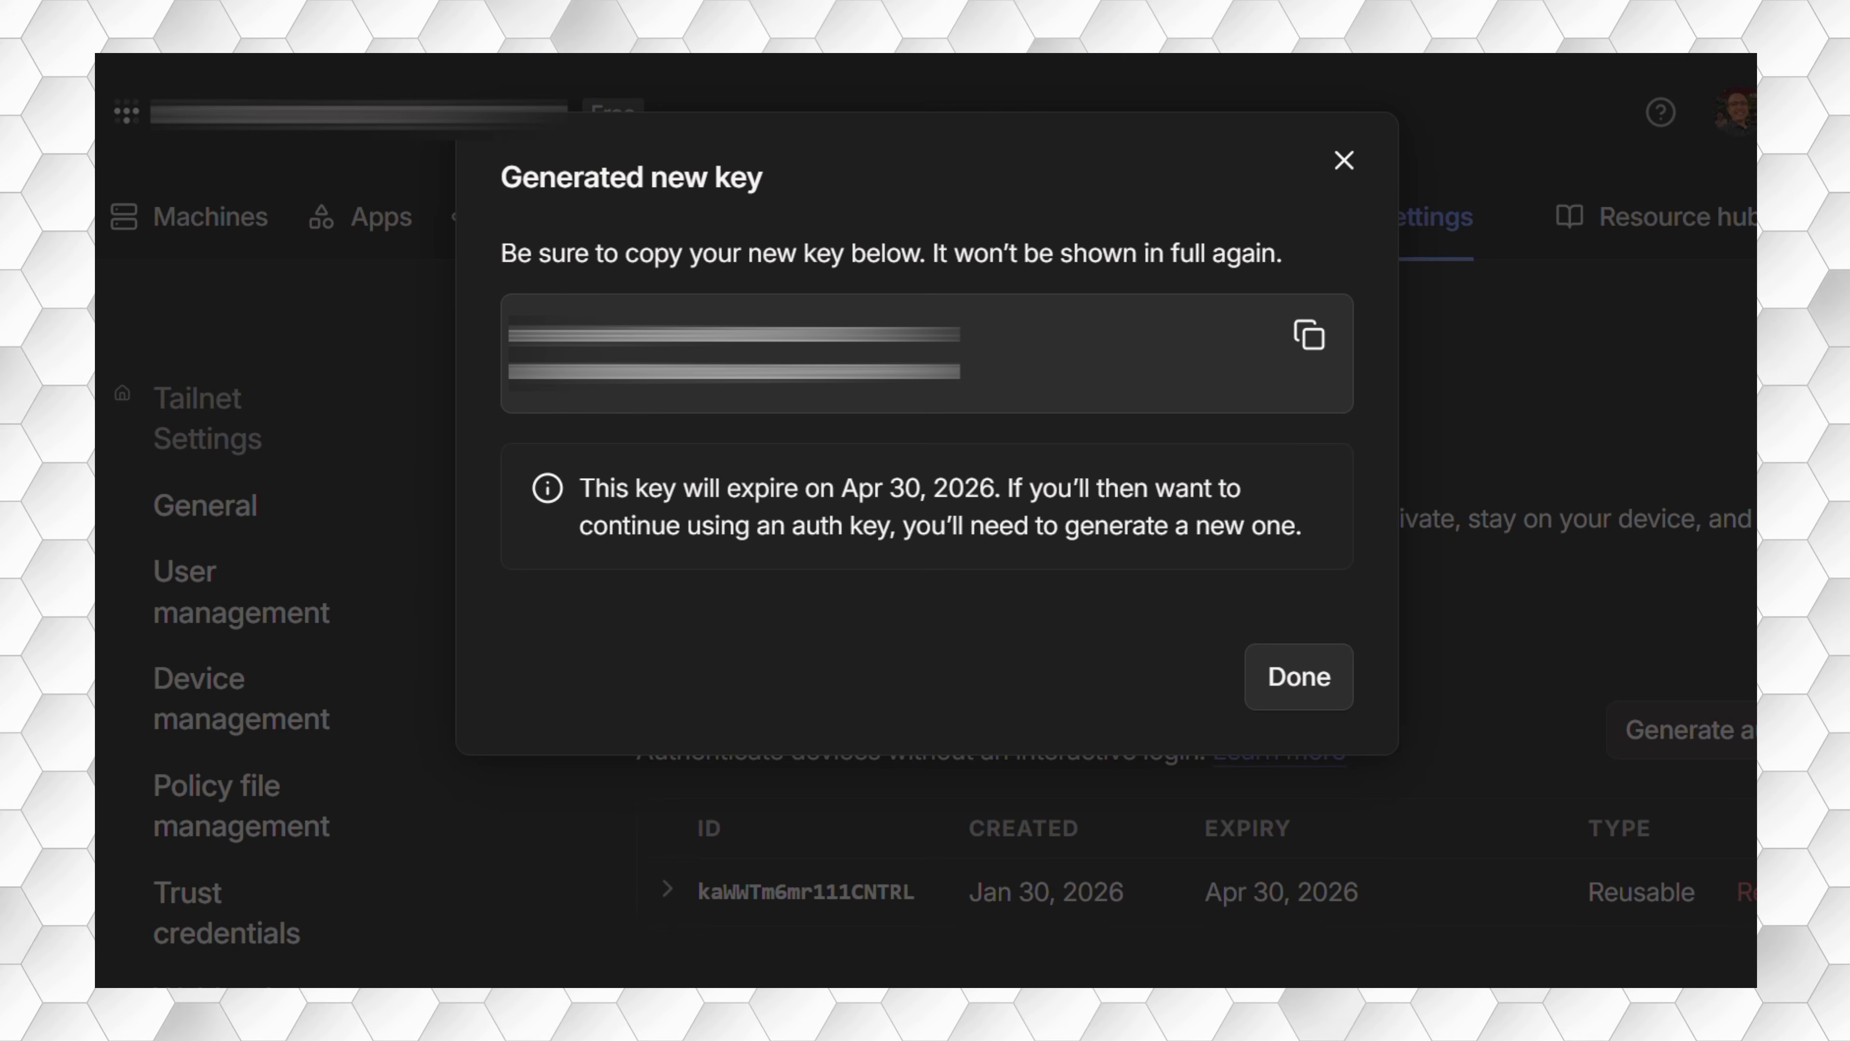
left_click(1308, 350)
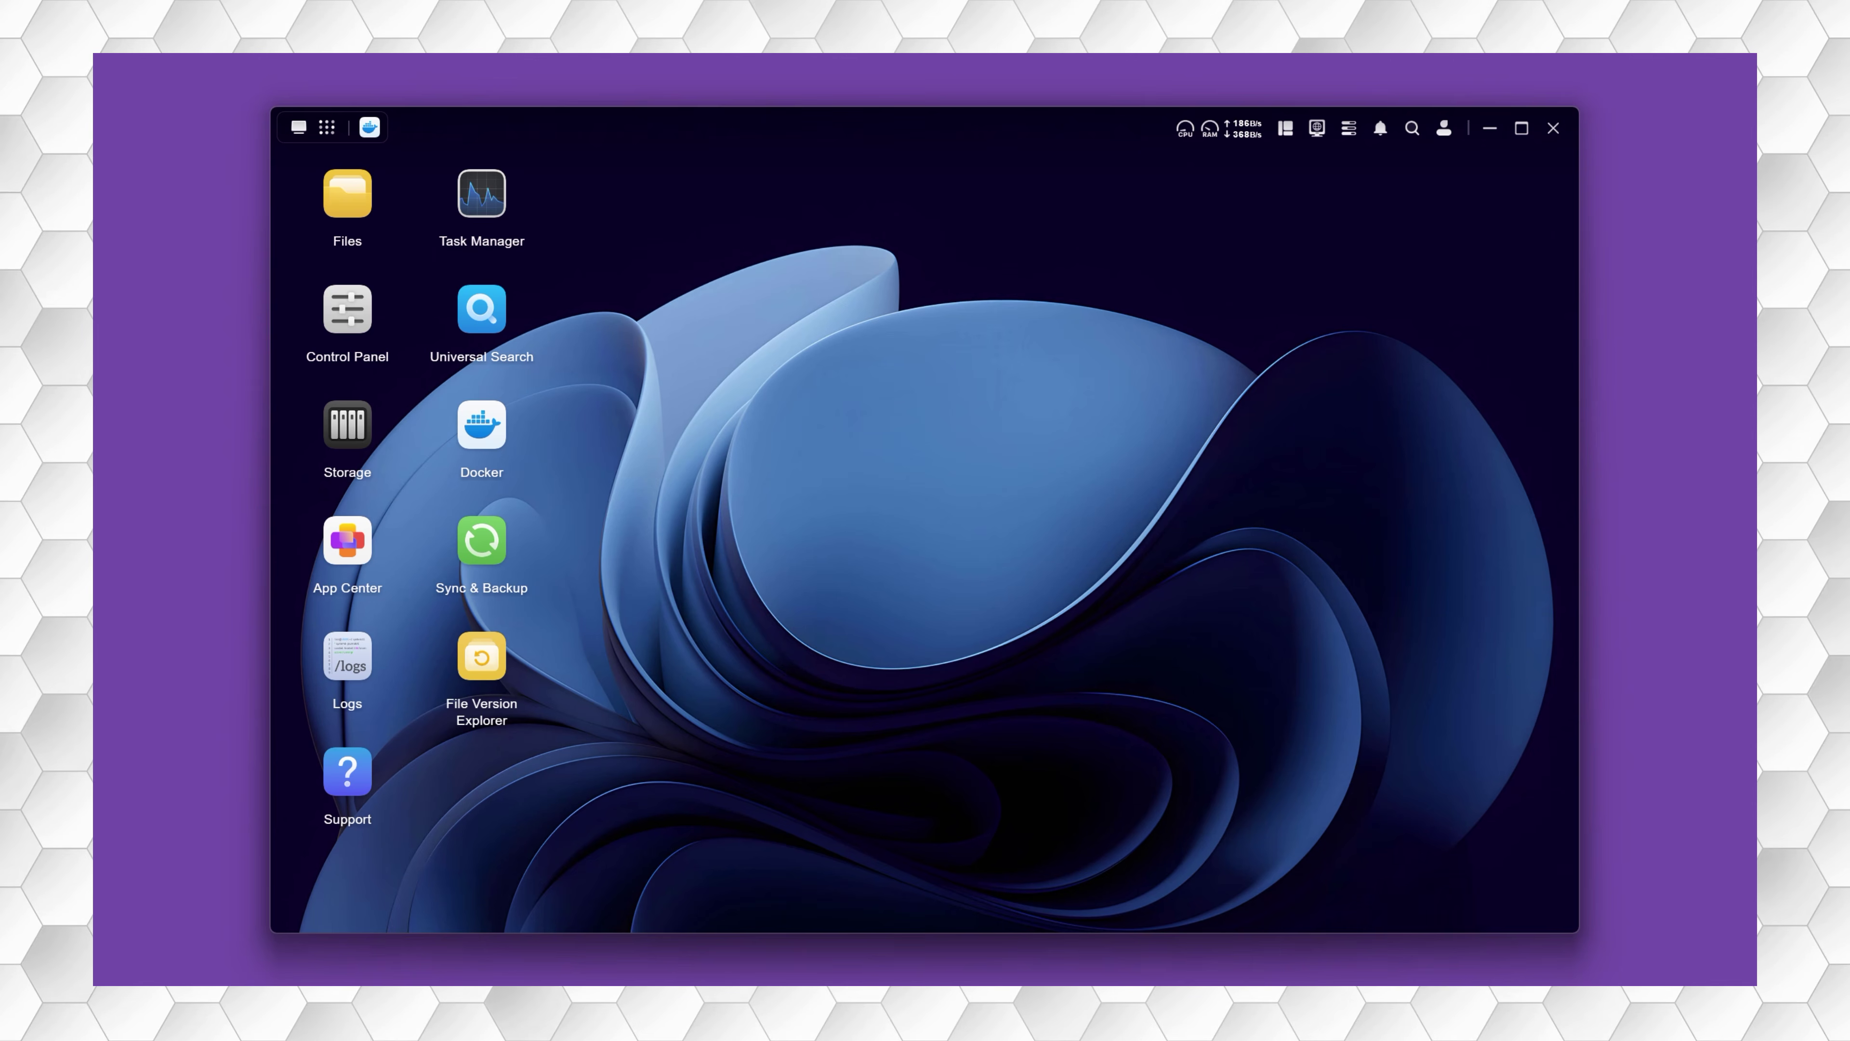
- Open Docker on the NAS, search the image database for tailscale and download the default latest version of tailscale/tailscale
left_click(481, 426)
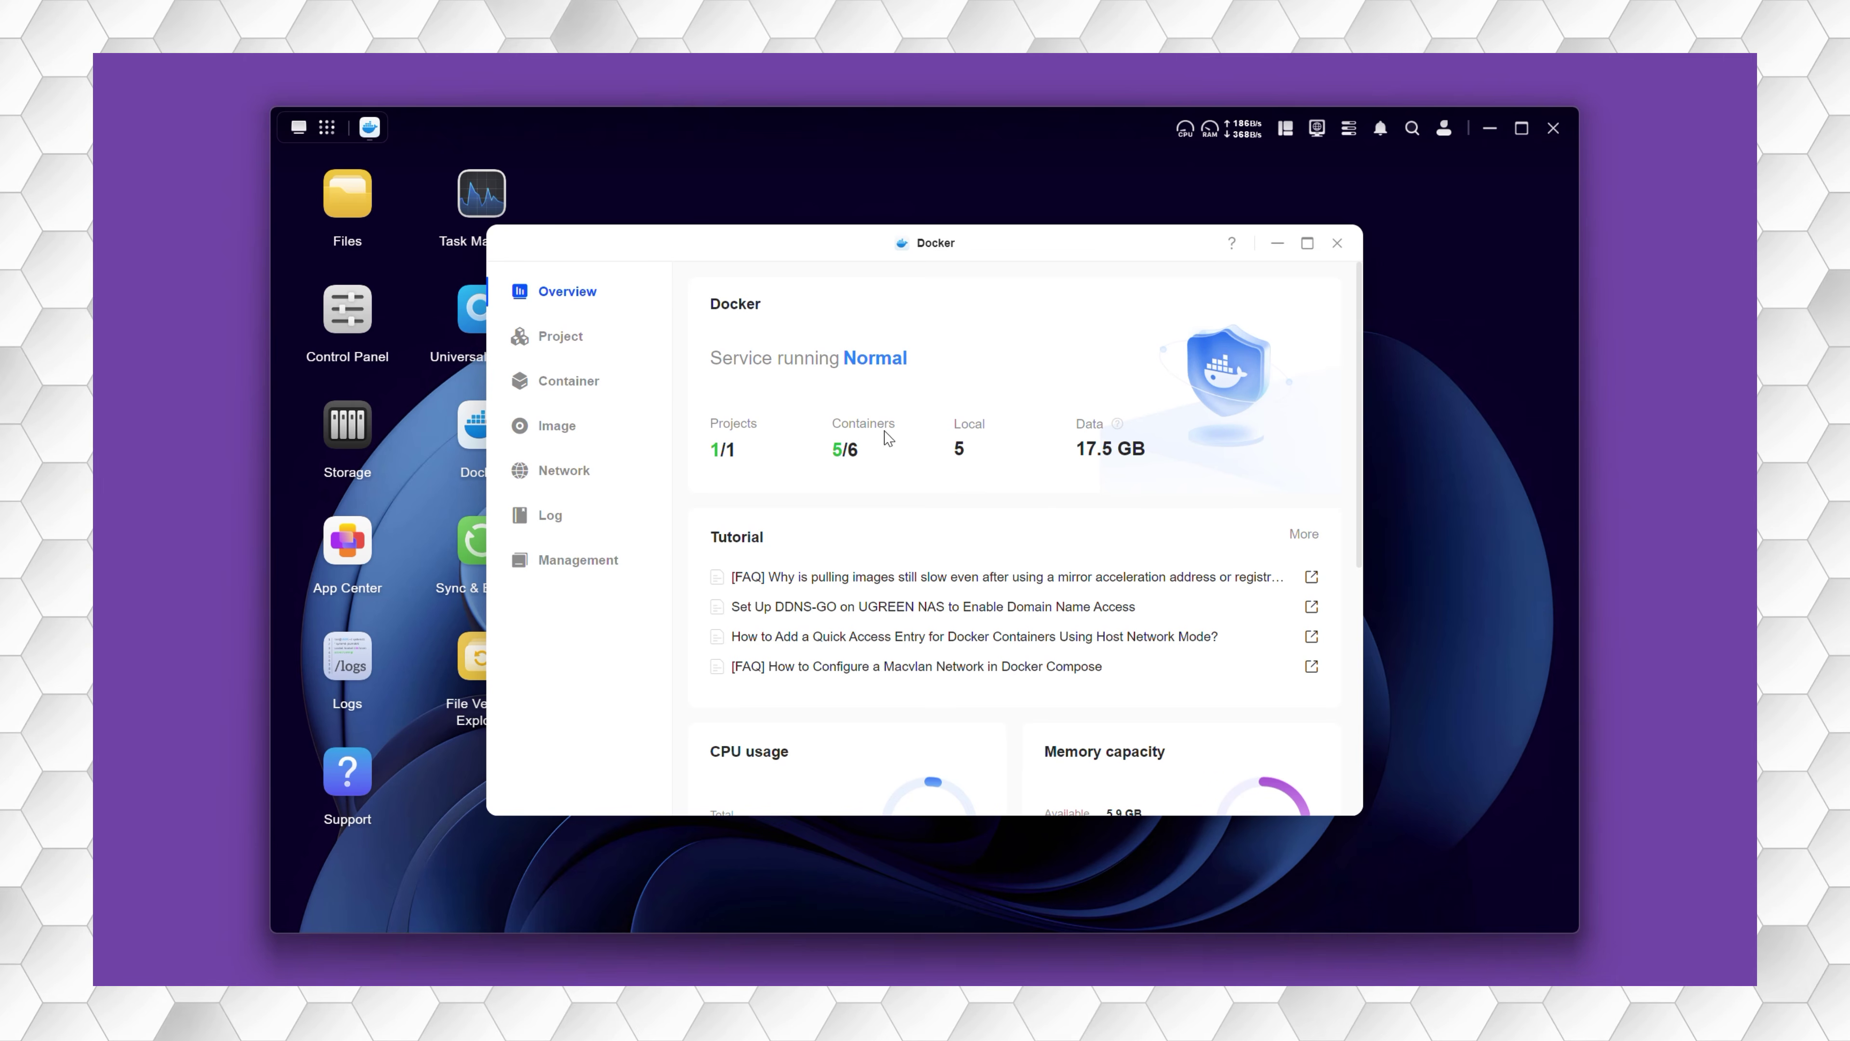
left_click(584, 430)
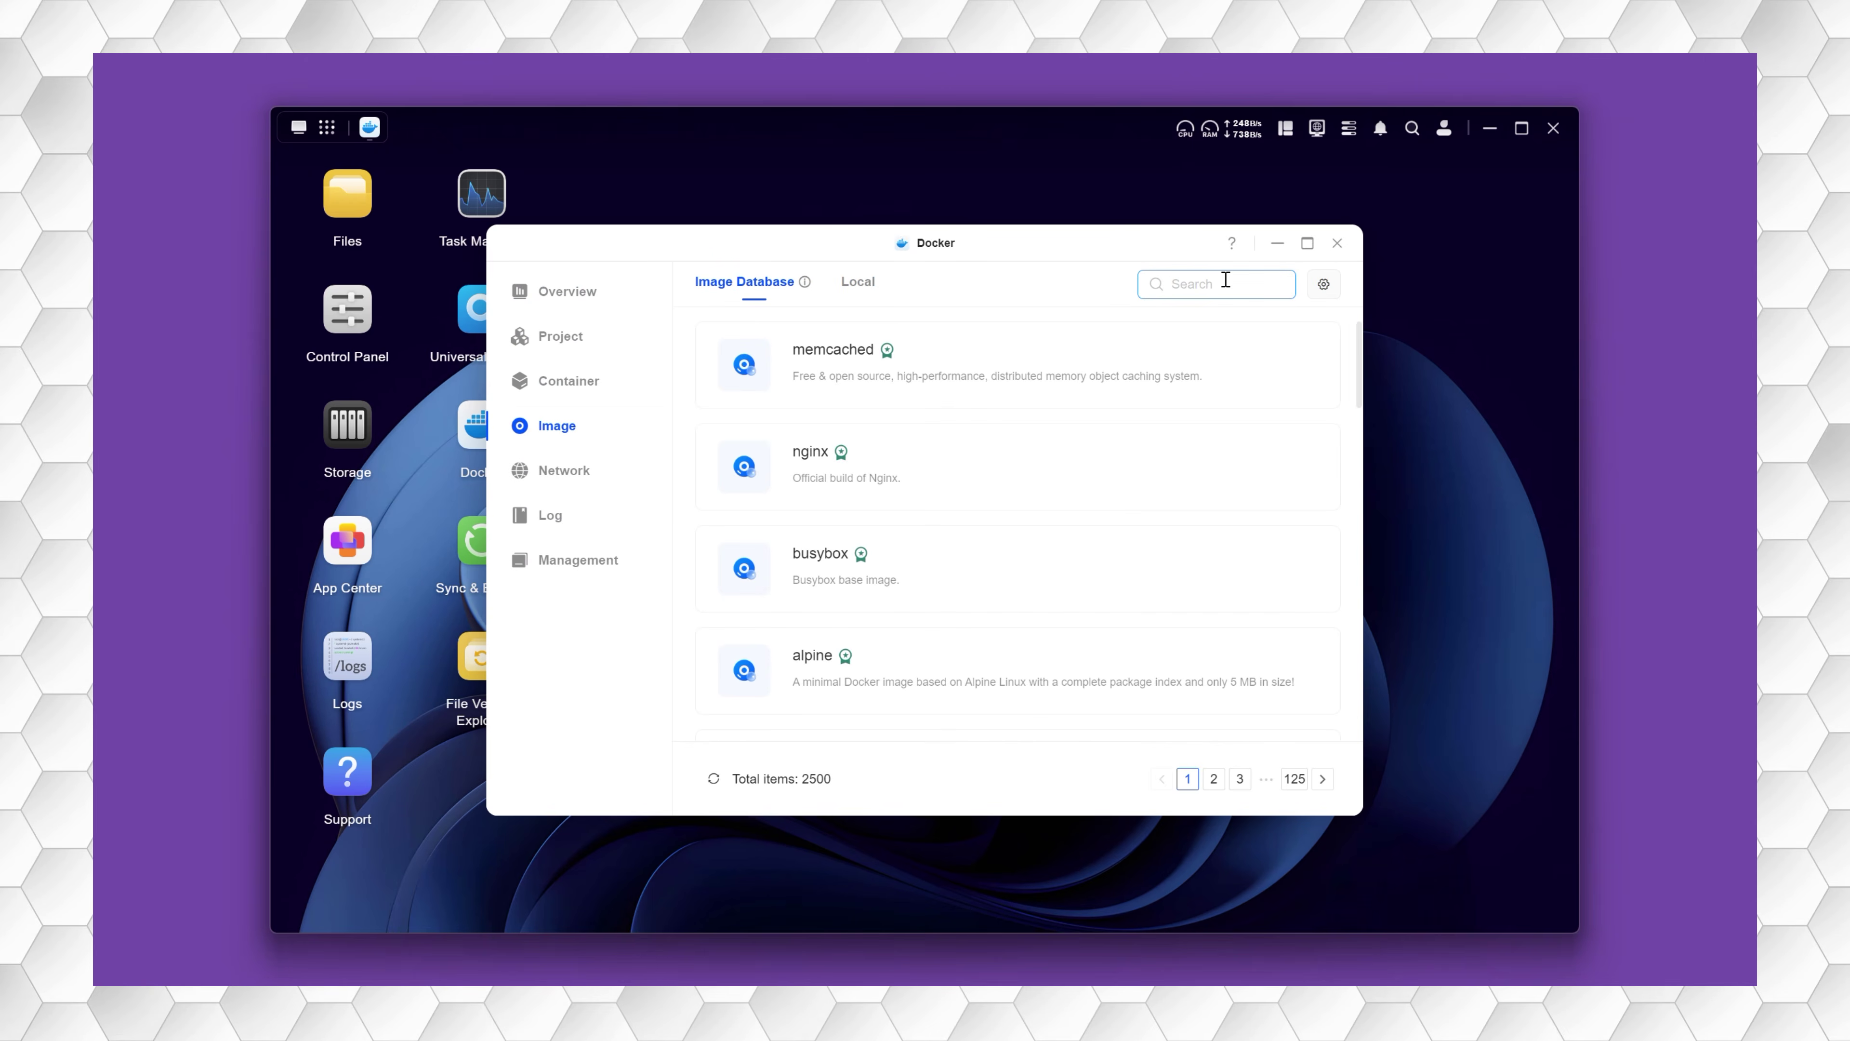
type("tailscale")
key("Return")
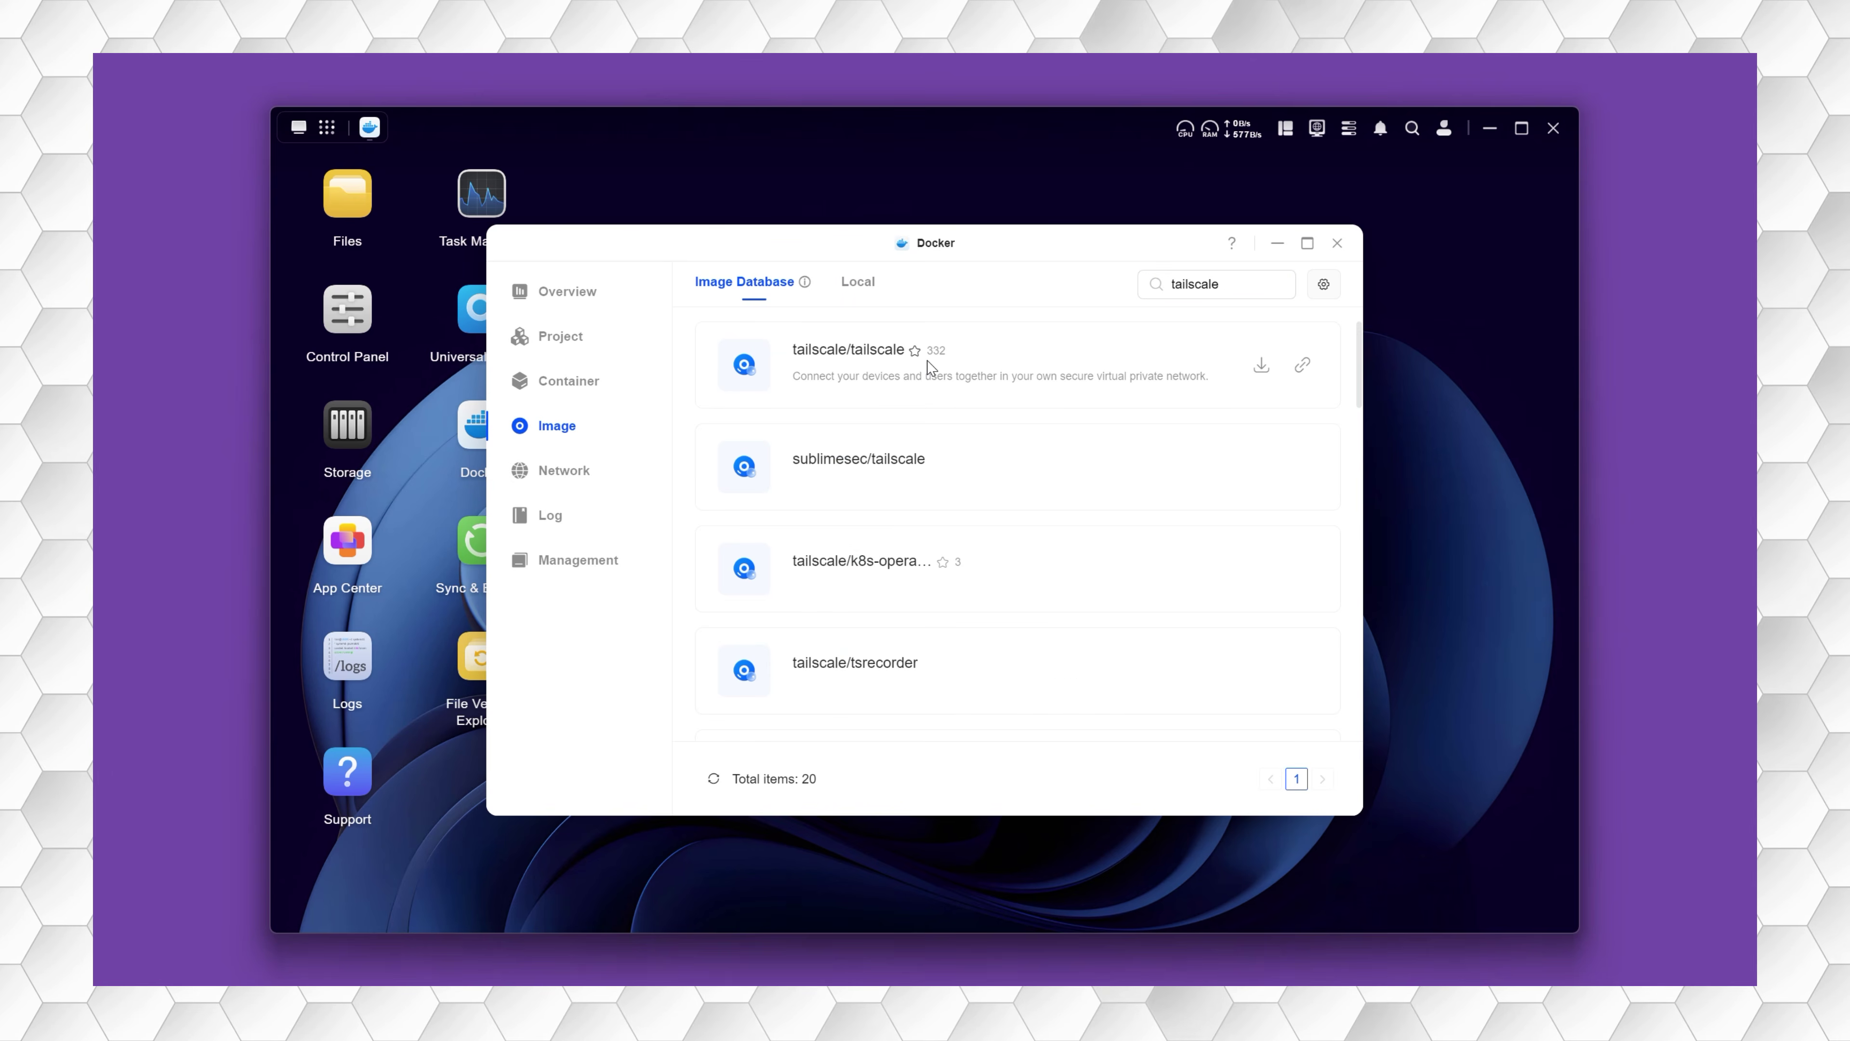
left_click(1263, 366)
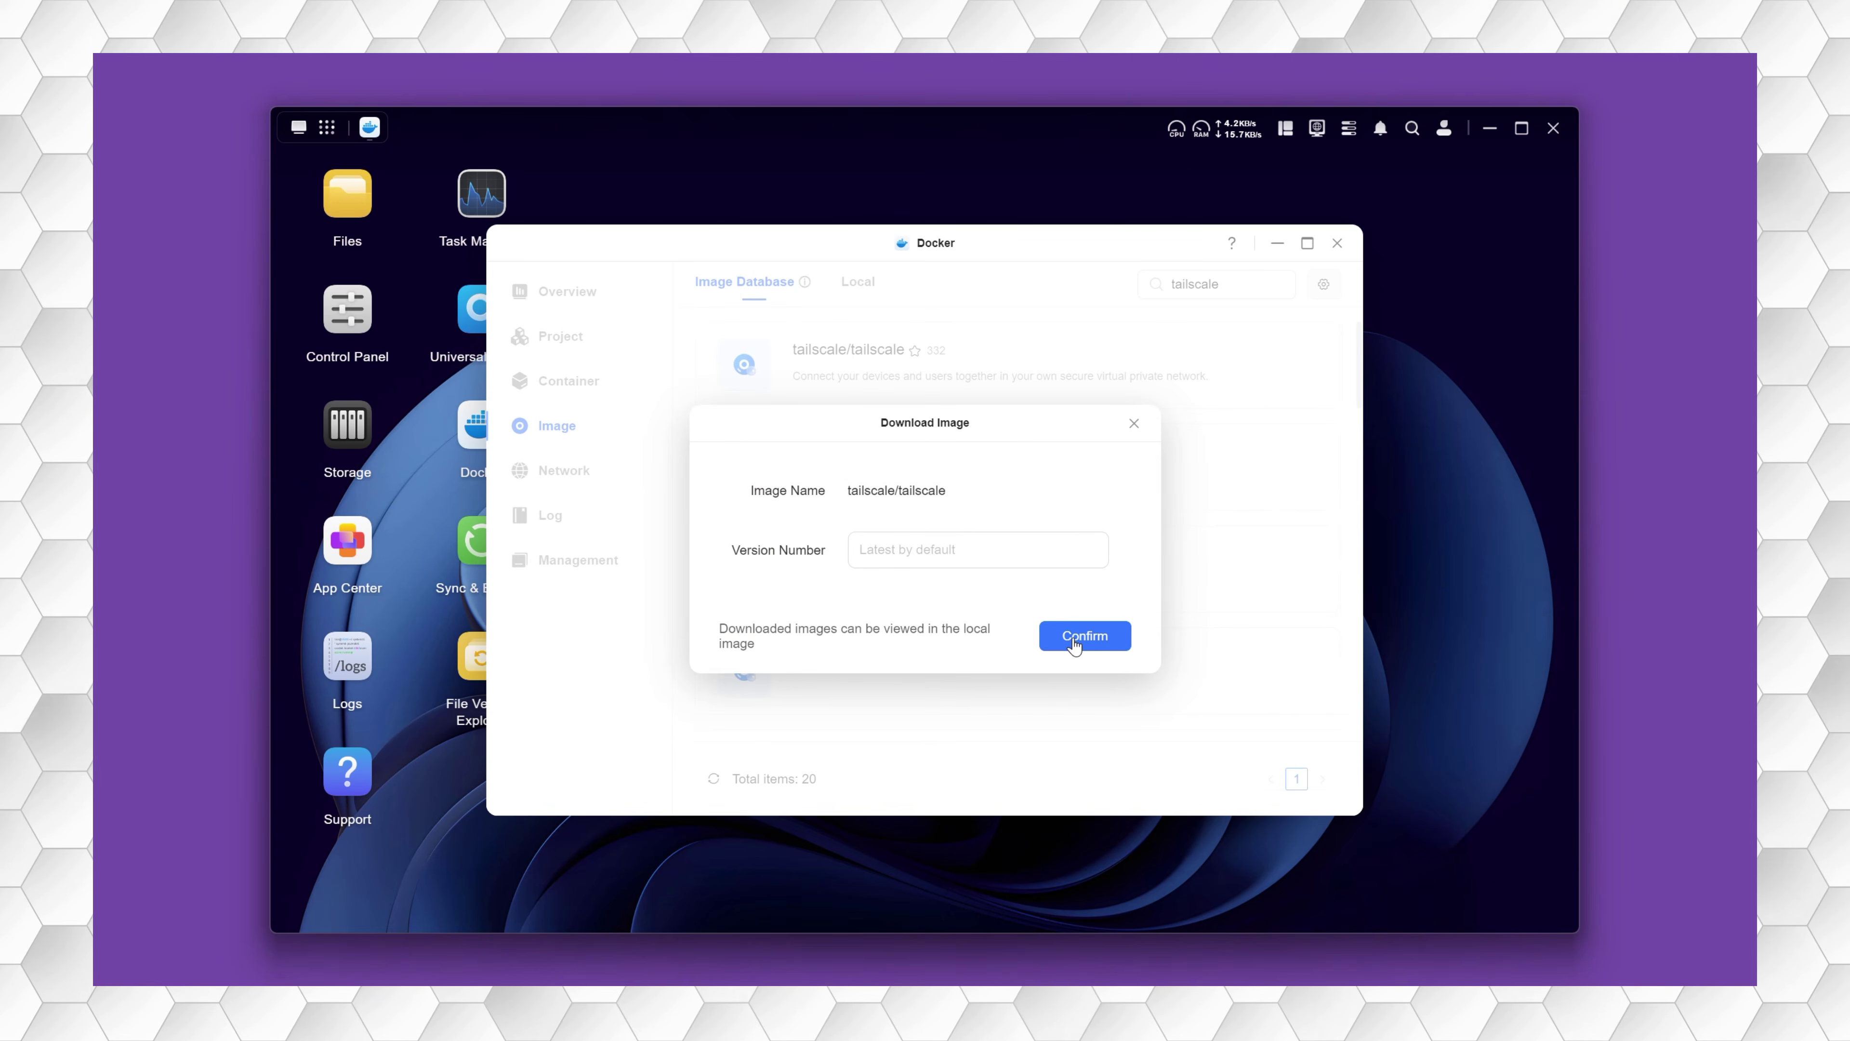
left_click(1074, 644)
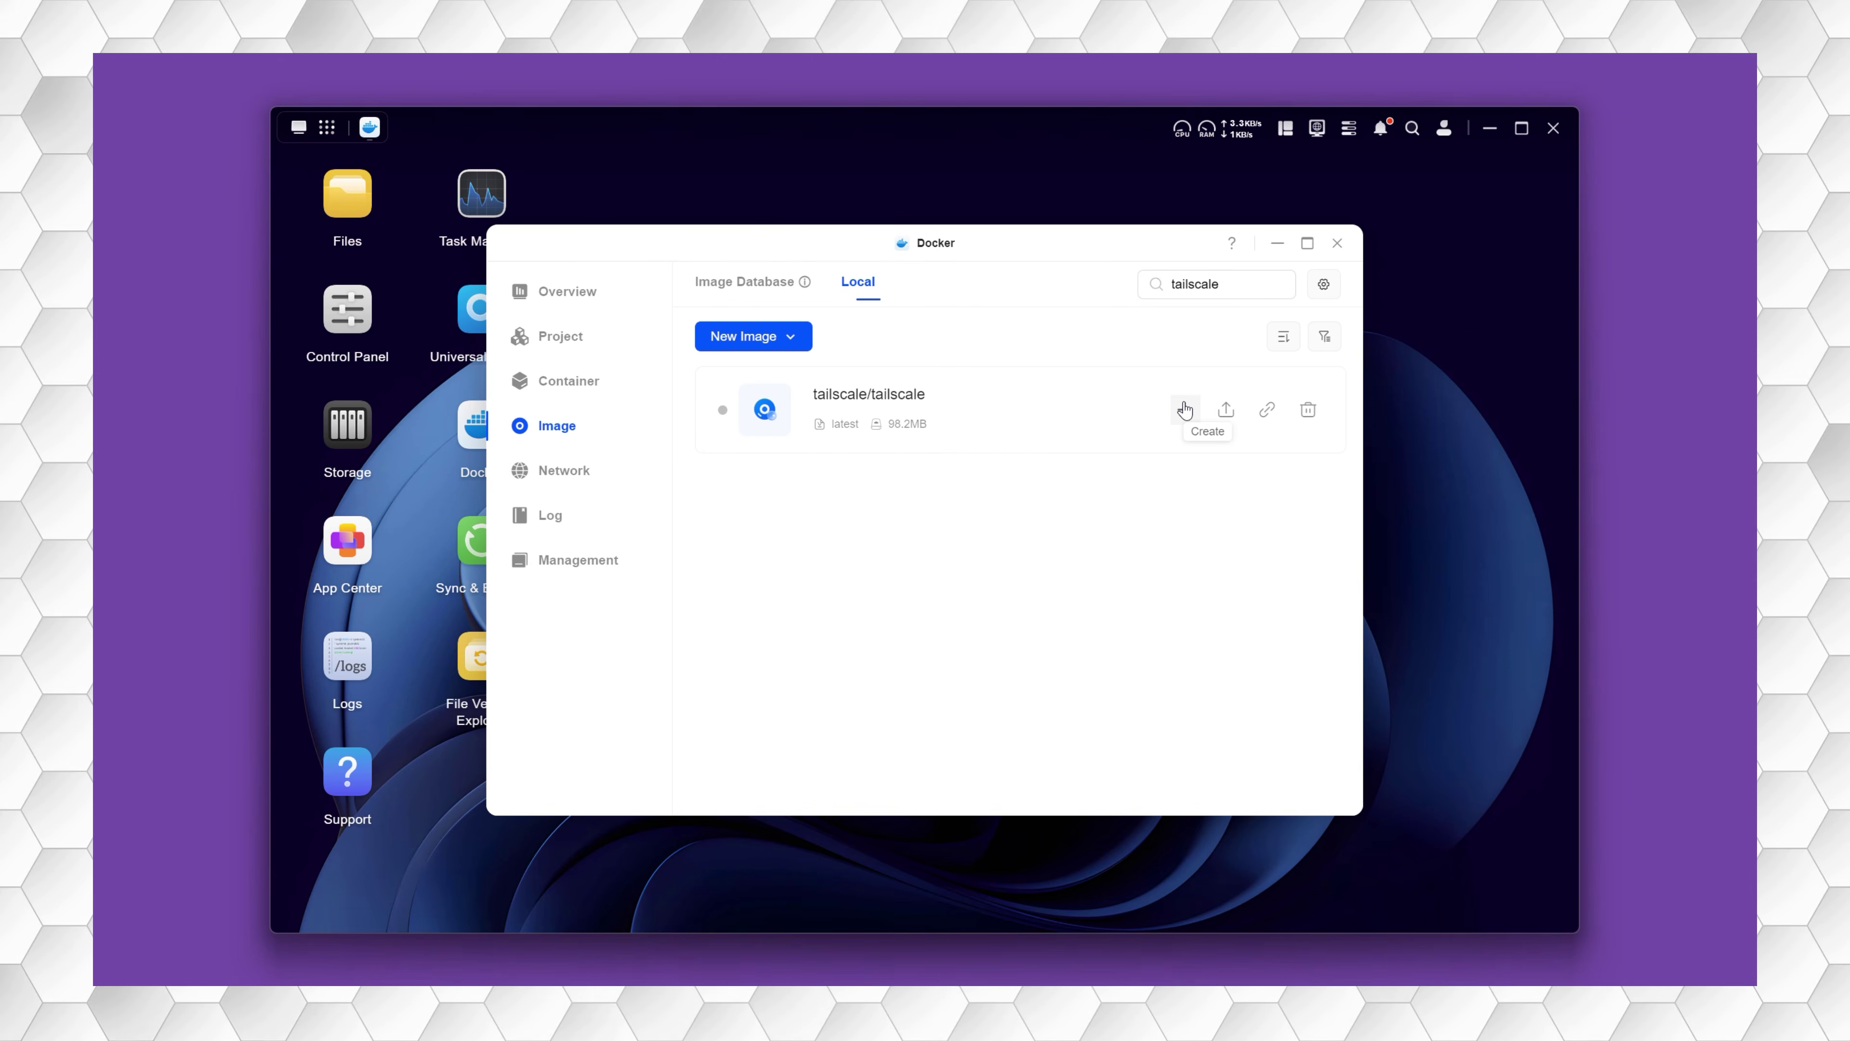
- Start a container from the local tailscale/tailscale image, name it Tailscale and enable auto restart
left_click(1185, 411)
mouse_move(1151, 456)
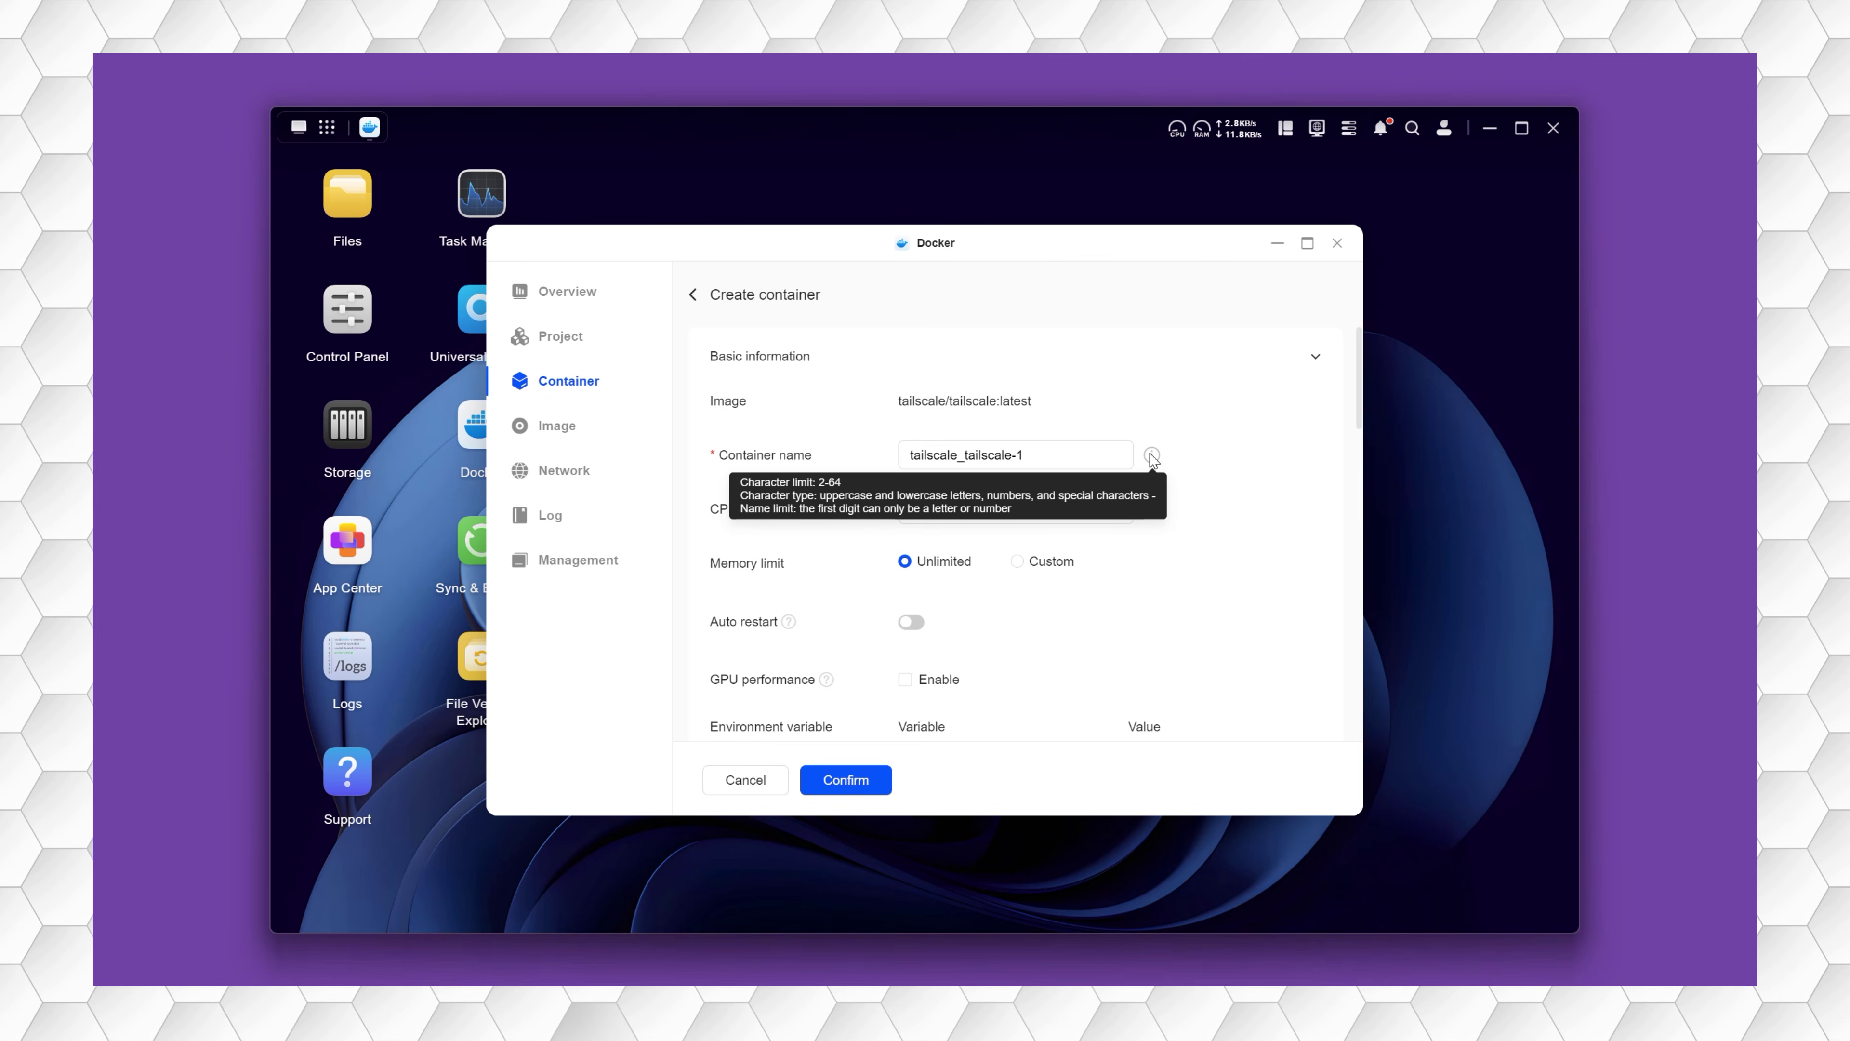
triple_click(1016, 455)
type("Tailscale")
left_click(1311, 523)
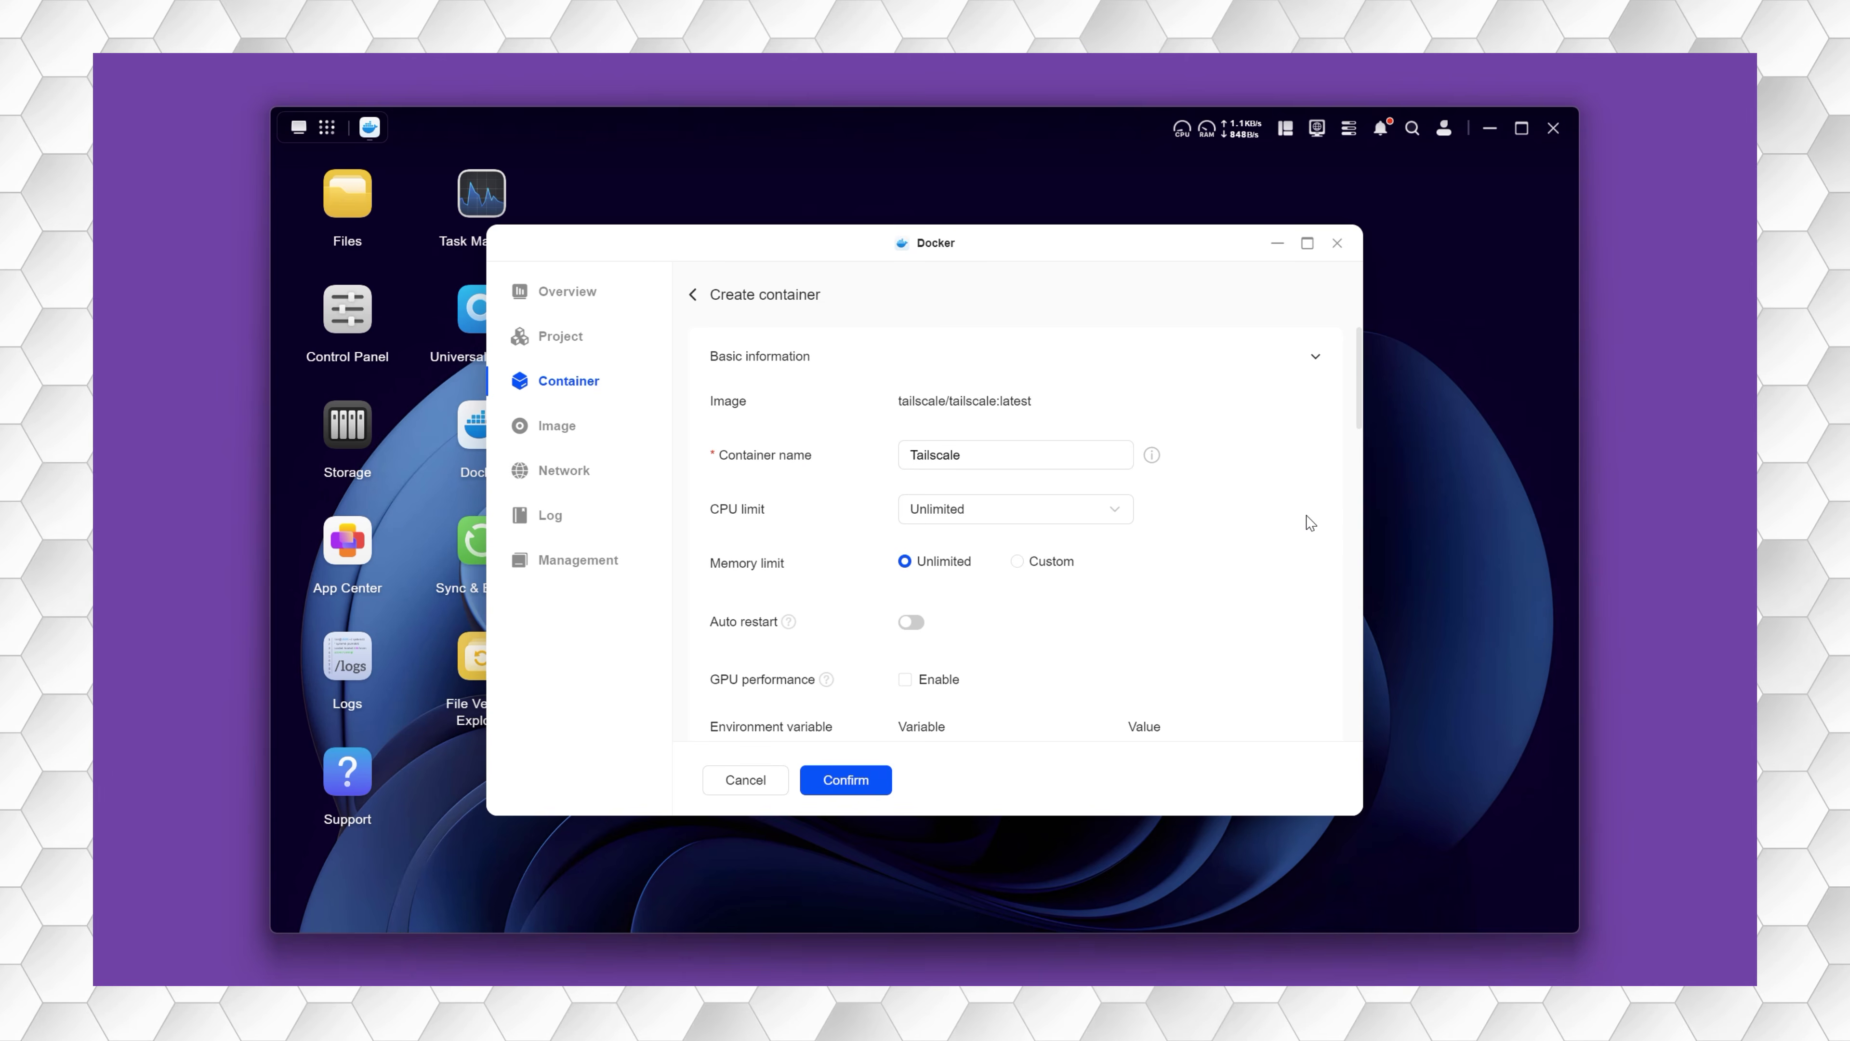
left_click(910, 623)
- Set the container's network mode to host, keeping the default environment variables
scroll(1226, 575, "down", 3)
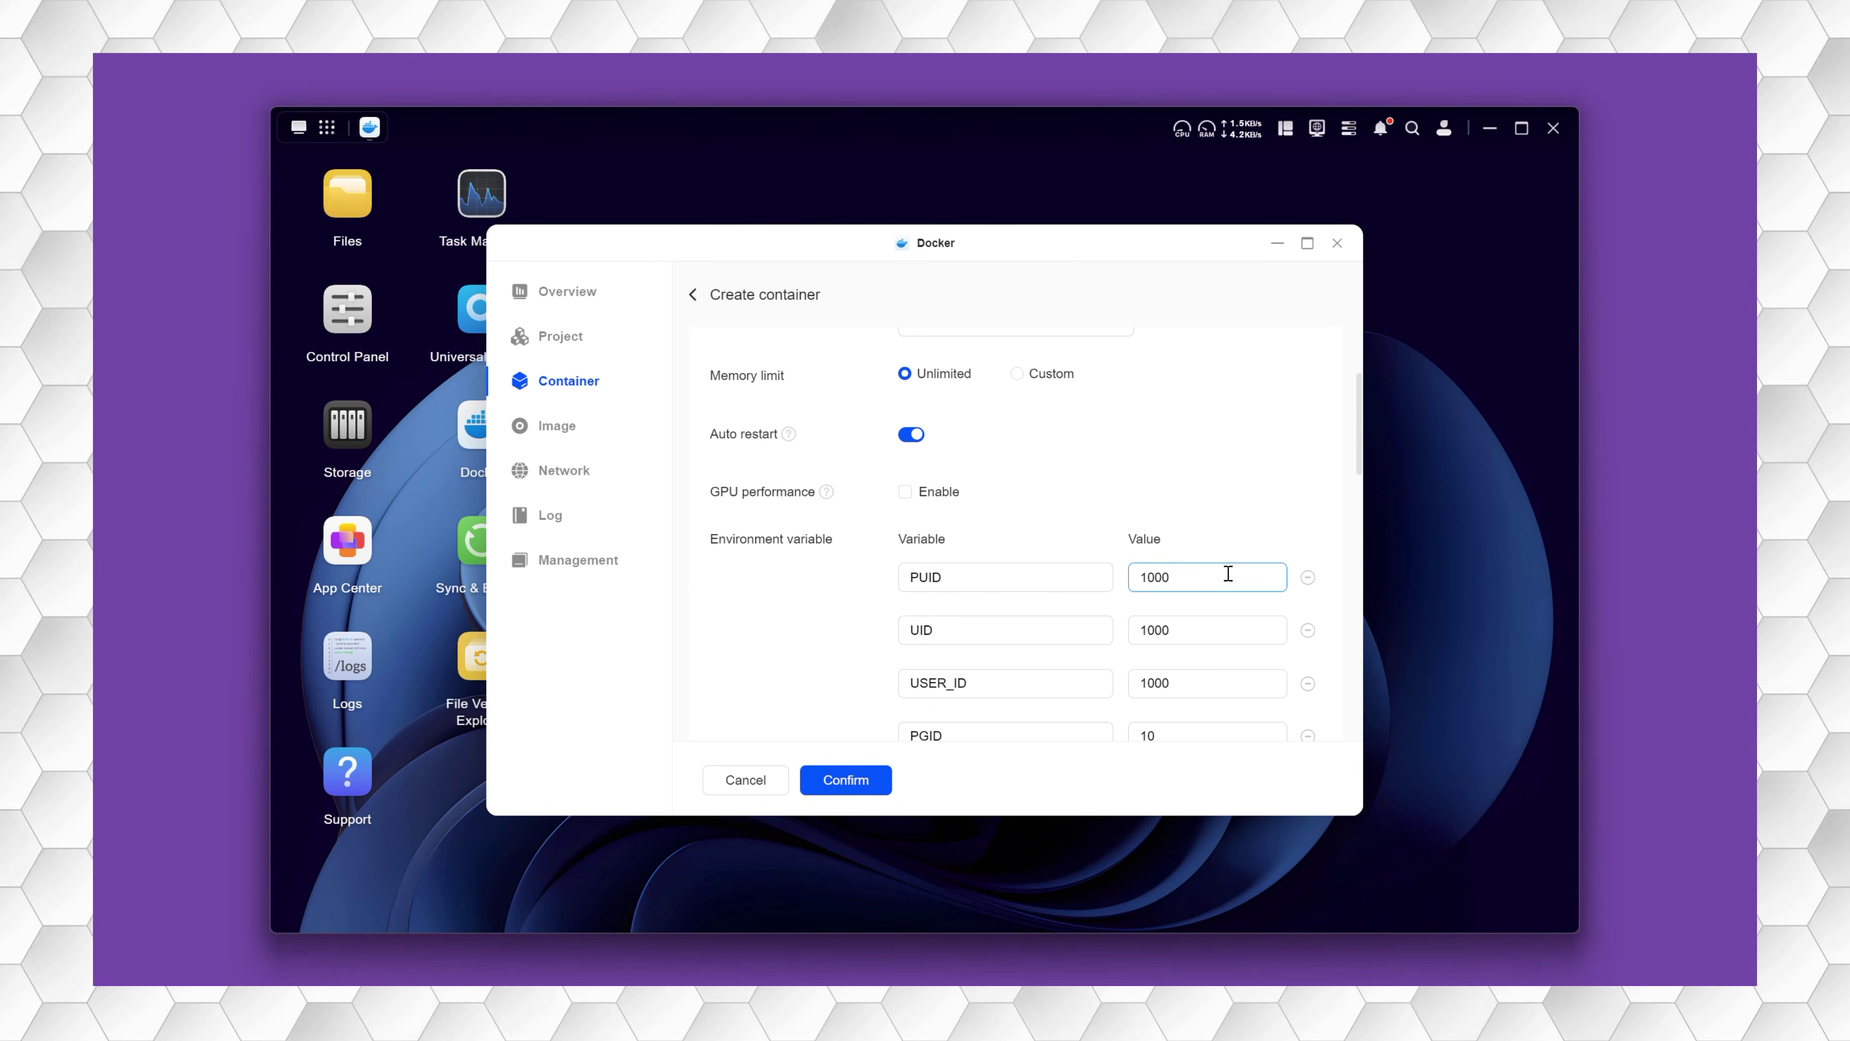
scroll(1229, 581, "down", 5)
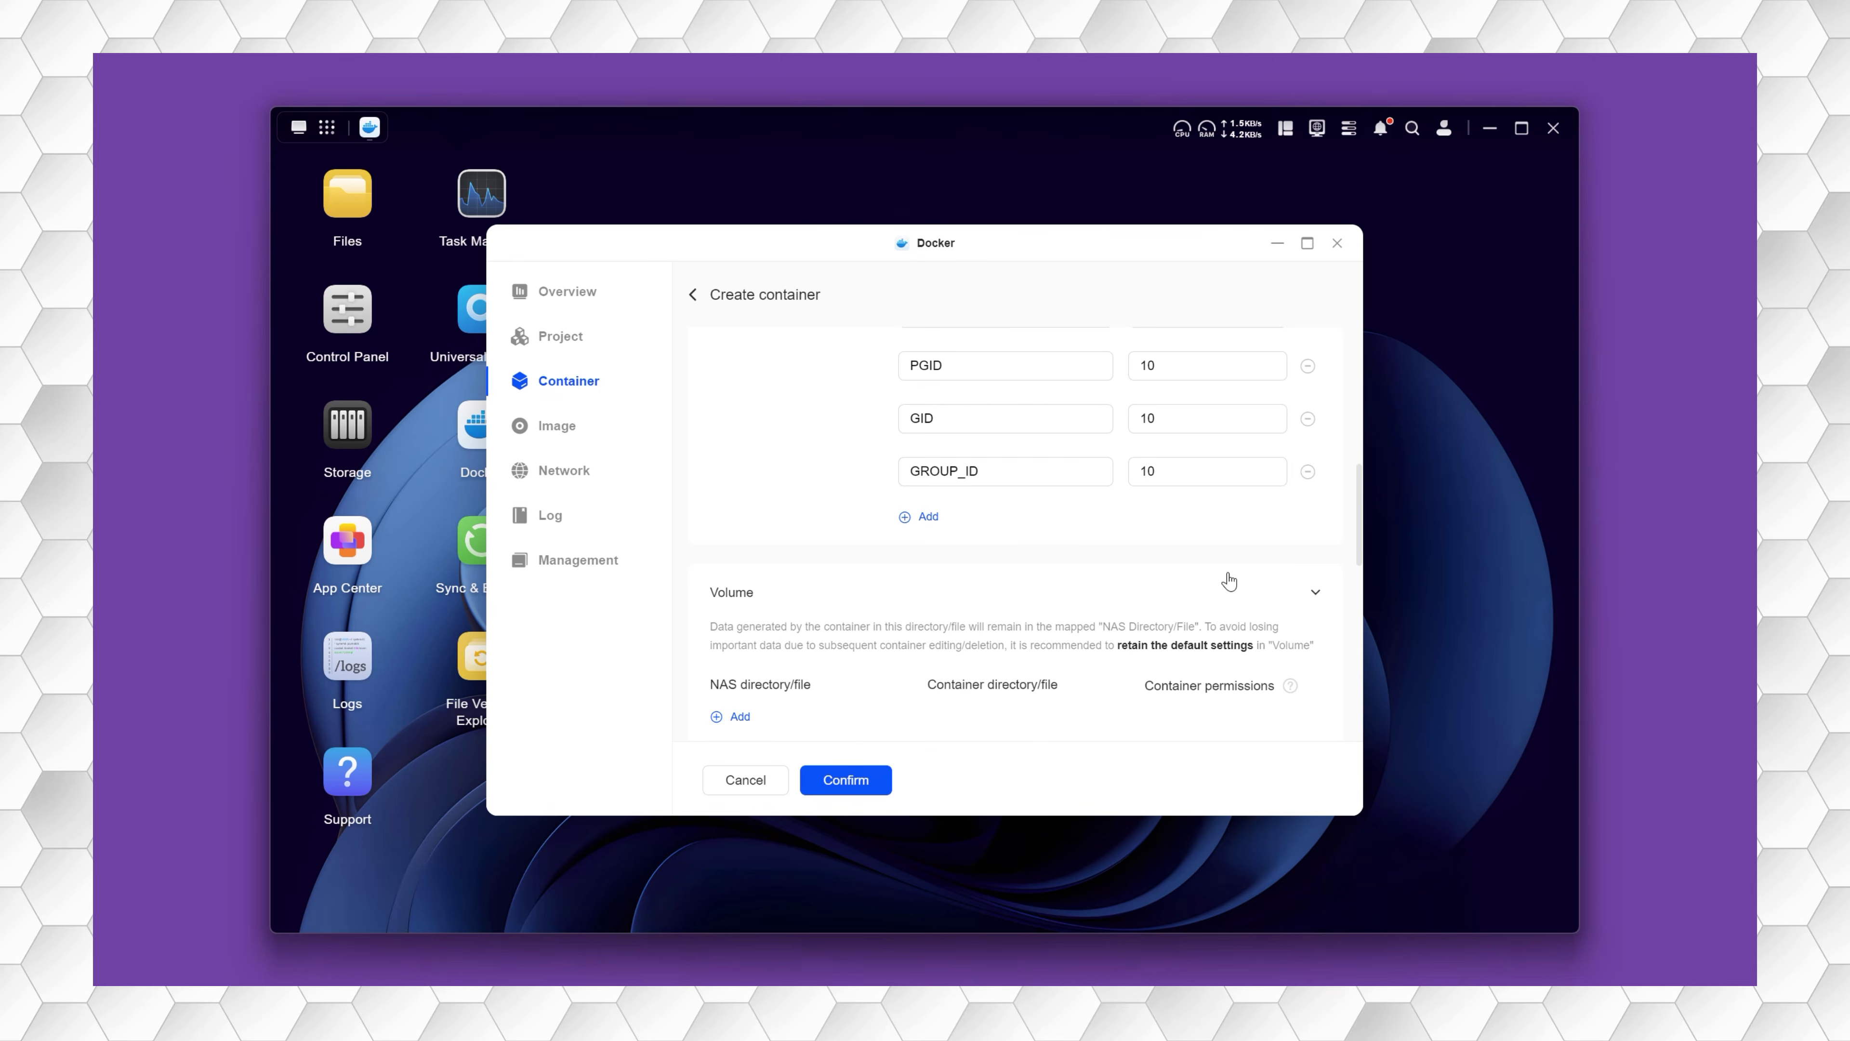
scroll(1230, 581, "up", 2)
scroll(1222, 485, "down", 5)
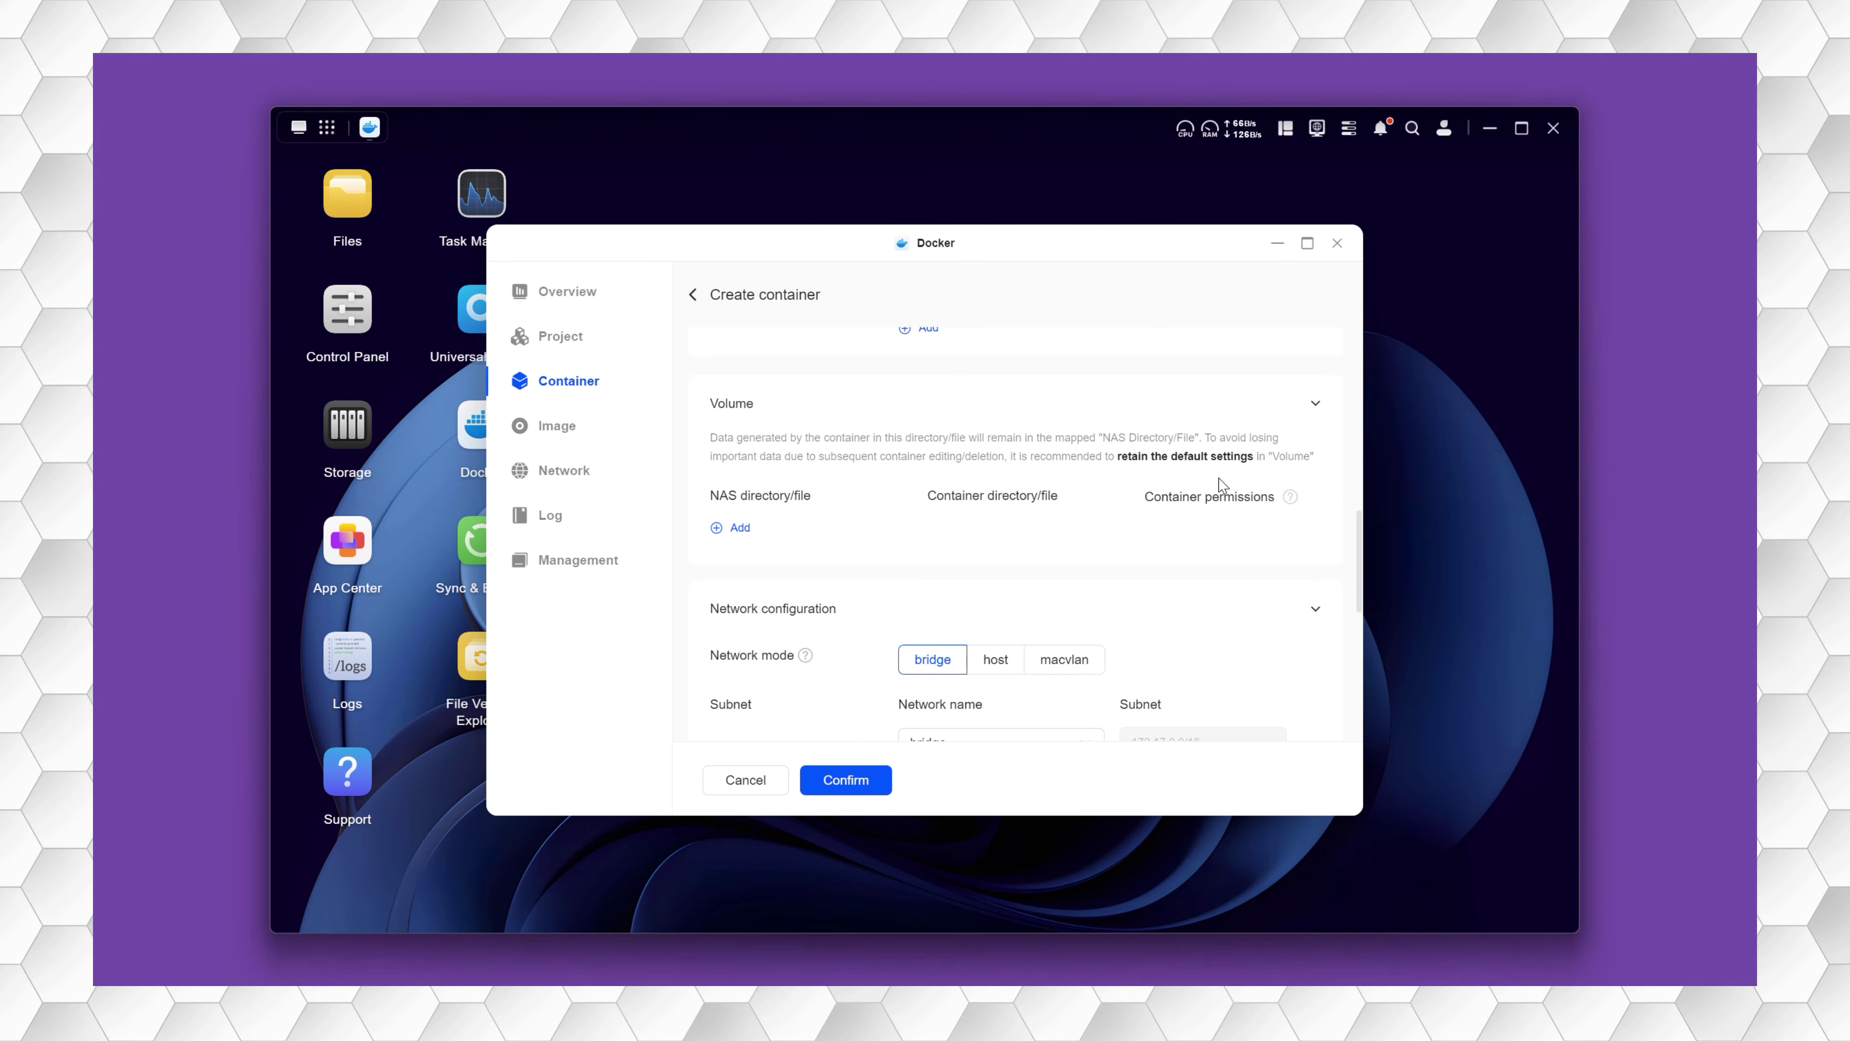
scroll(1221, 485, "down", 1)
left_click(995, 568)
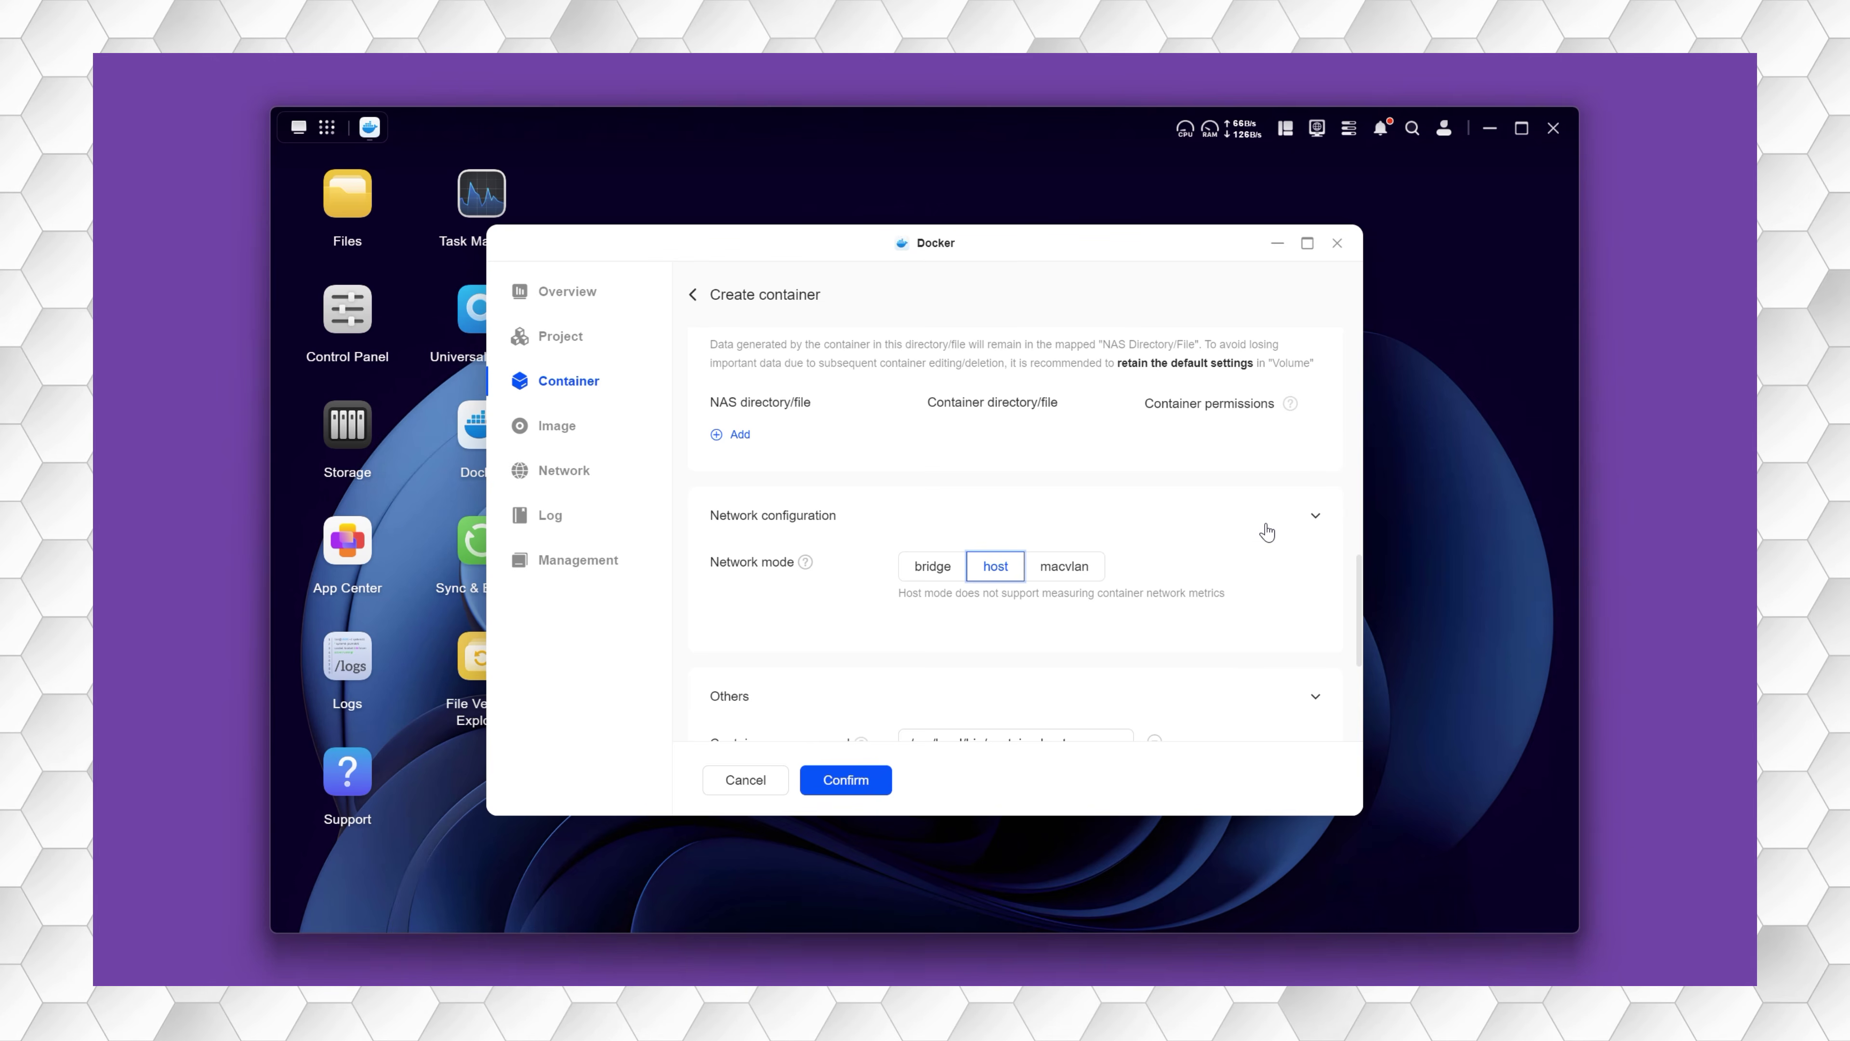
- Enable privileged mode for the container and acknowledge its impact
scroll(1267, 532, "down", 2)
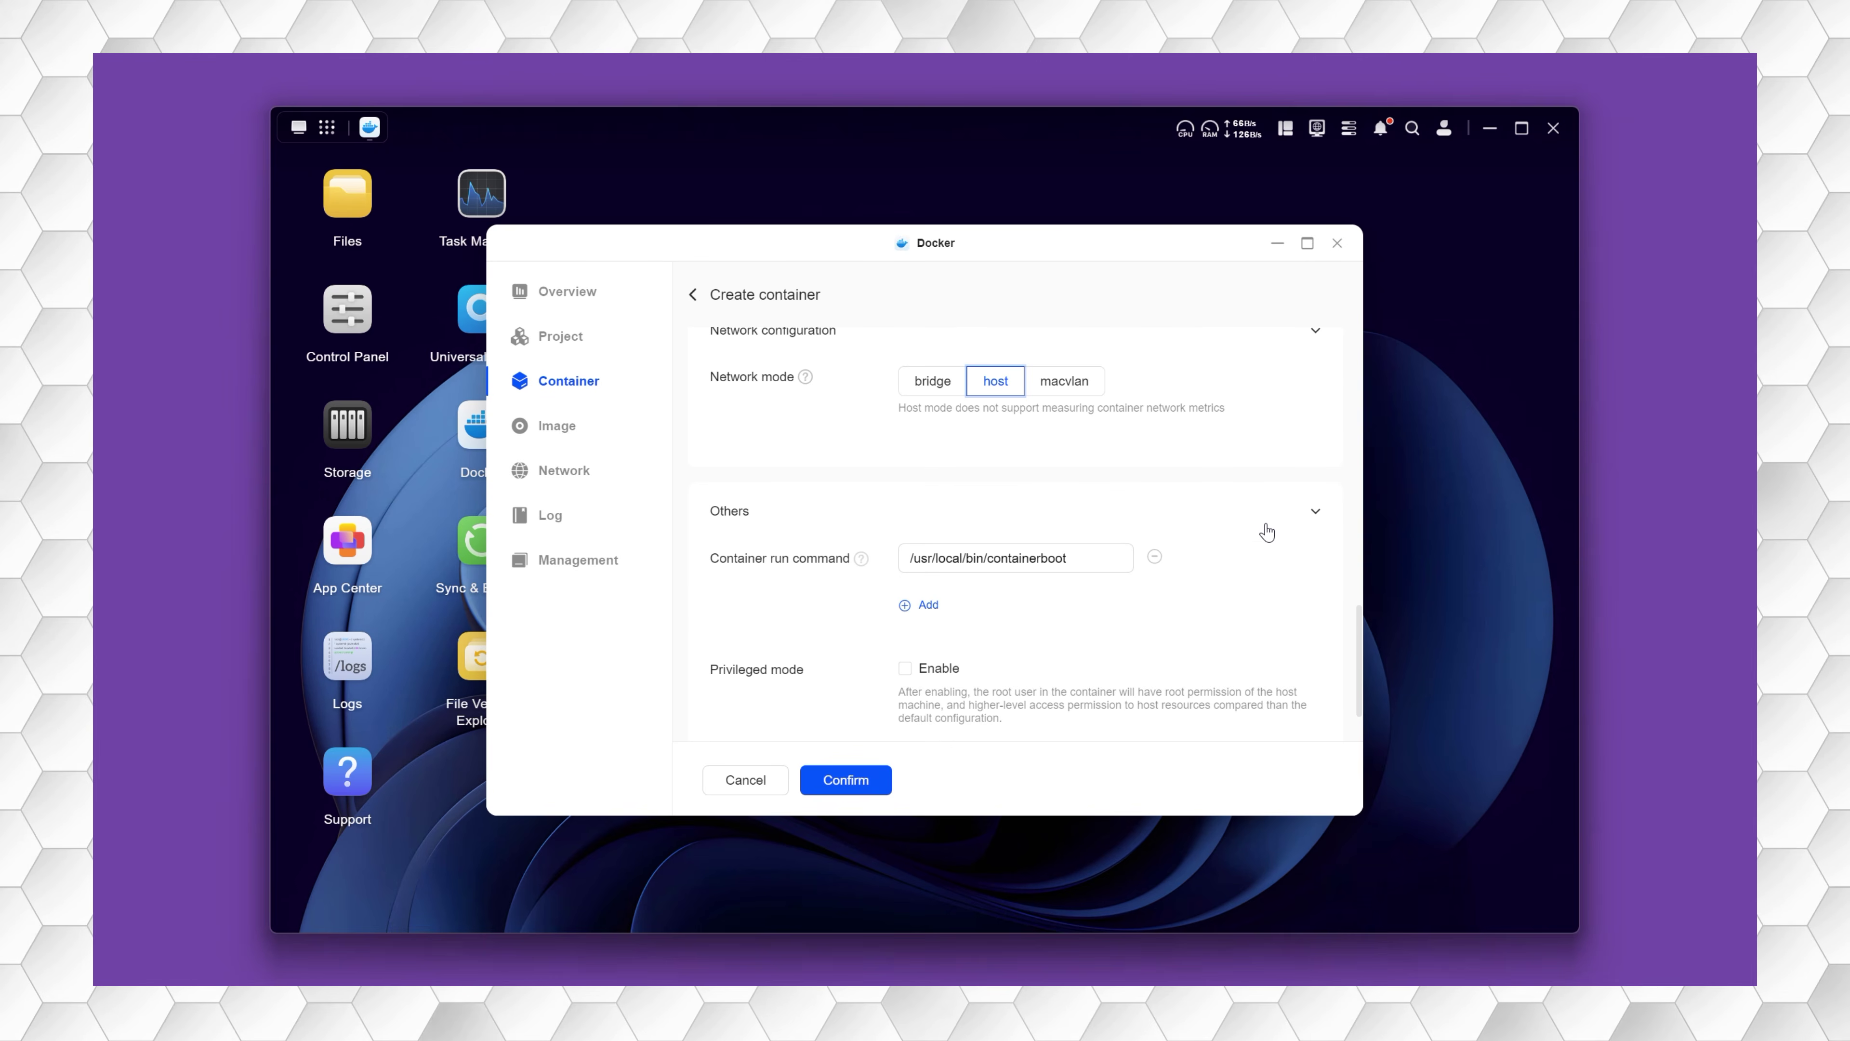
left_click(904, 669)
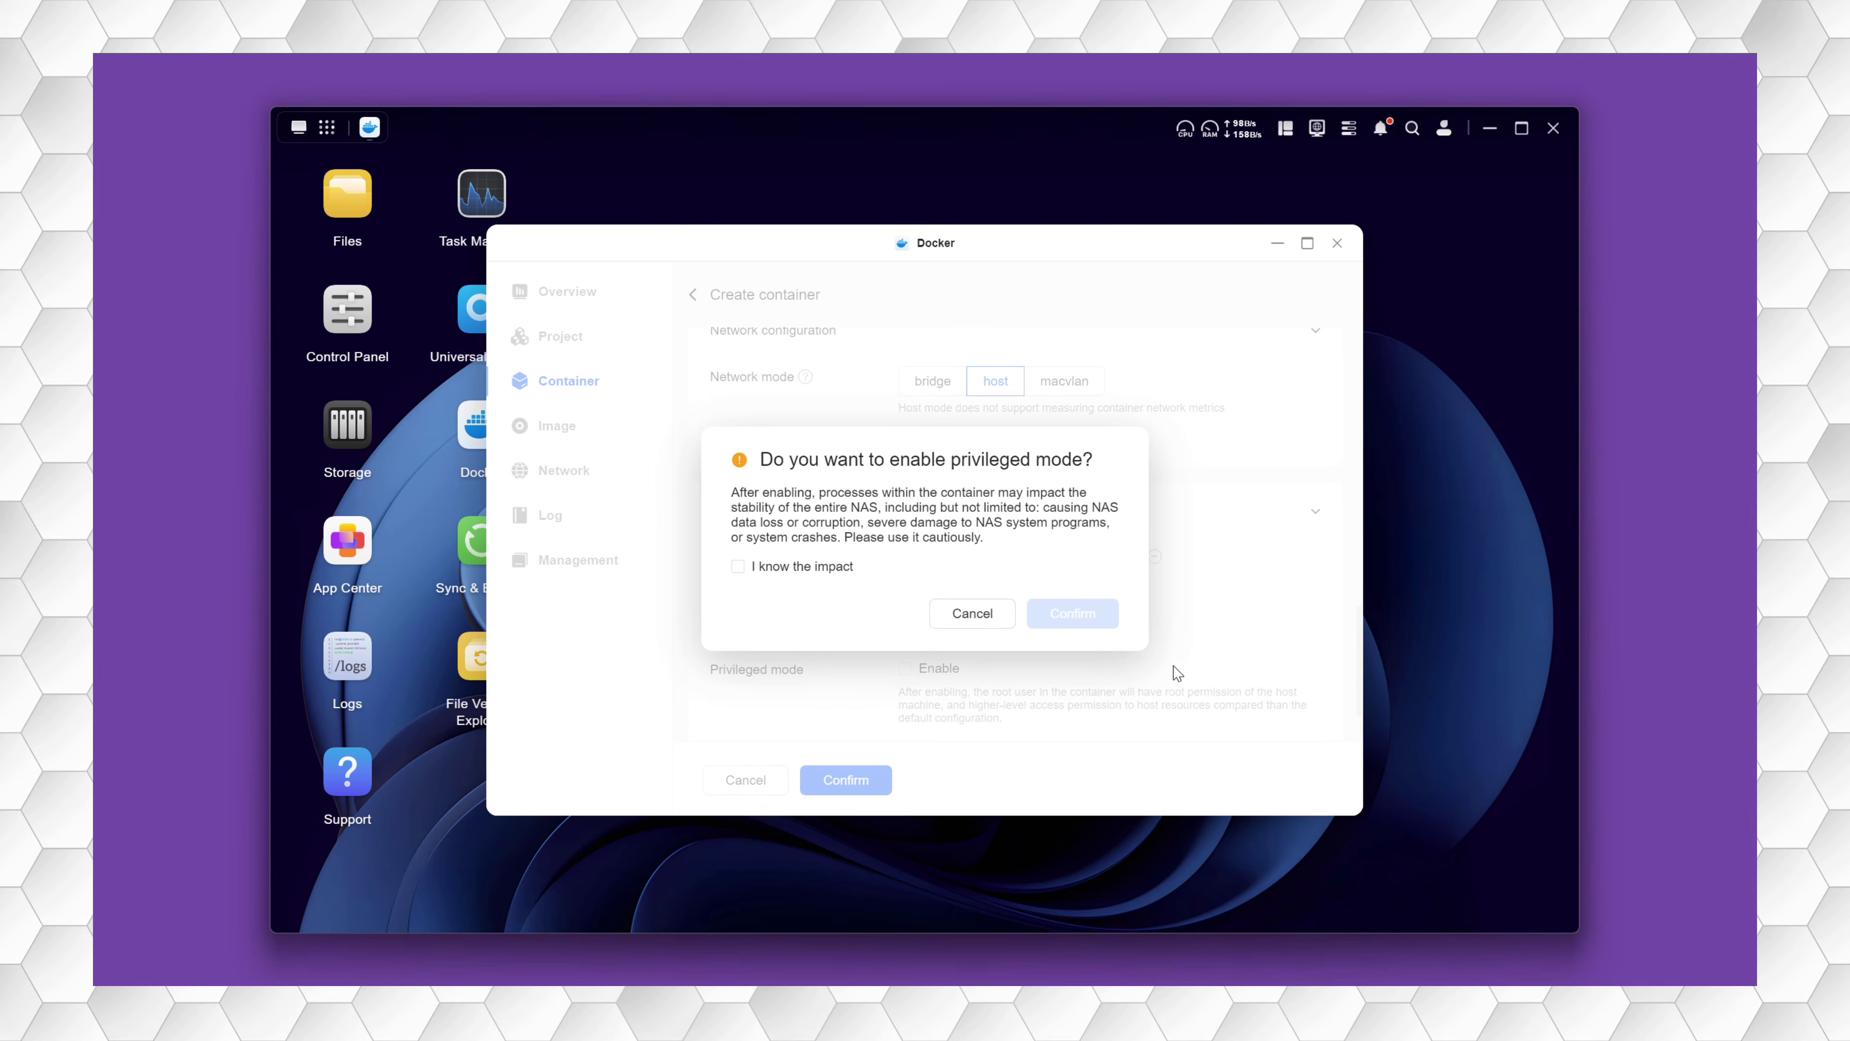
left_click(738, 566)
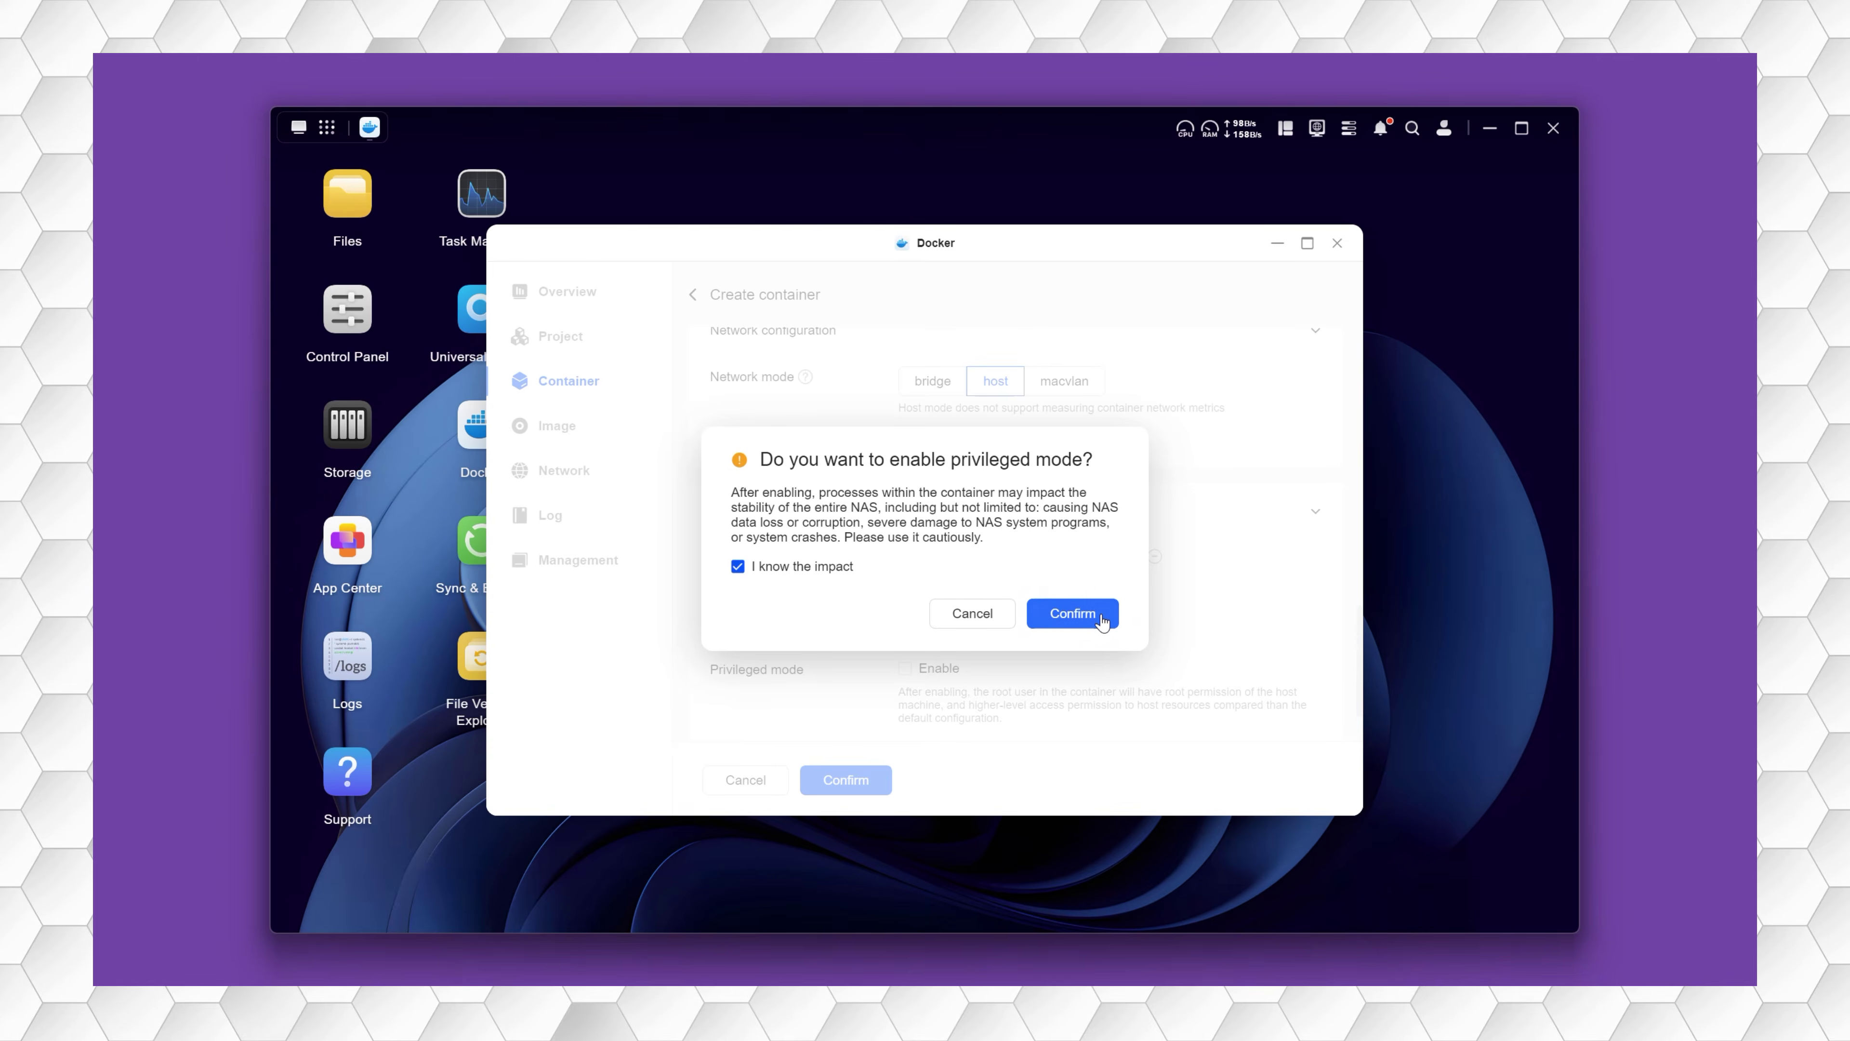
left_click(1072, 613)
scroll(1161, 620, "down", 1)
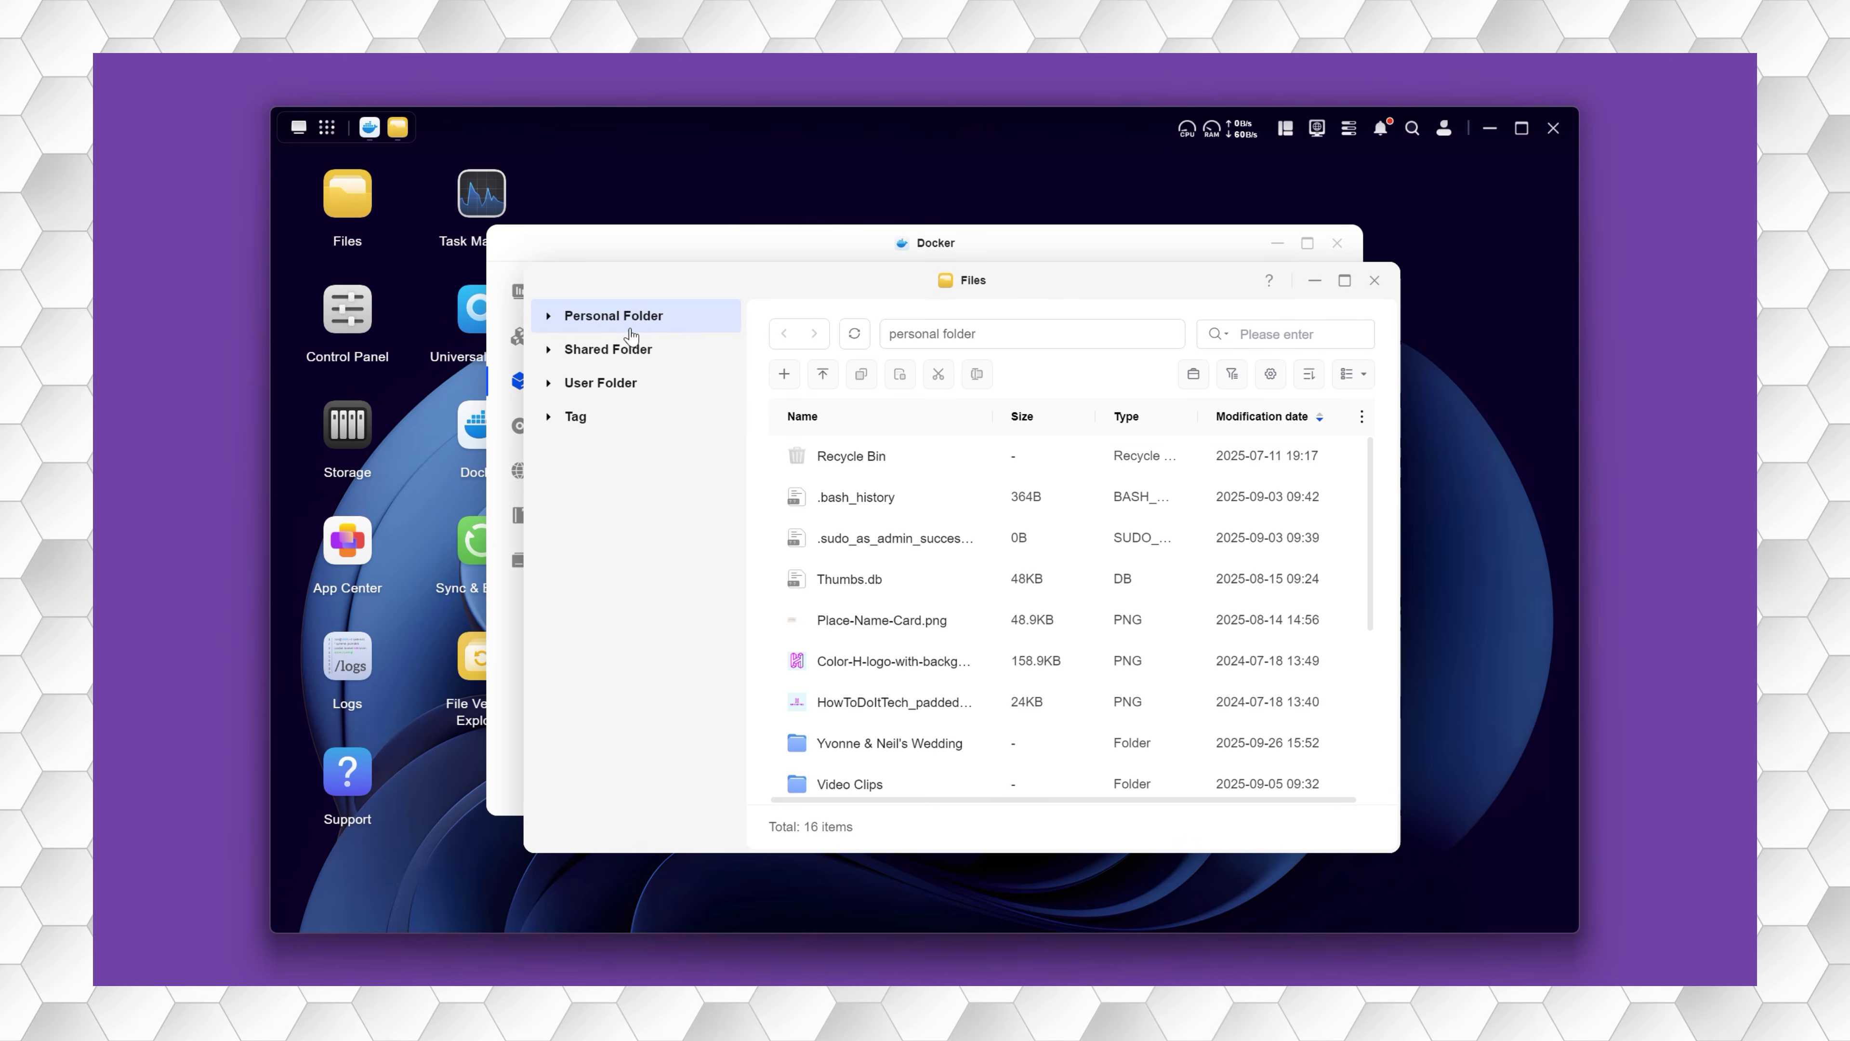
- In the Files app, create a folder named tailscale inside the shared docker folder
left_click(610, 350)
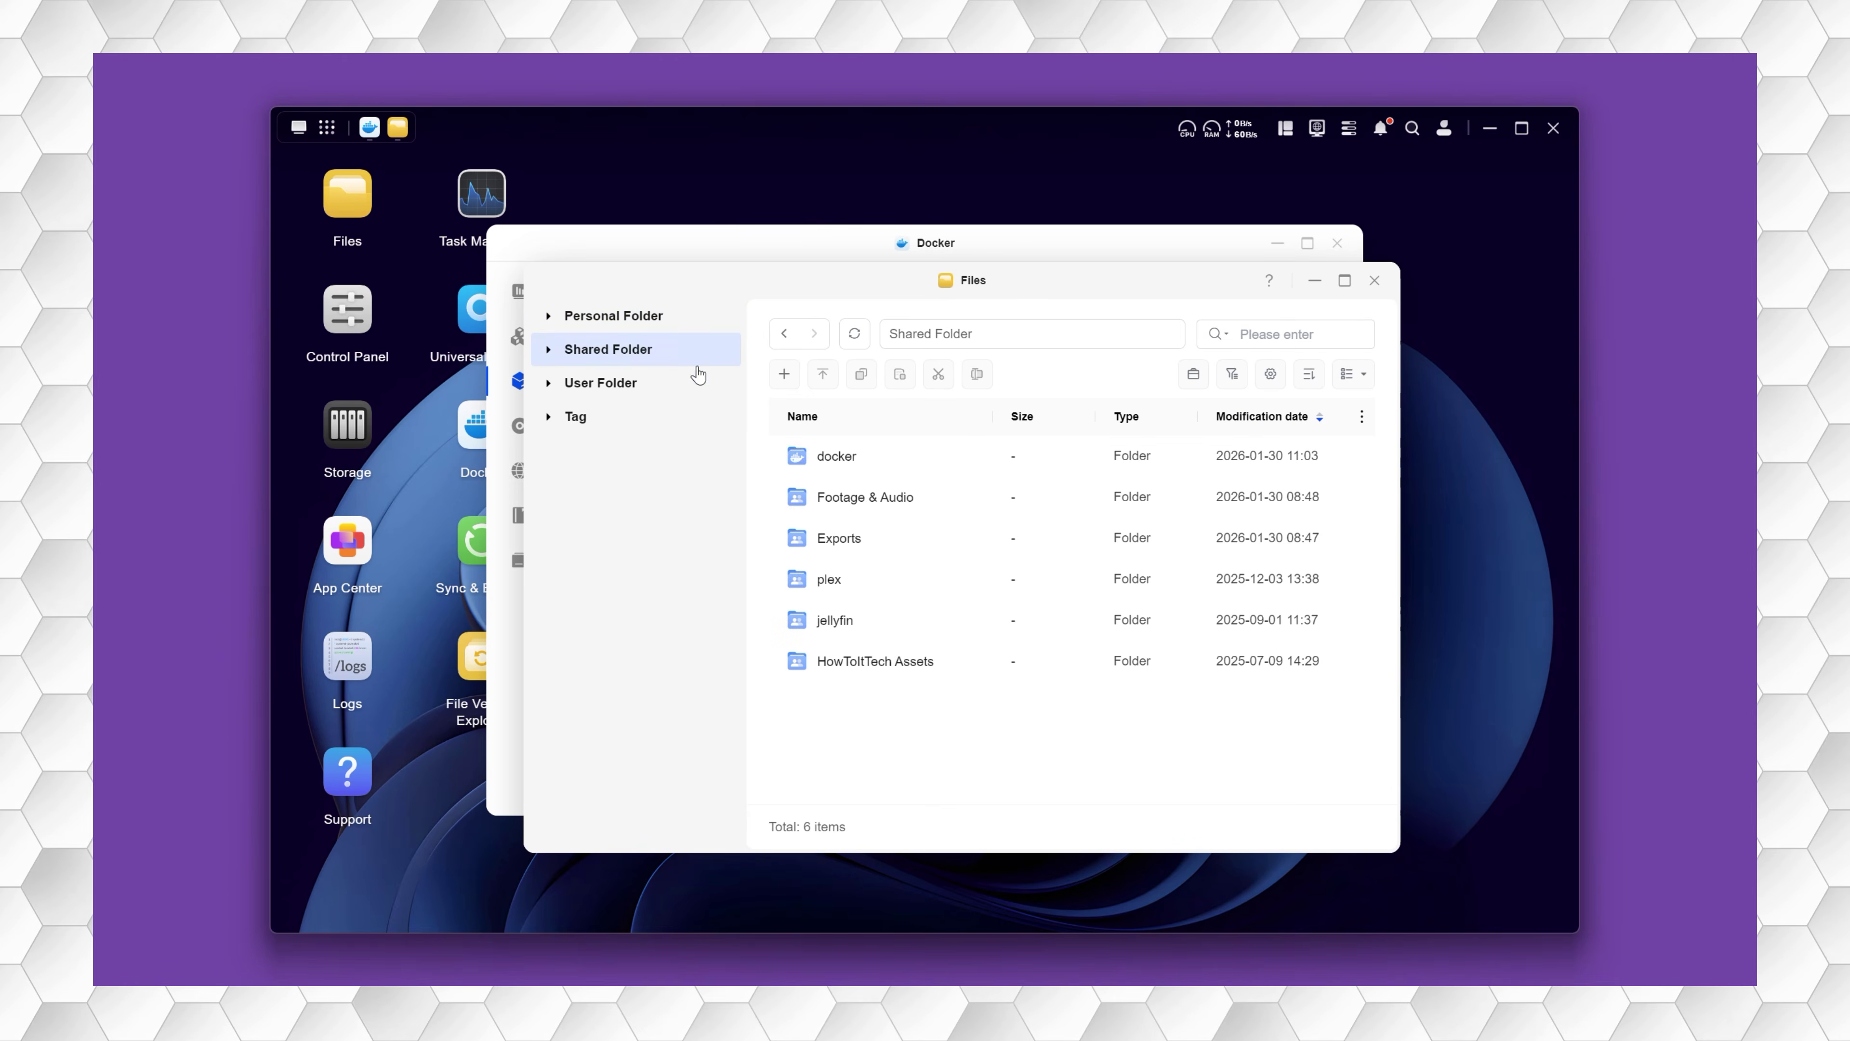
double_click(849, 455)
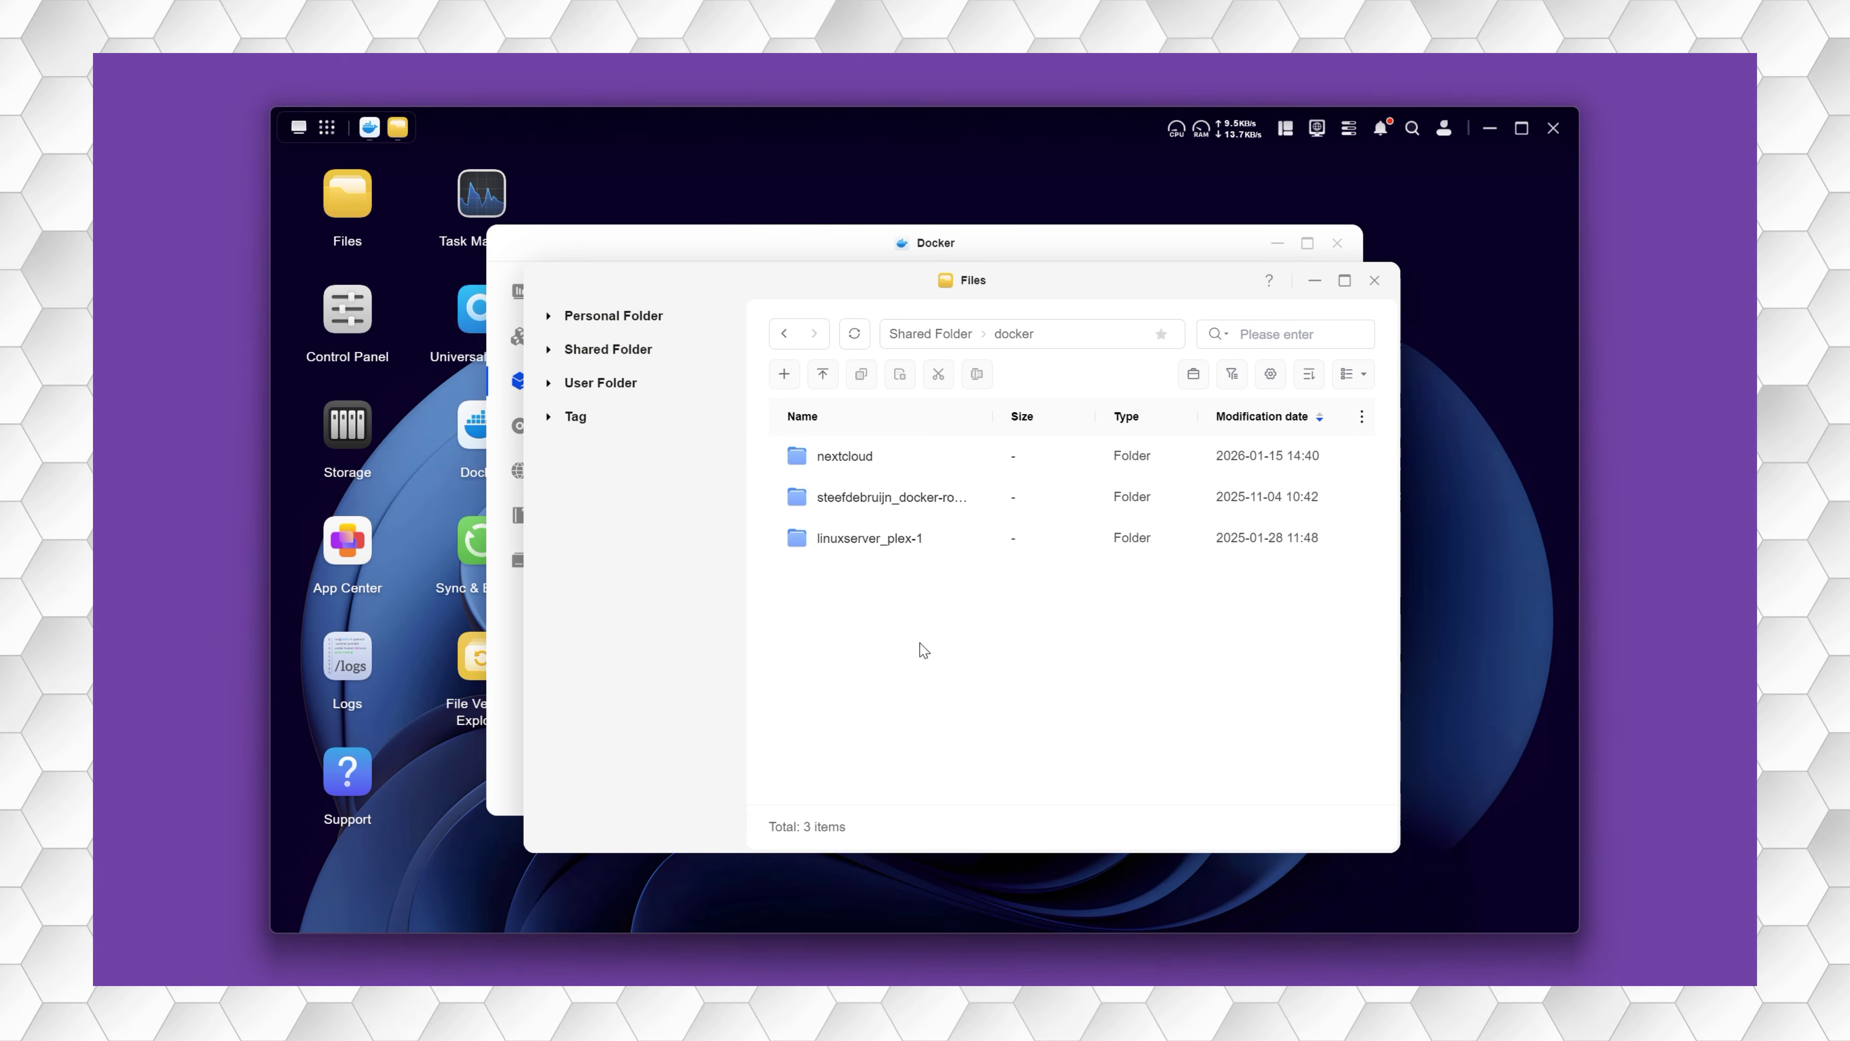
left_click(783, 374)
left_click(846, 416)
type("t")
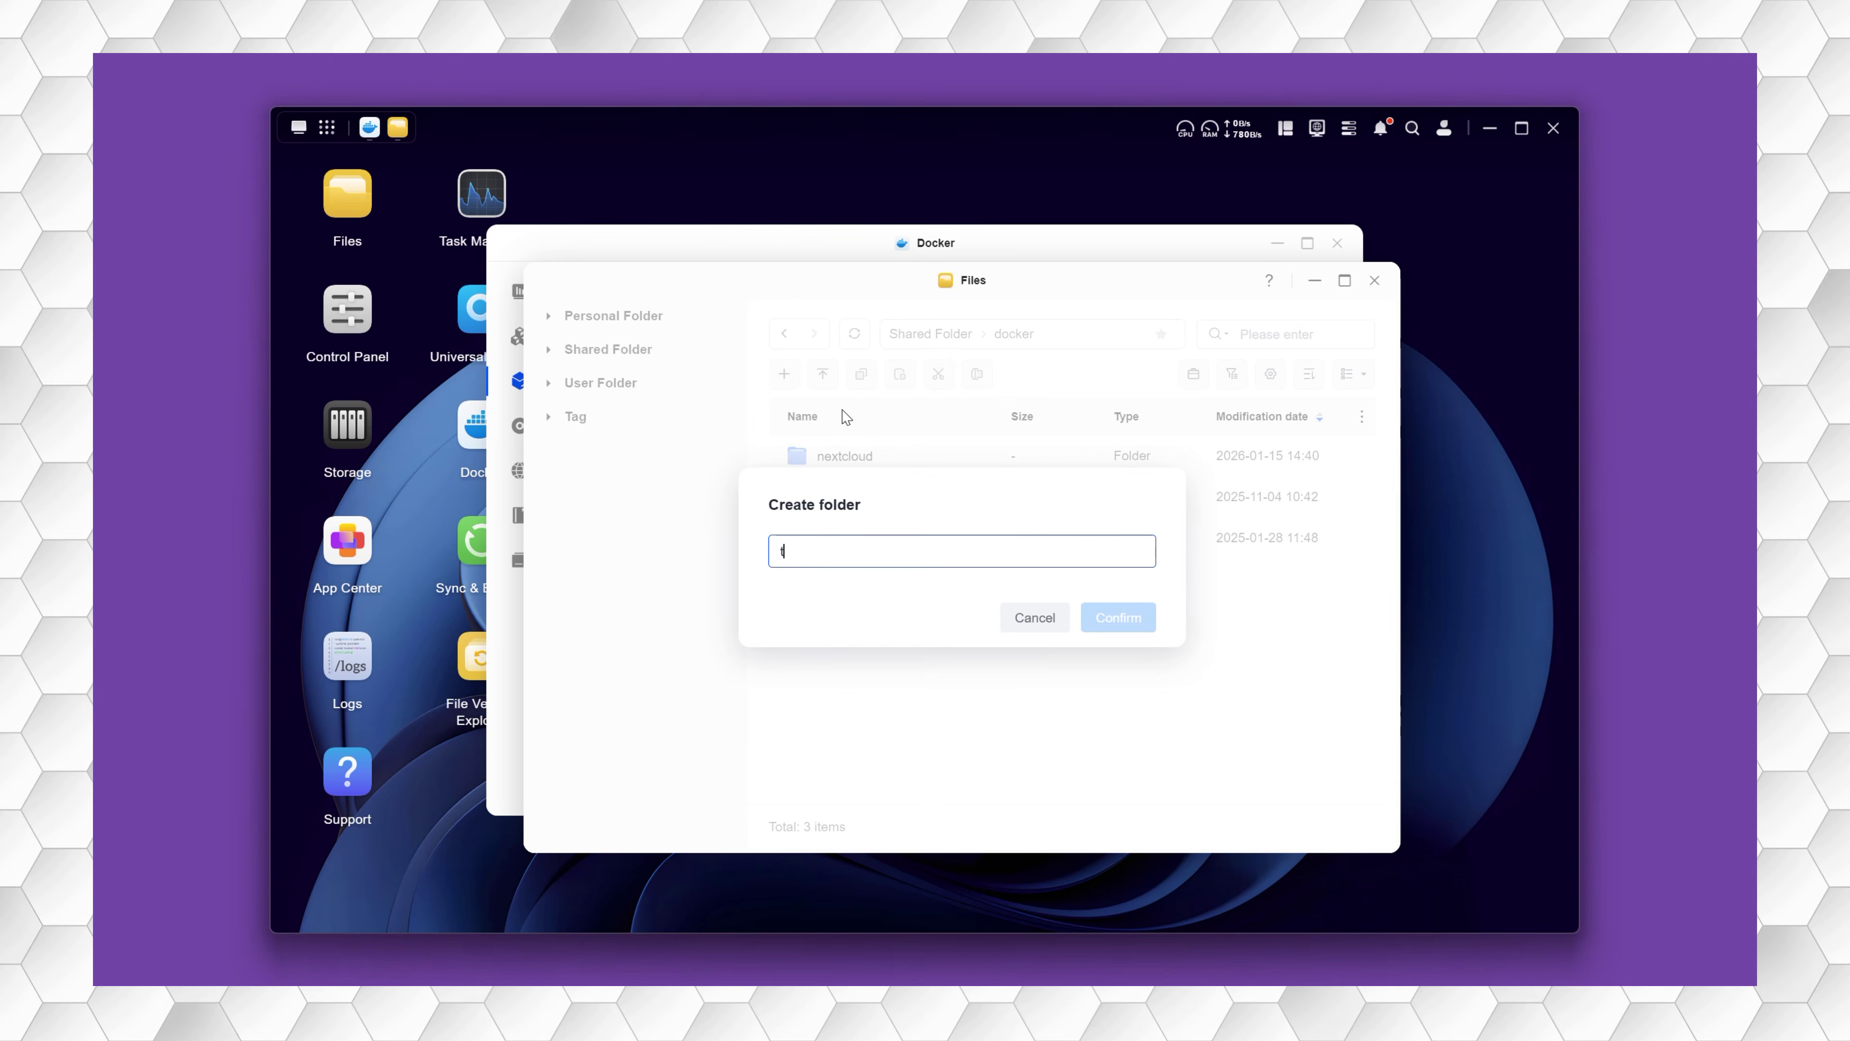
type("aislc")
key("BackSpace")
key("BackSpace")
key("BackSpace")
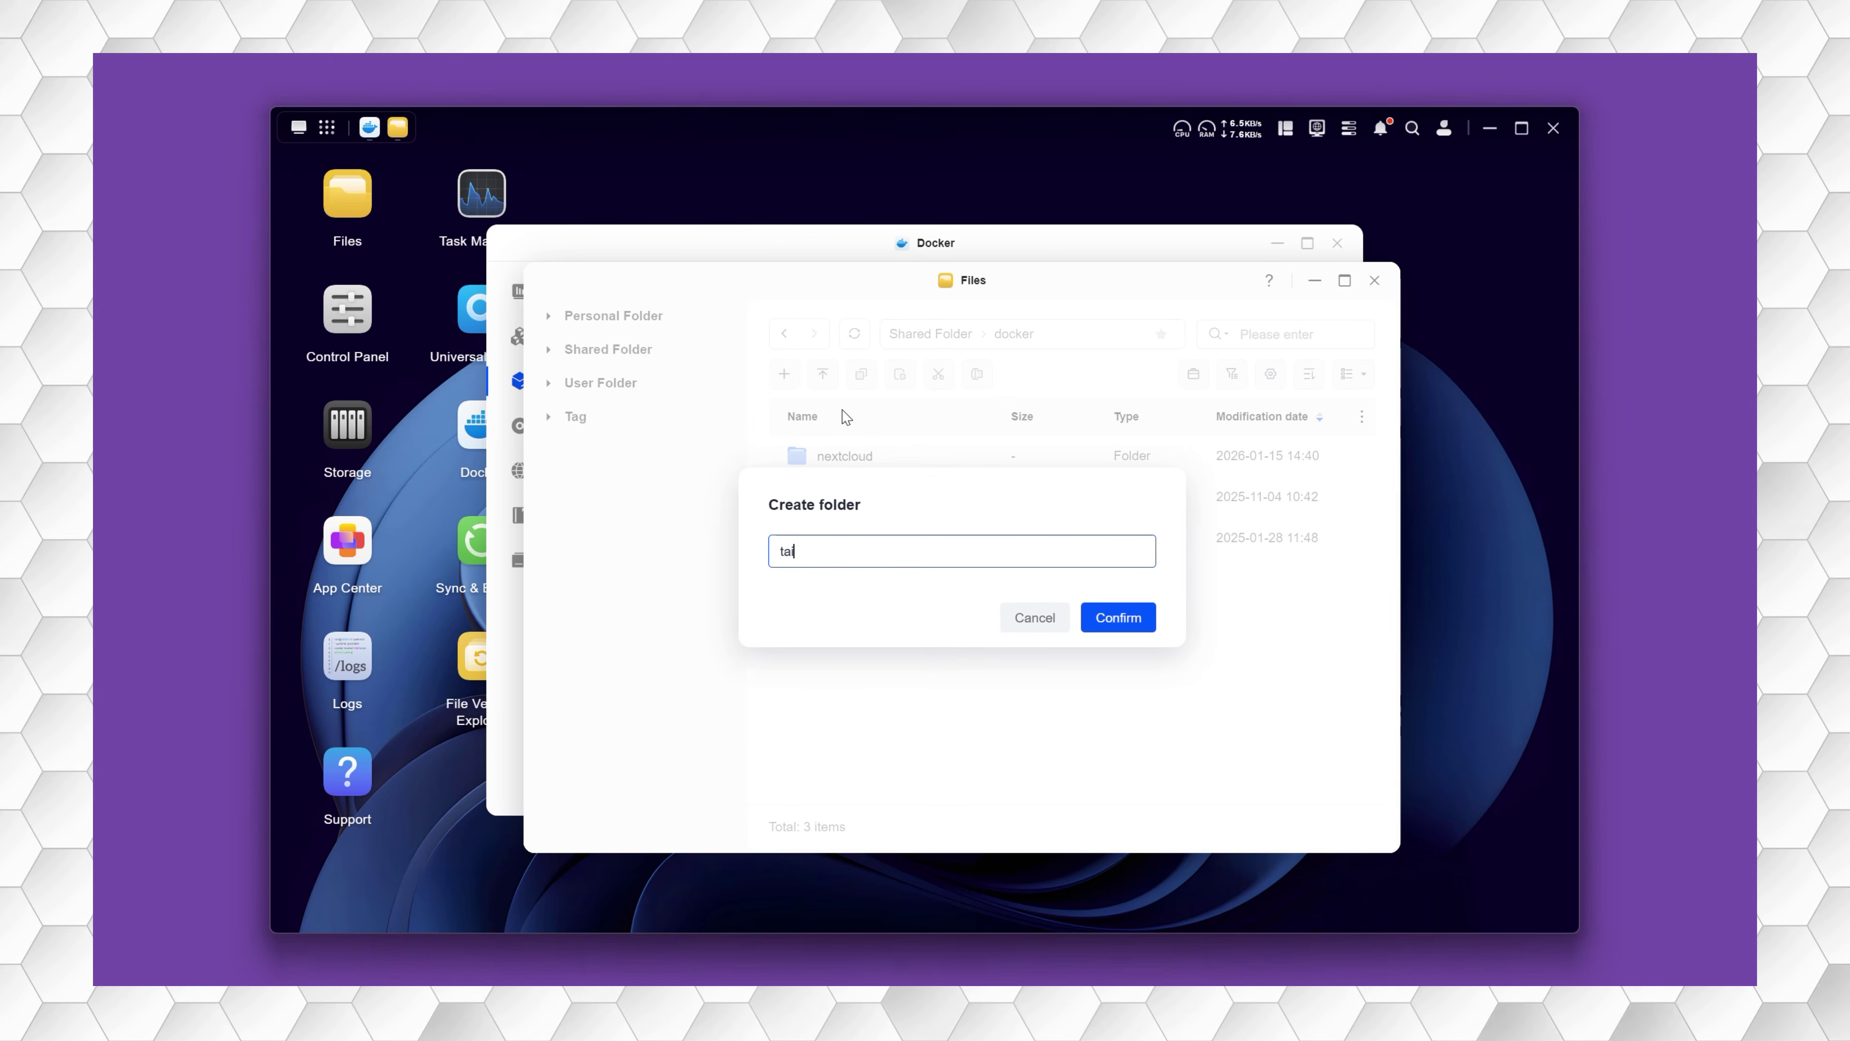
type("lscale")
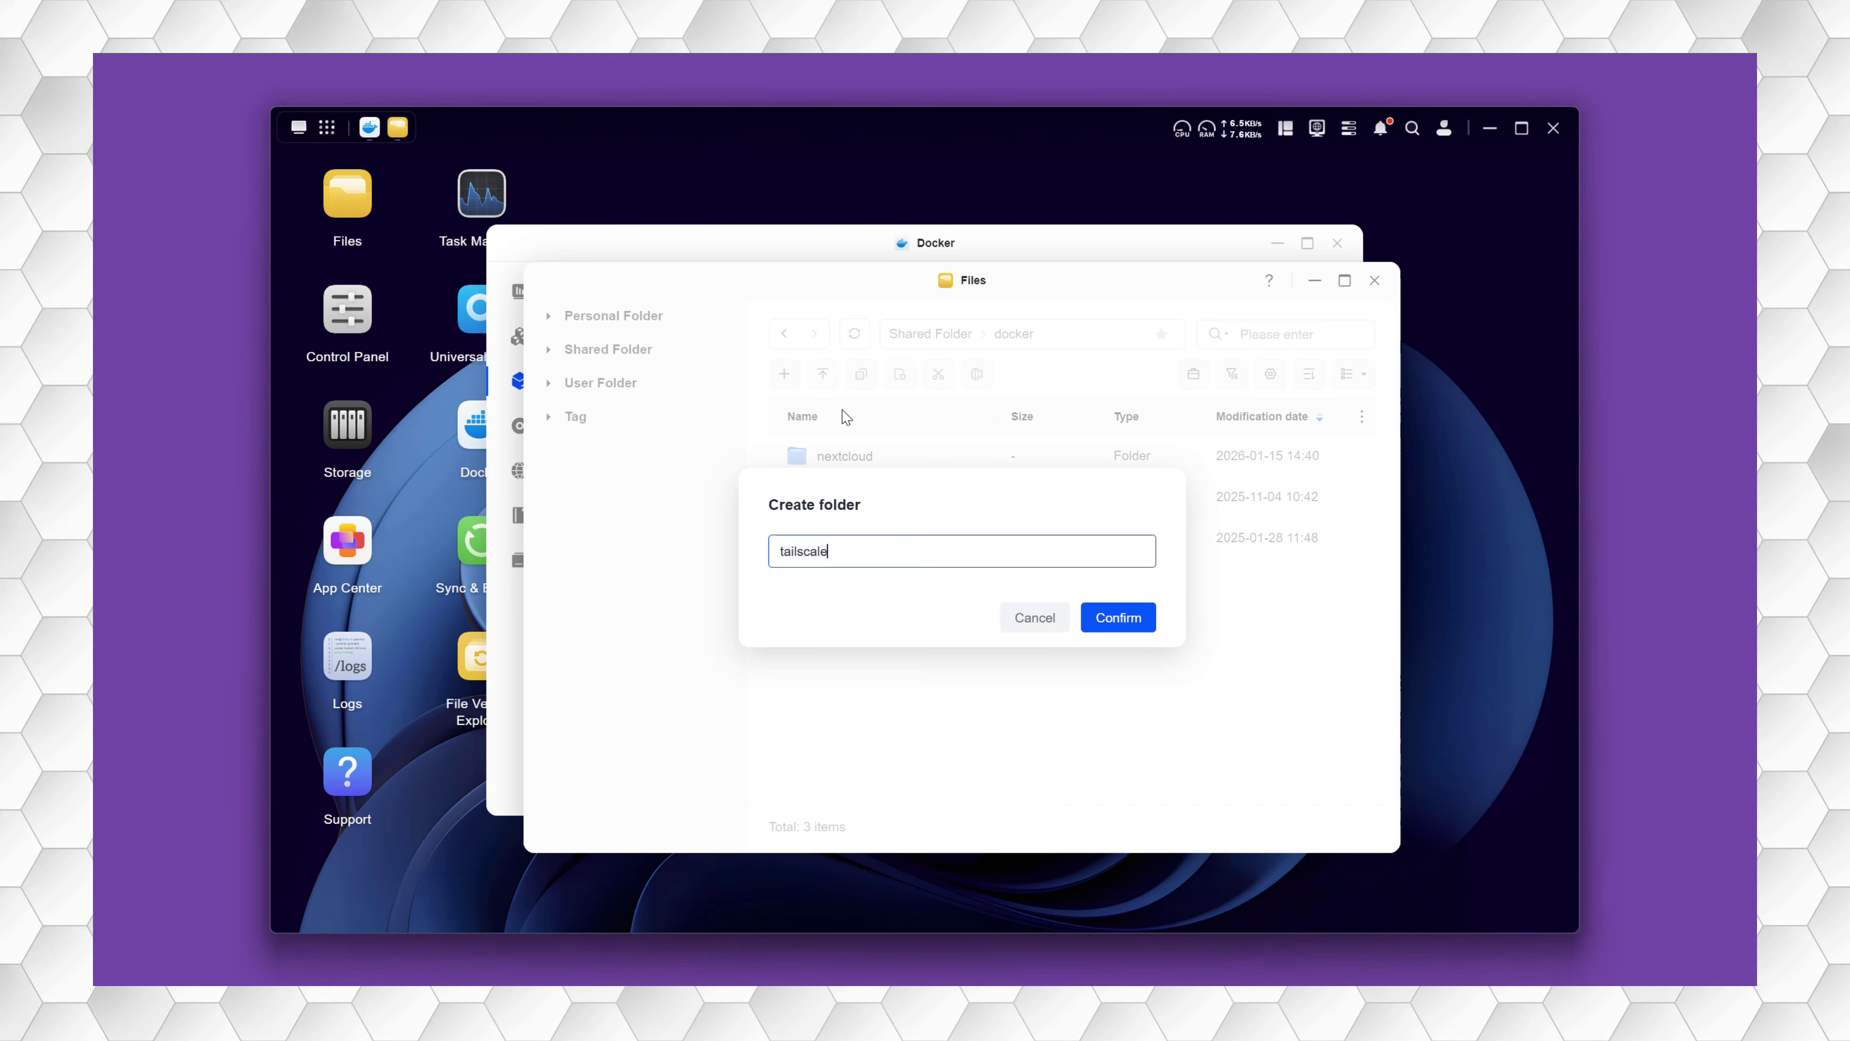
key("Return")
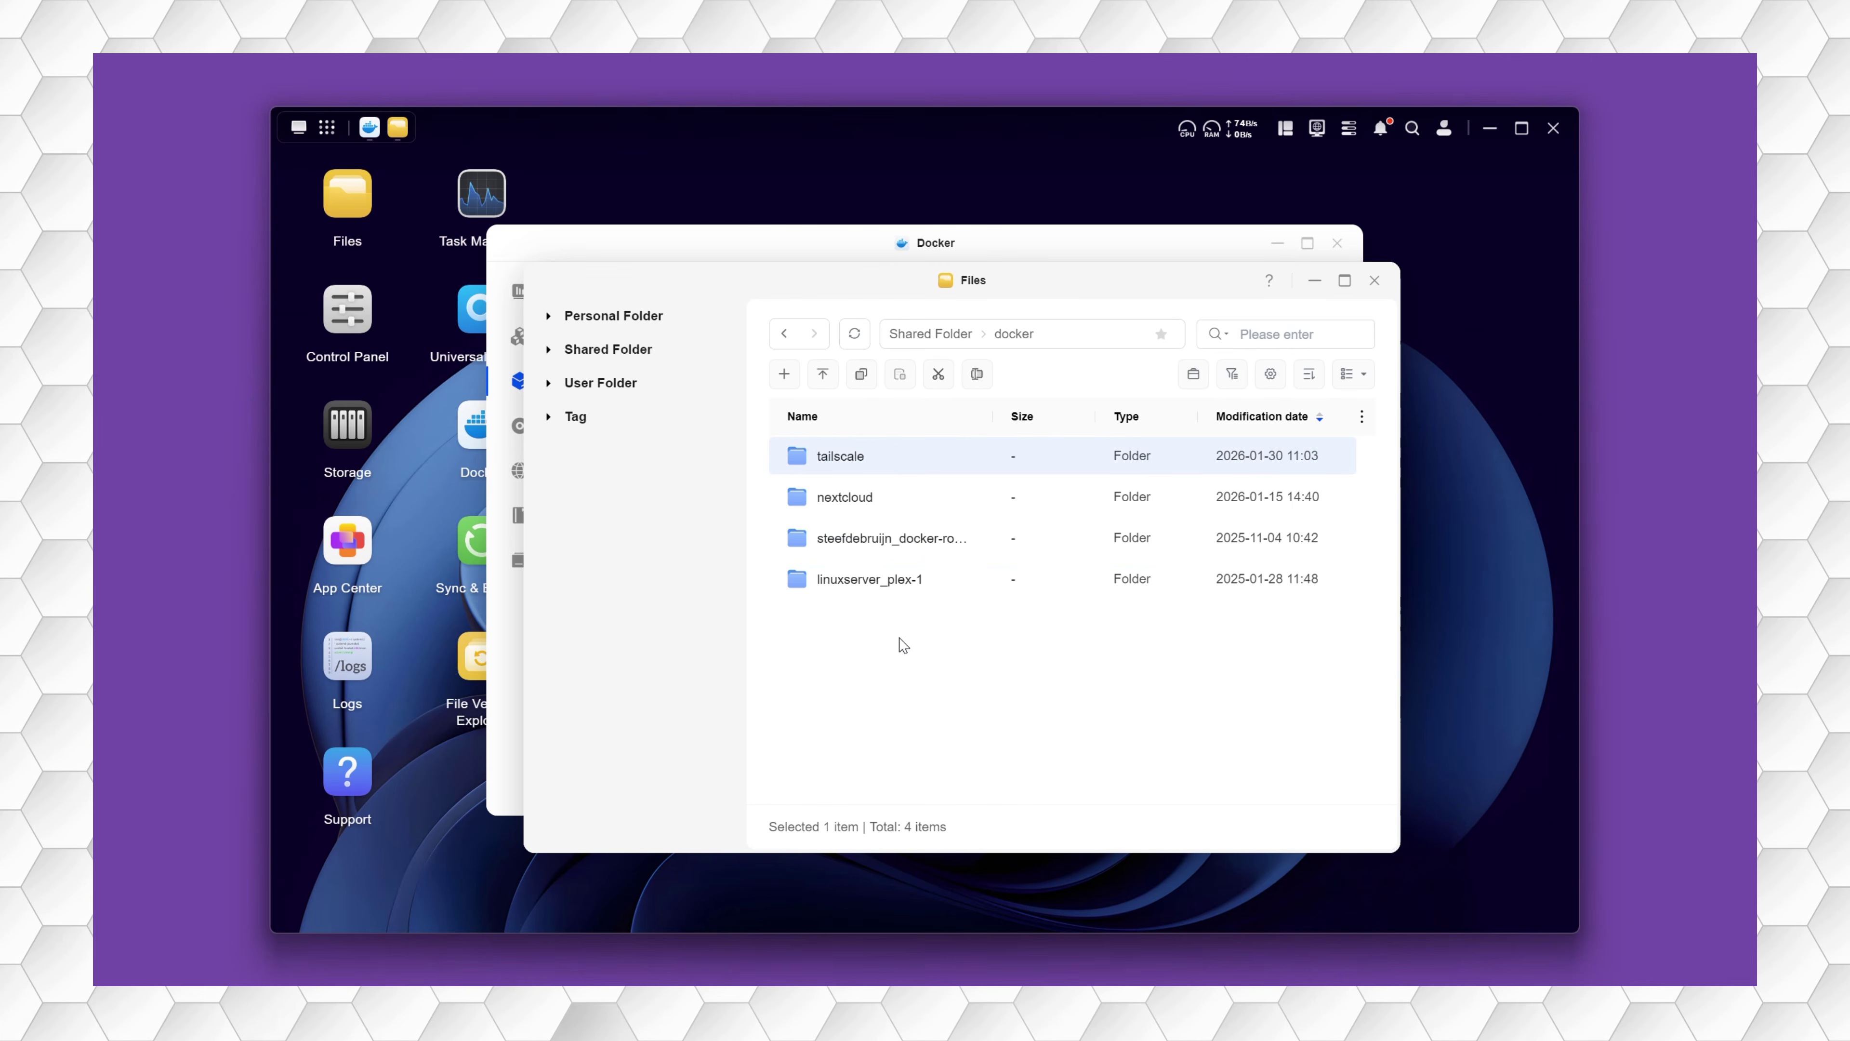
- Copy the location path of the new tailscale folder from its properties
right_click(858, 457)
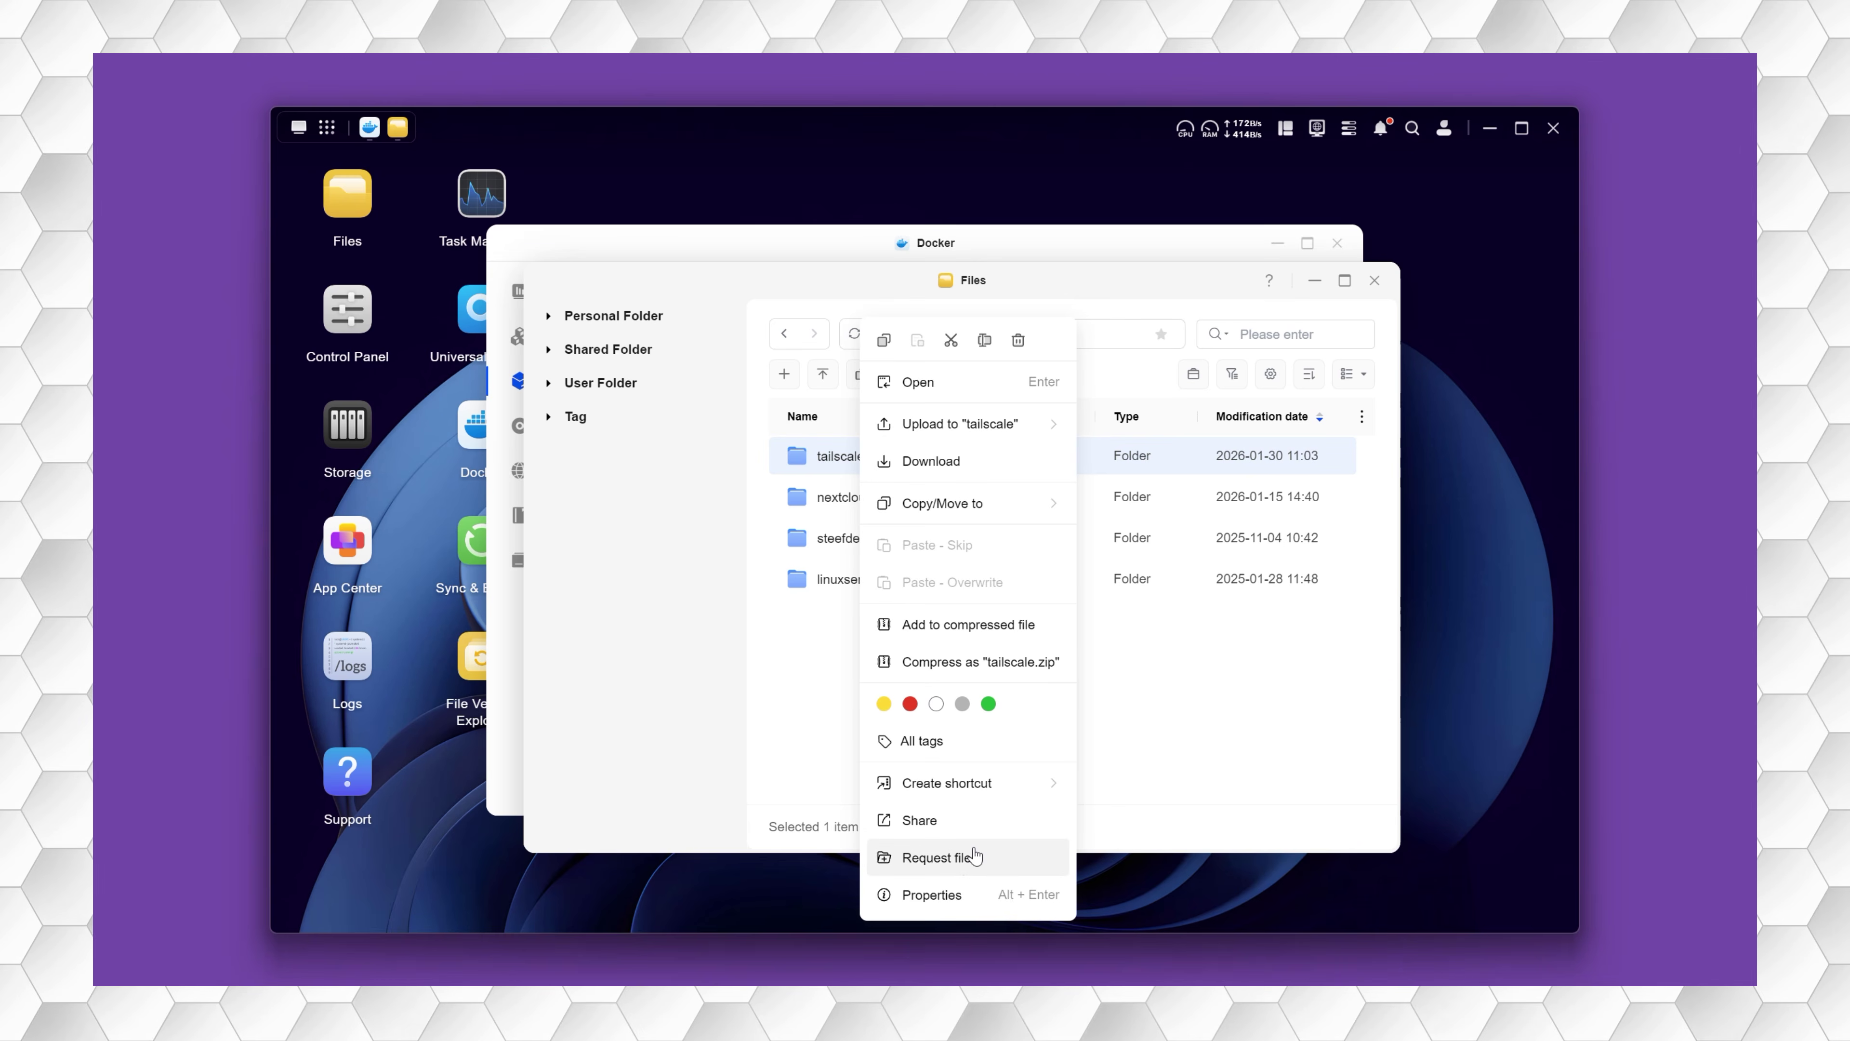
left_click(958, 890)
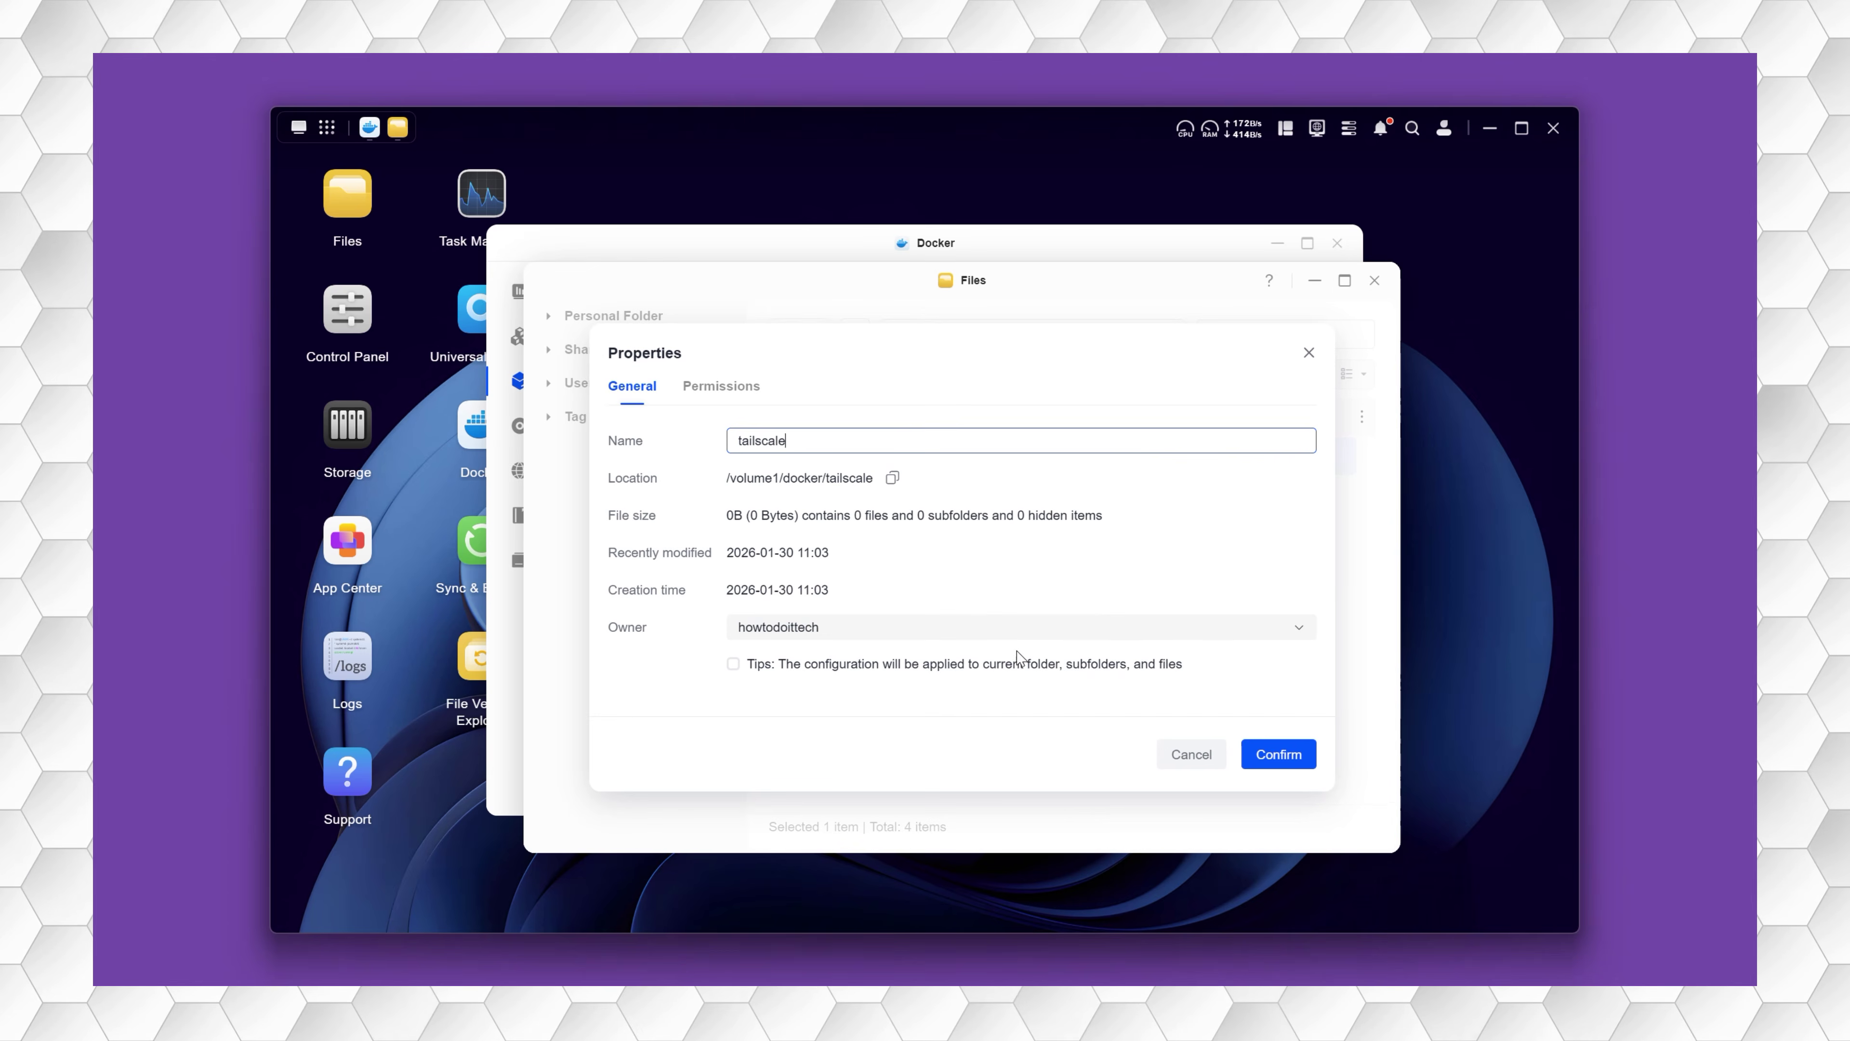
left_click(893, 479)
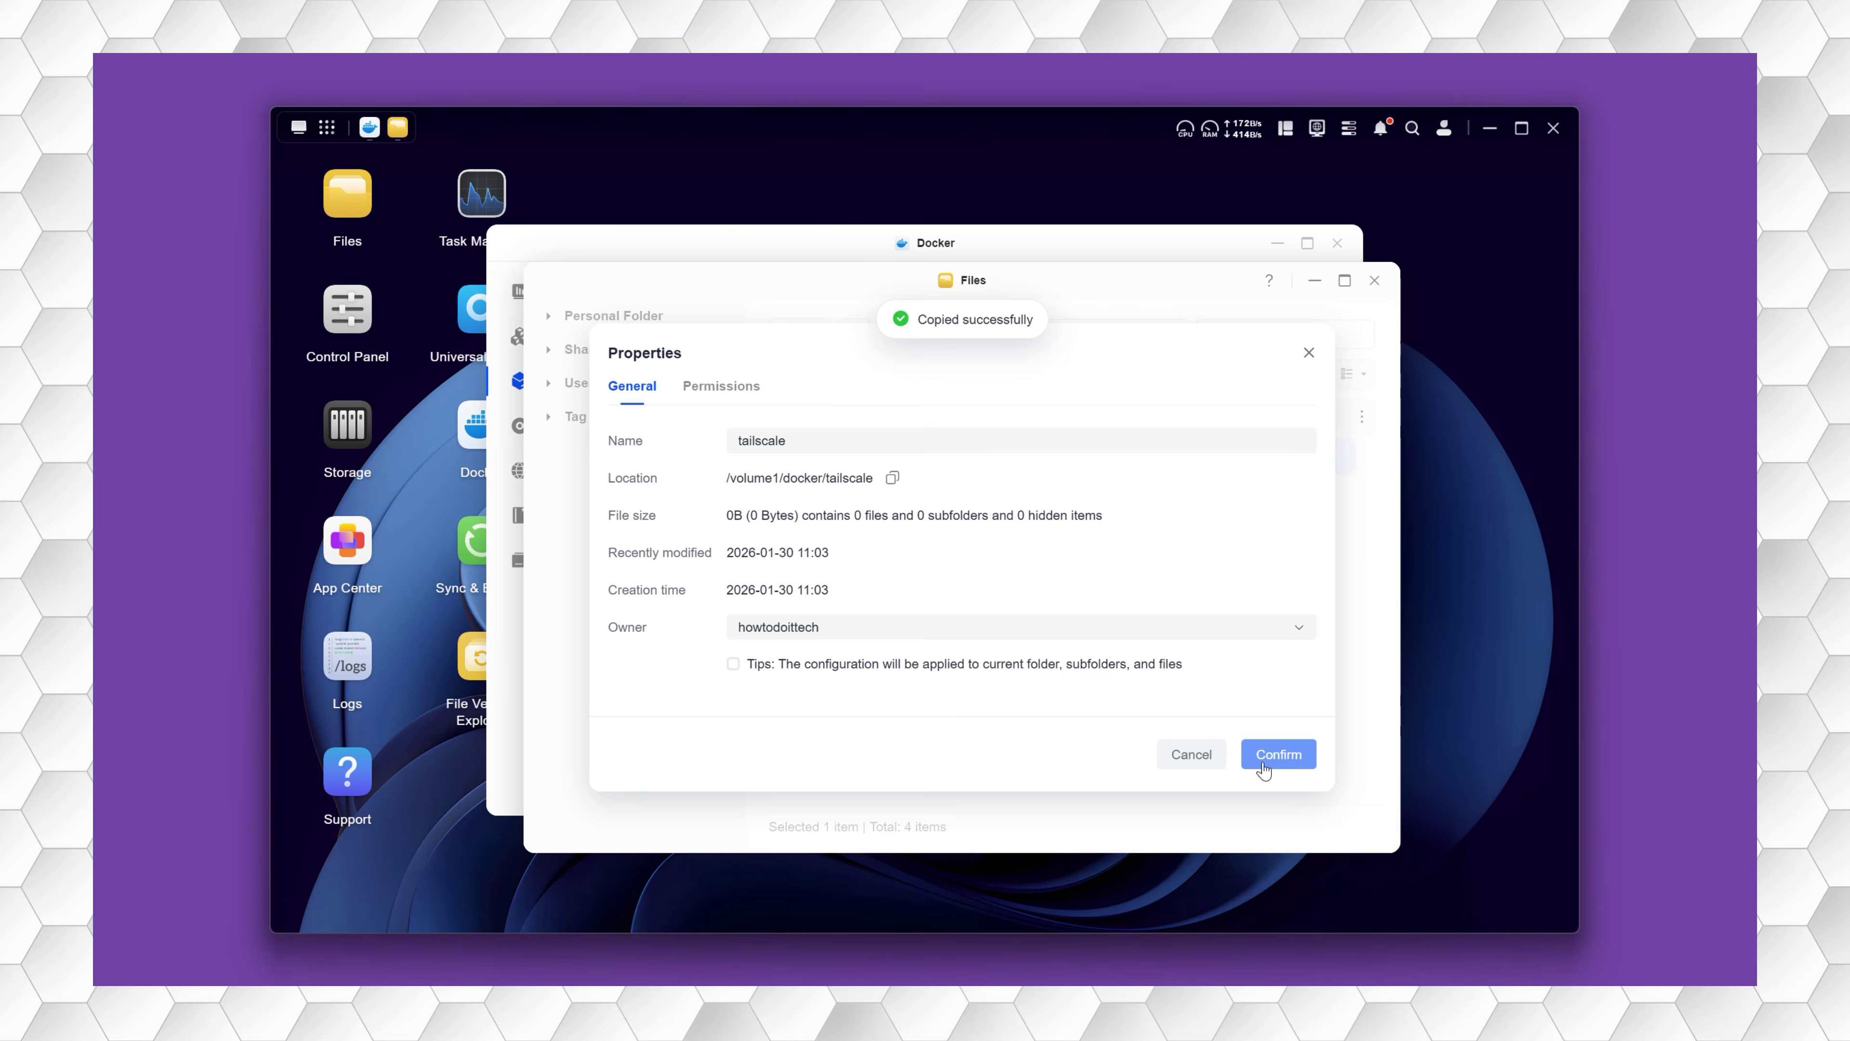
left_click(1278, 753)
- Back in the Docker app, add a volume mapping that uses the shared docker/tailscale folder as its NAS directory
left_click(1206, 256)
scroll(1194, 401, "down", 10)
scroll(1195, 402, "down", 2)
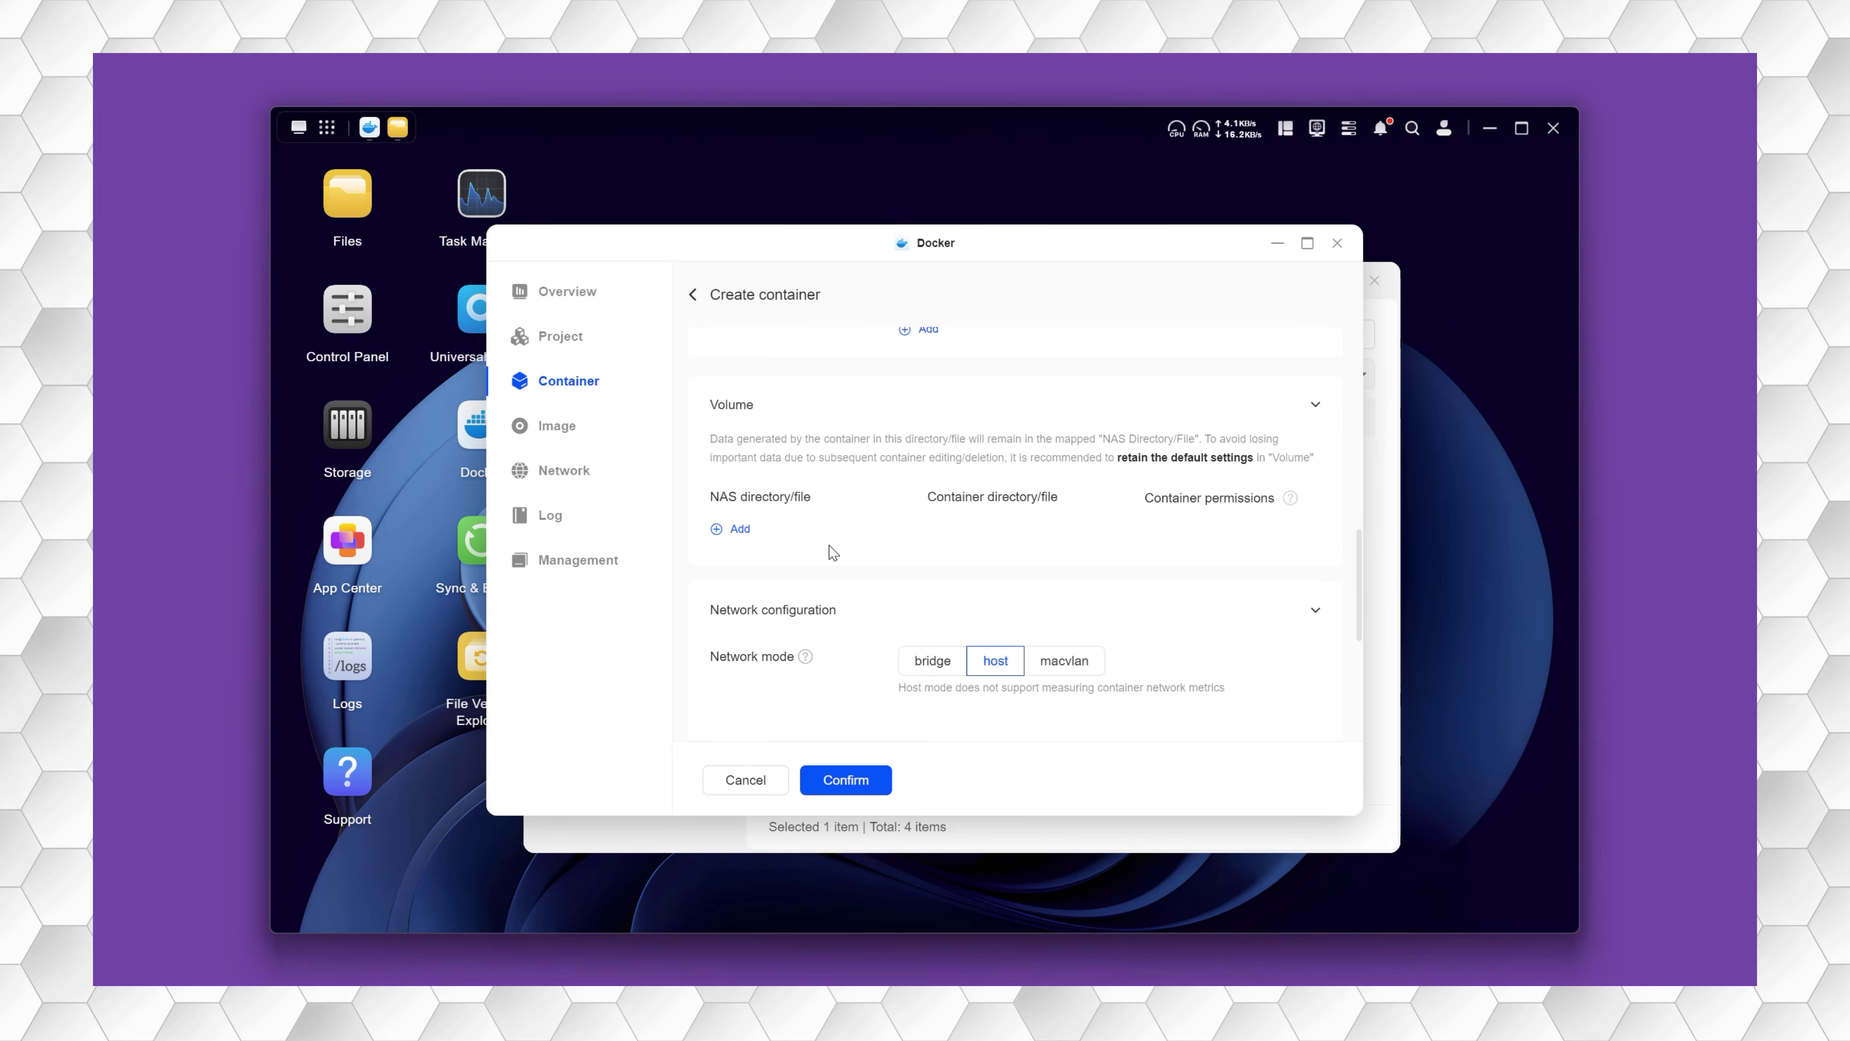
left_click(721, 531)
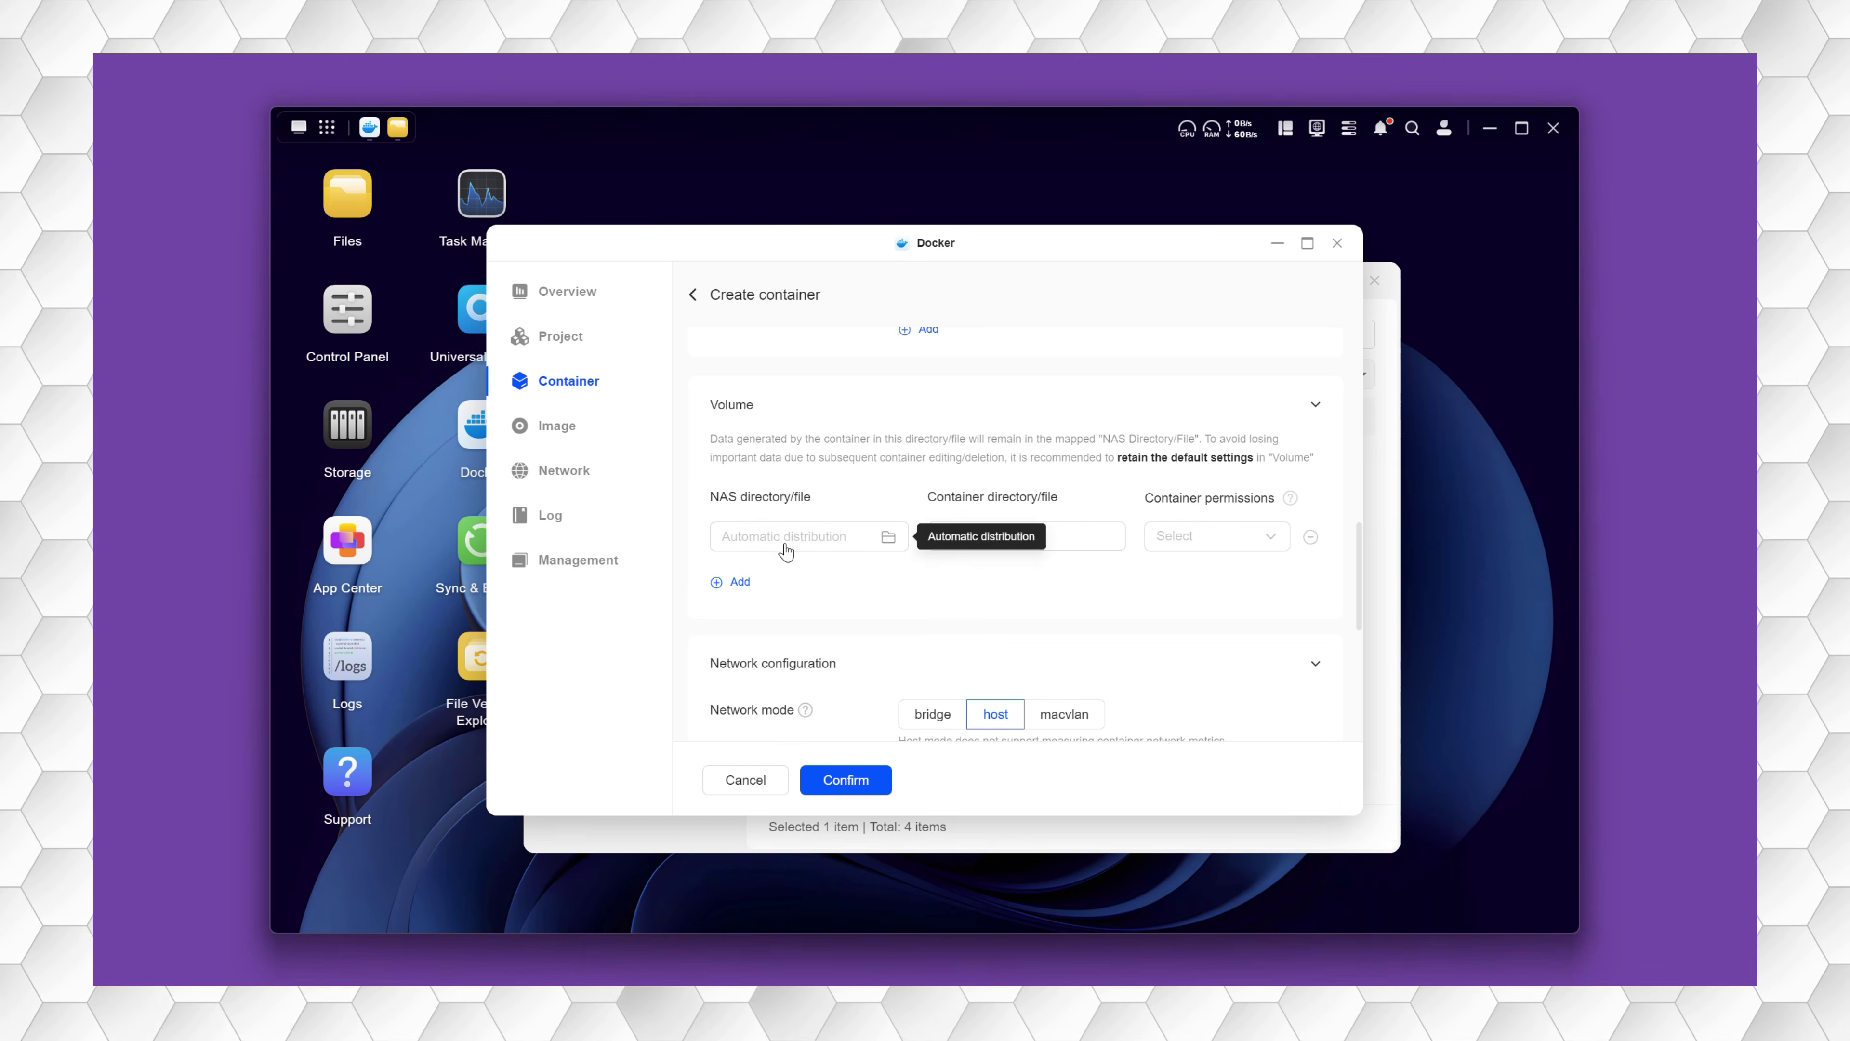
left_click(884, 543)
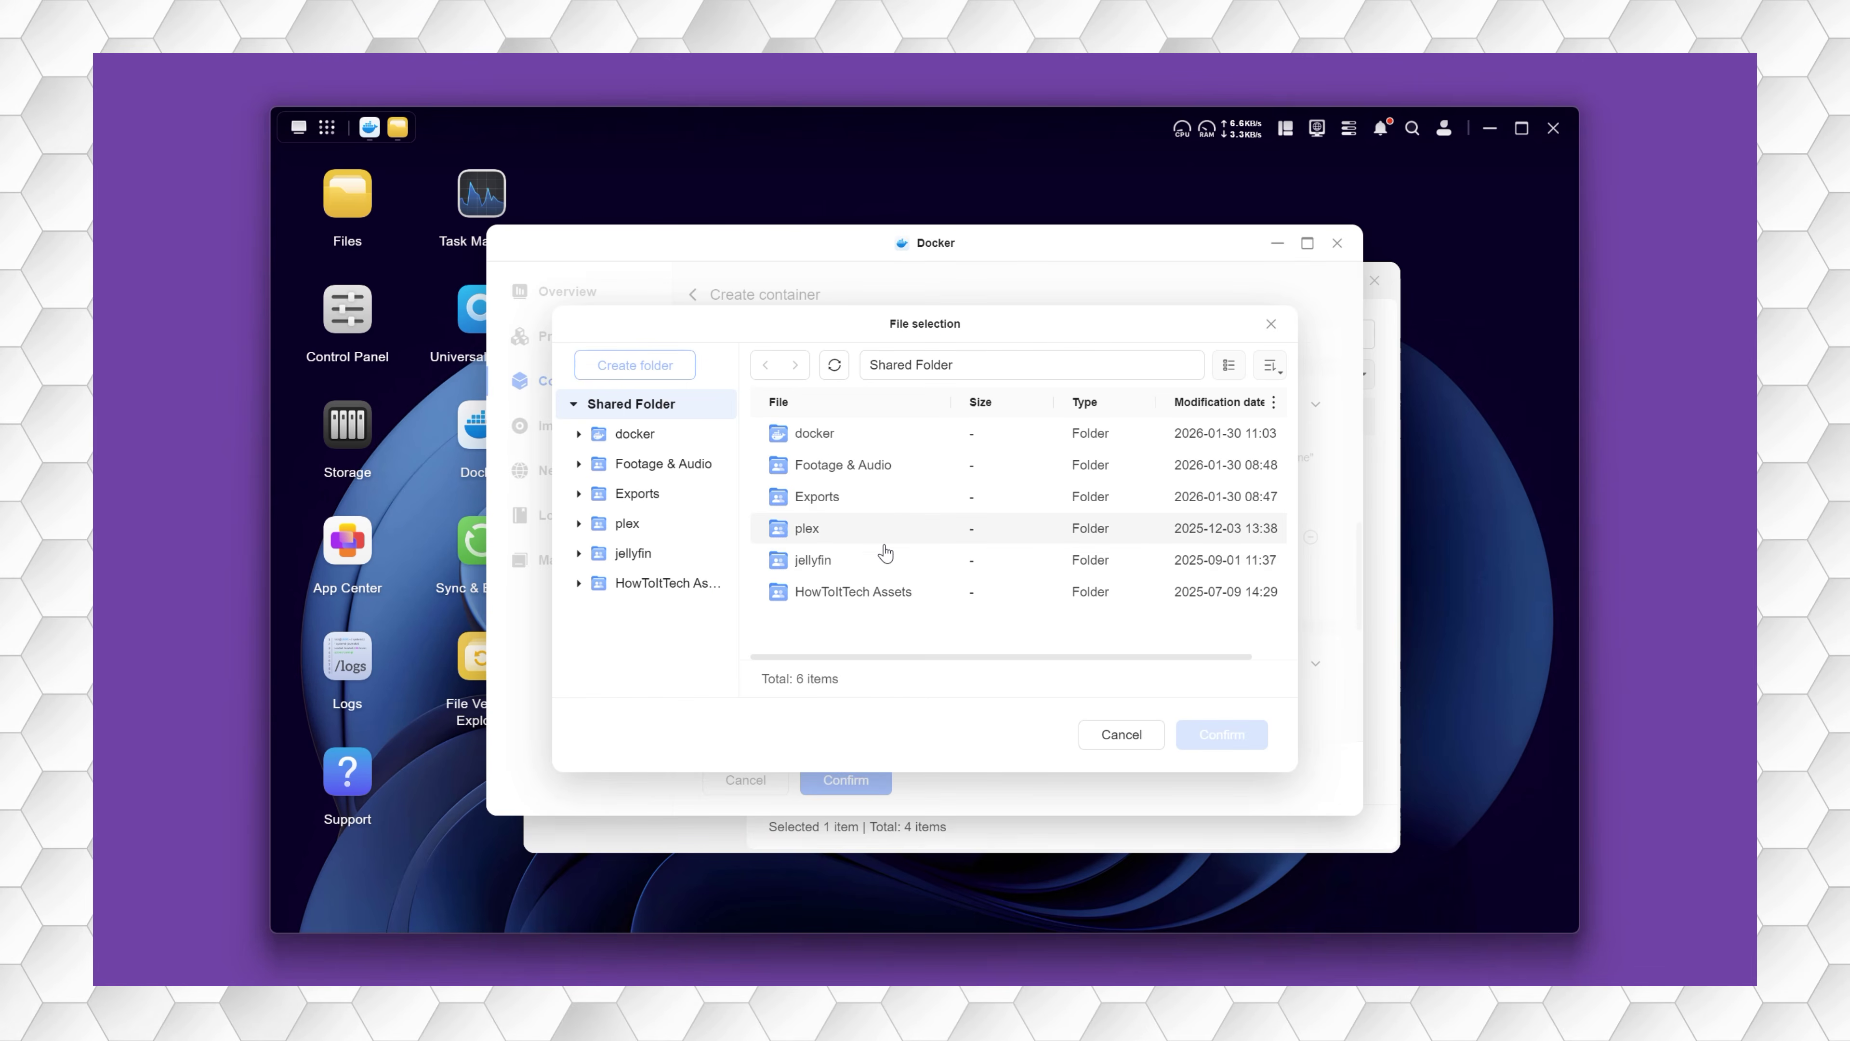
double_click(812, 436)
left_click(867, 443)
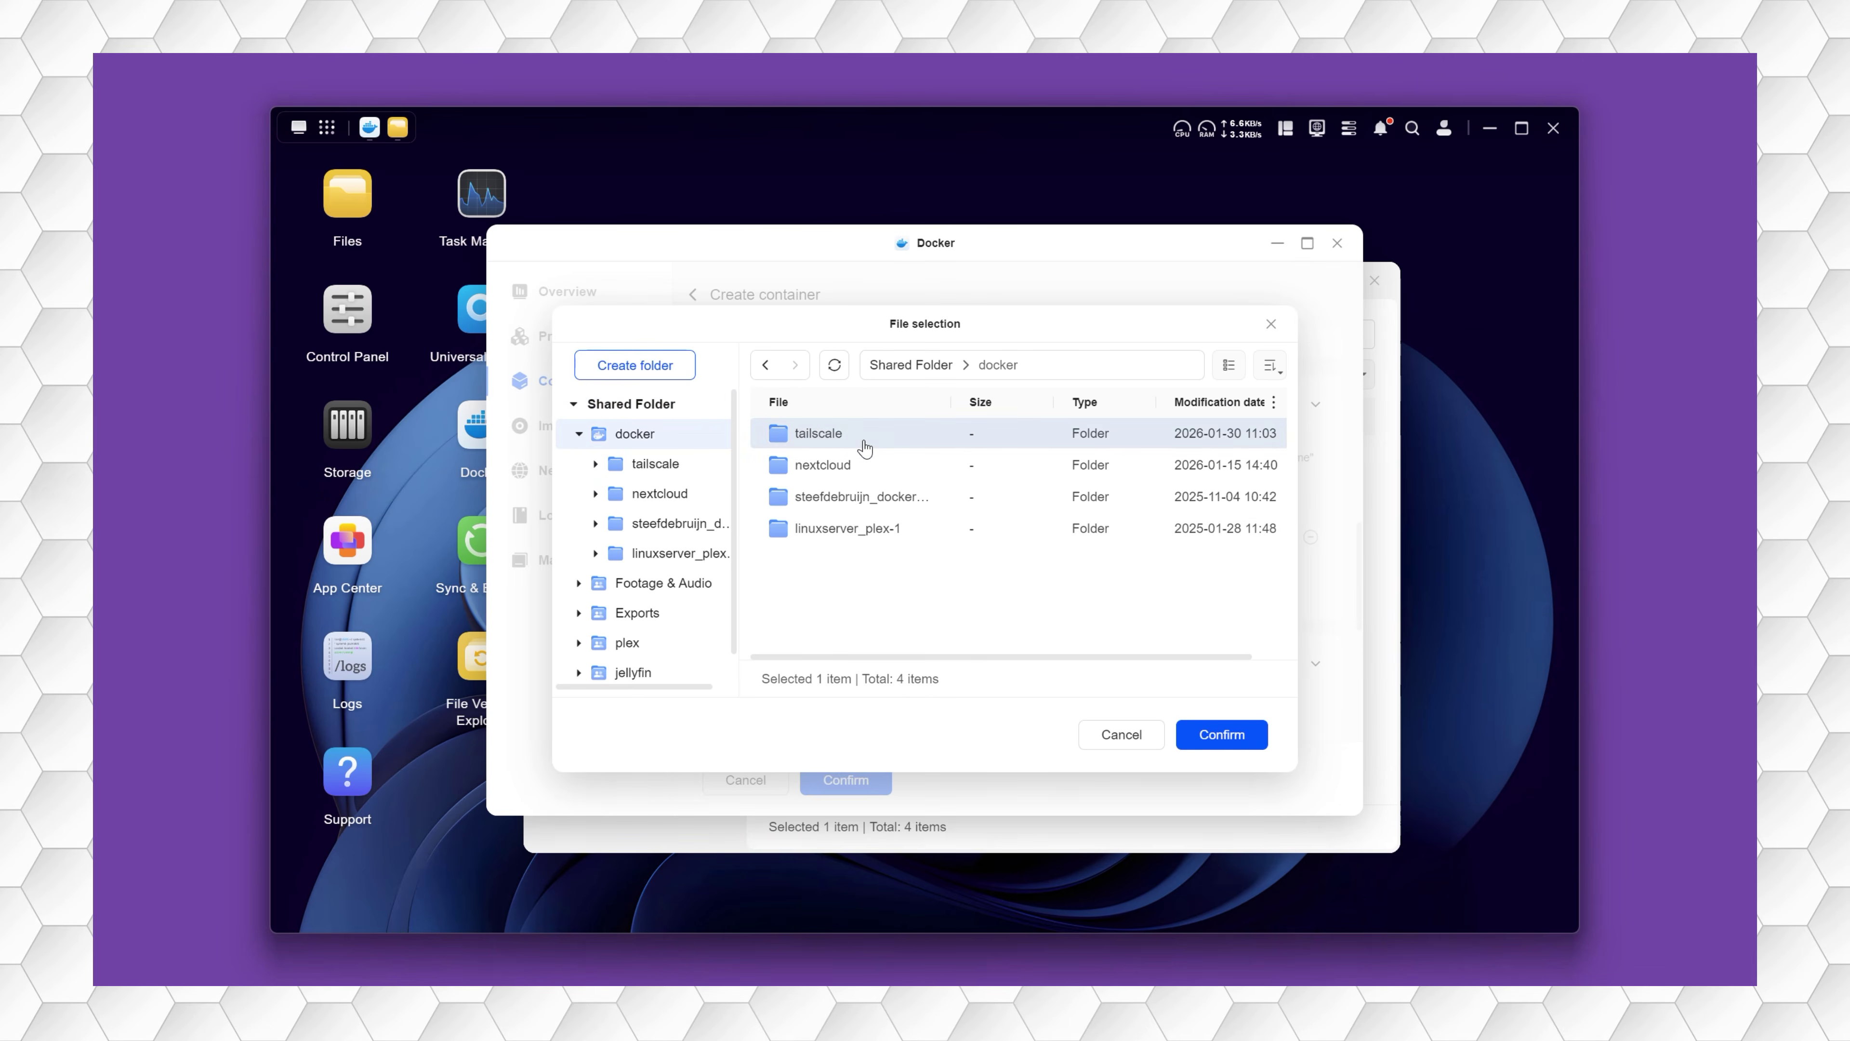
left_click(1188, 732)
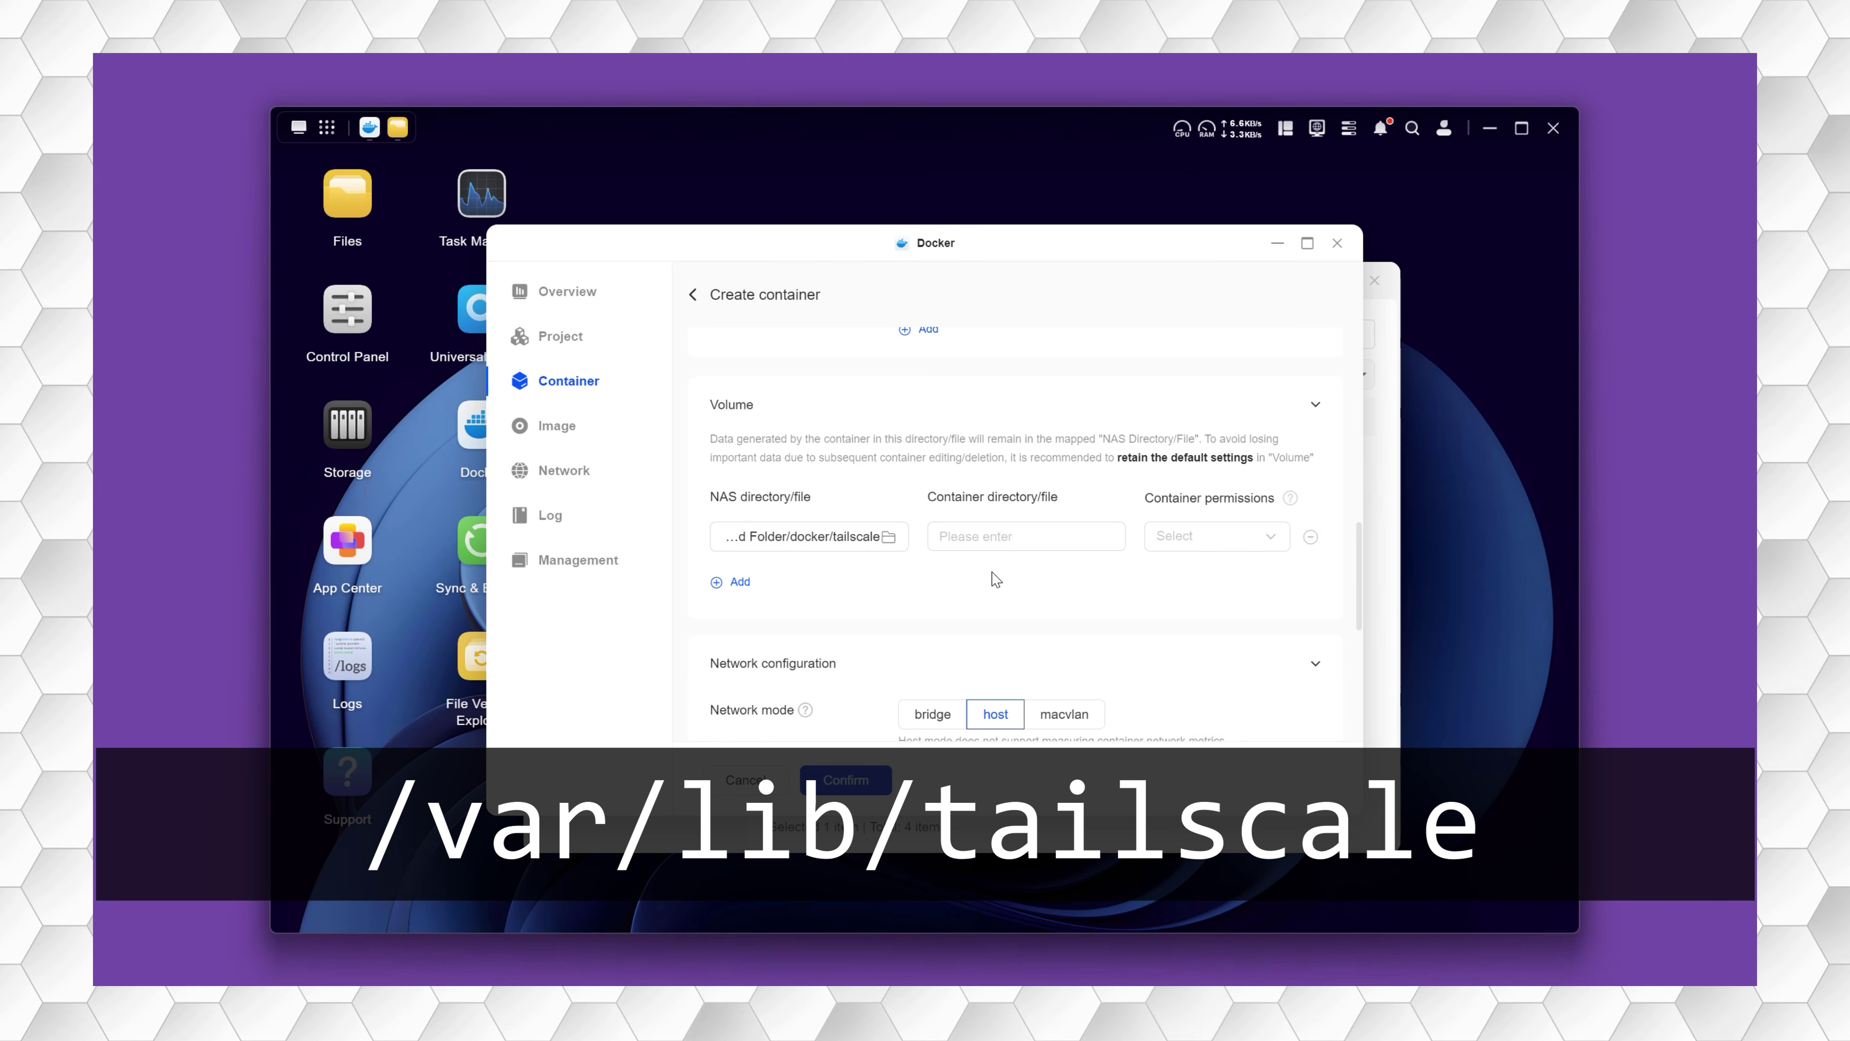
- Map the volume to the container directory /var/lib/tailscale with Read/Write permissions
left_click(1011, 537)
key("ctrl+v")
scroll(1011, 539, "down", 1)
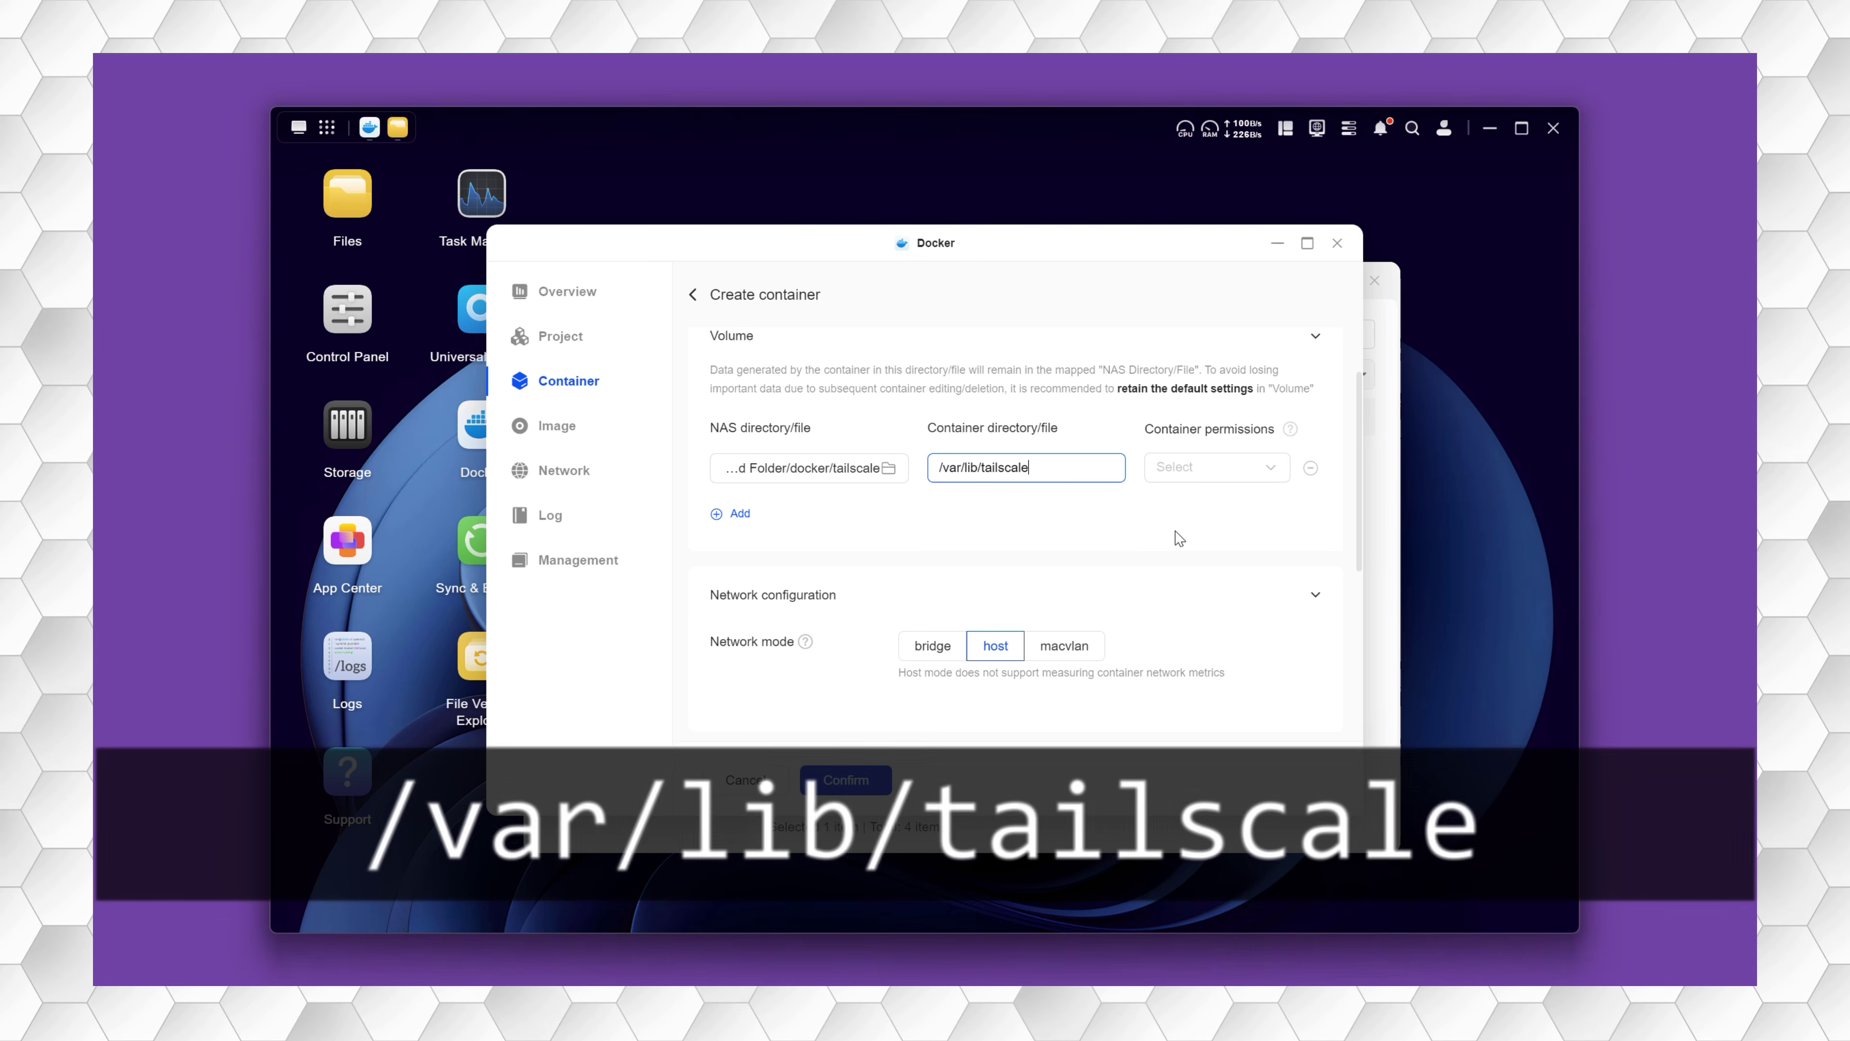
left_click(1271, 467)
left_click(1249, 514)
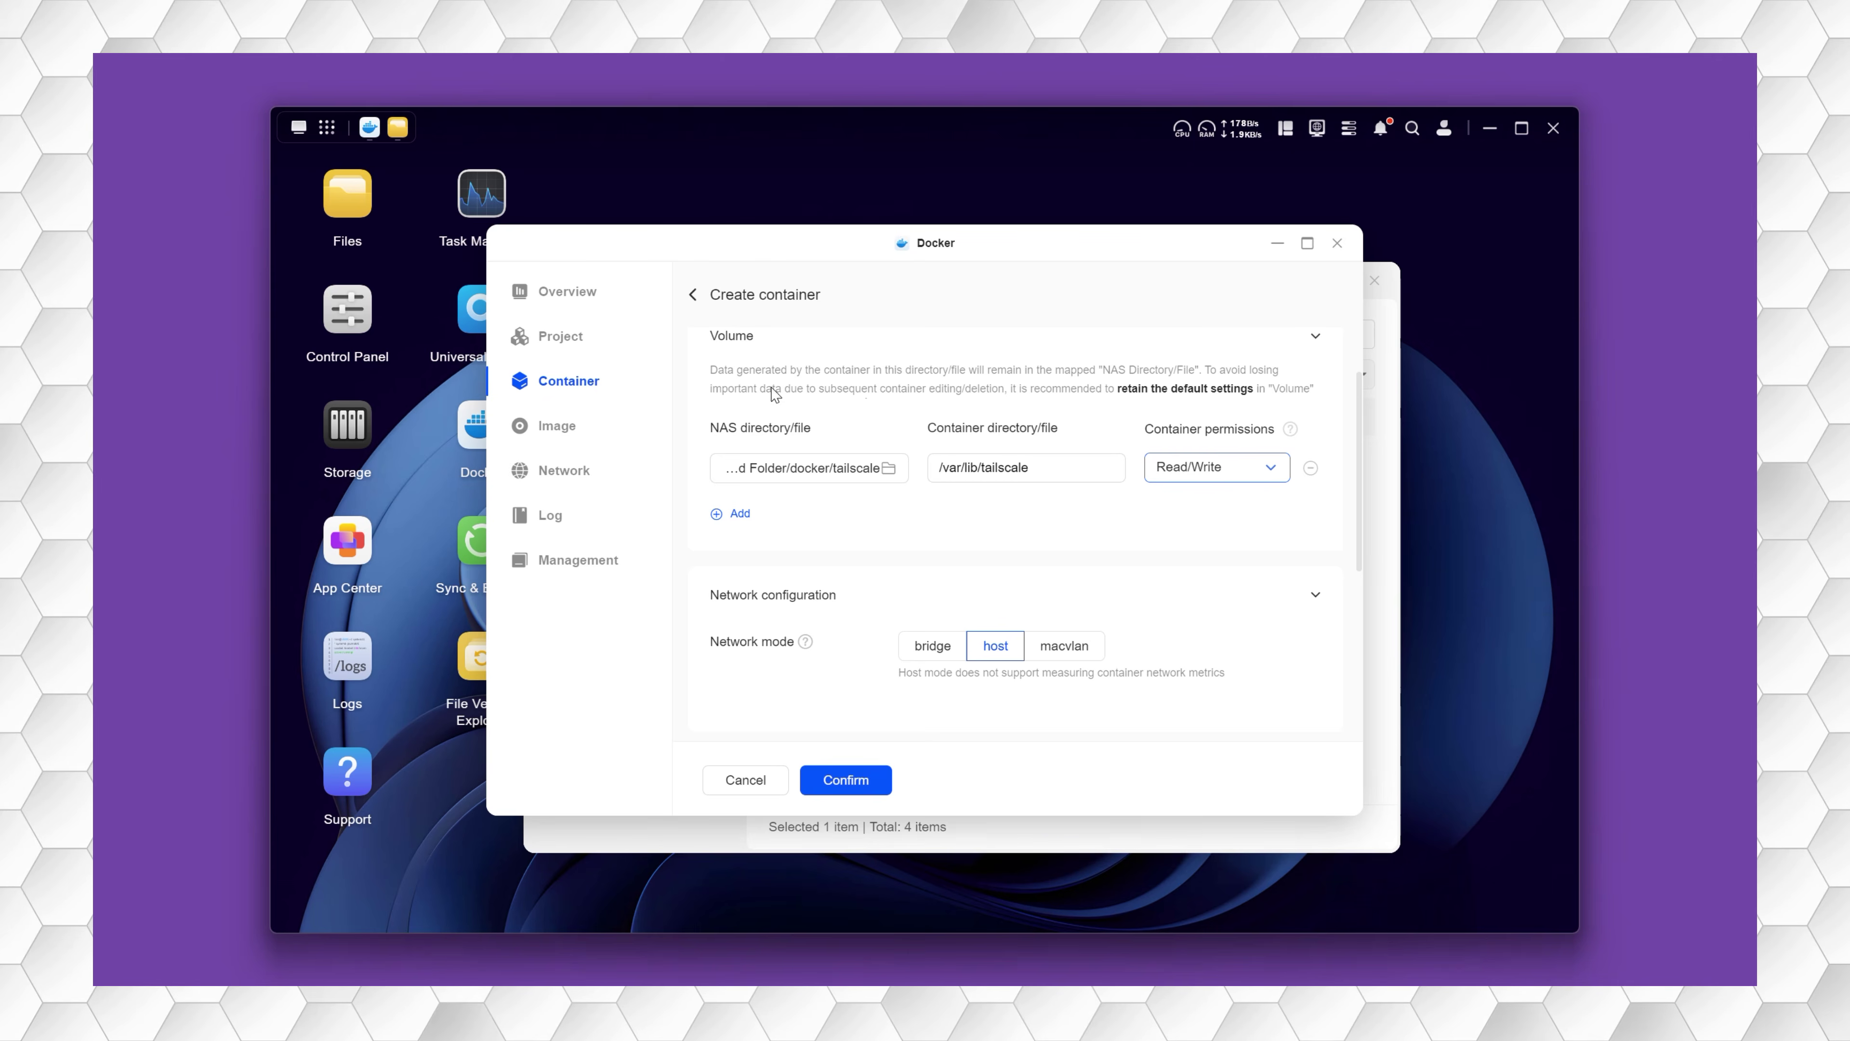
- Collapse the Volume, Network configuration and Others sections of the container form
left_click(1314, 340)
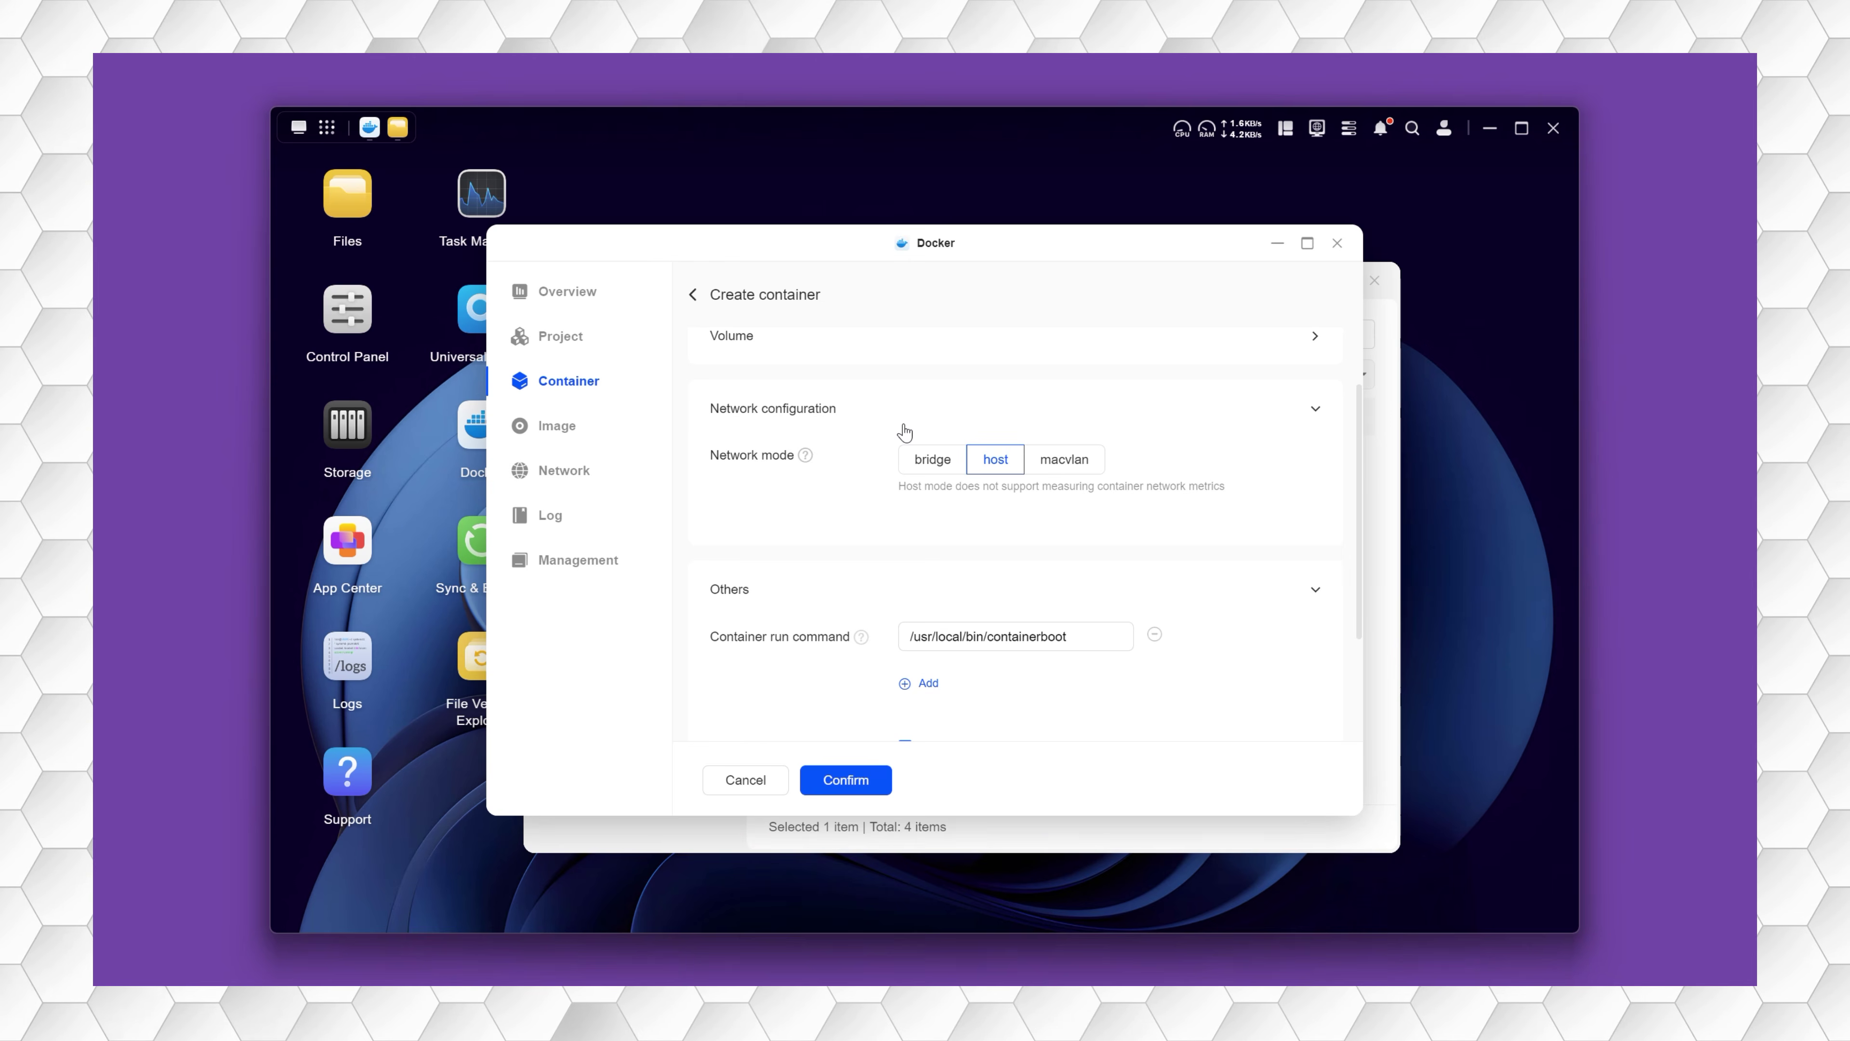
left_click(1315, 408)
scroll(1287, 481, "down", 1)
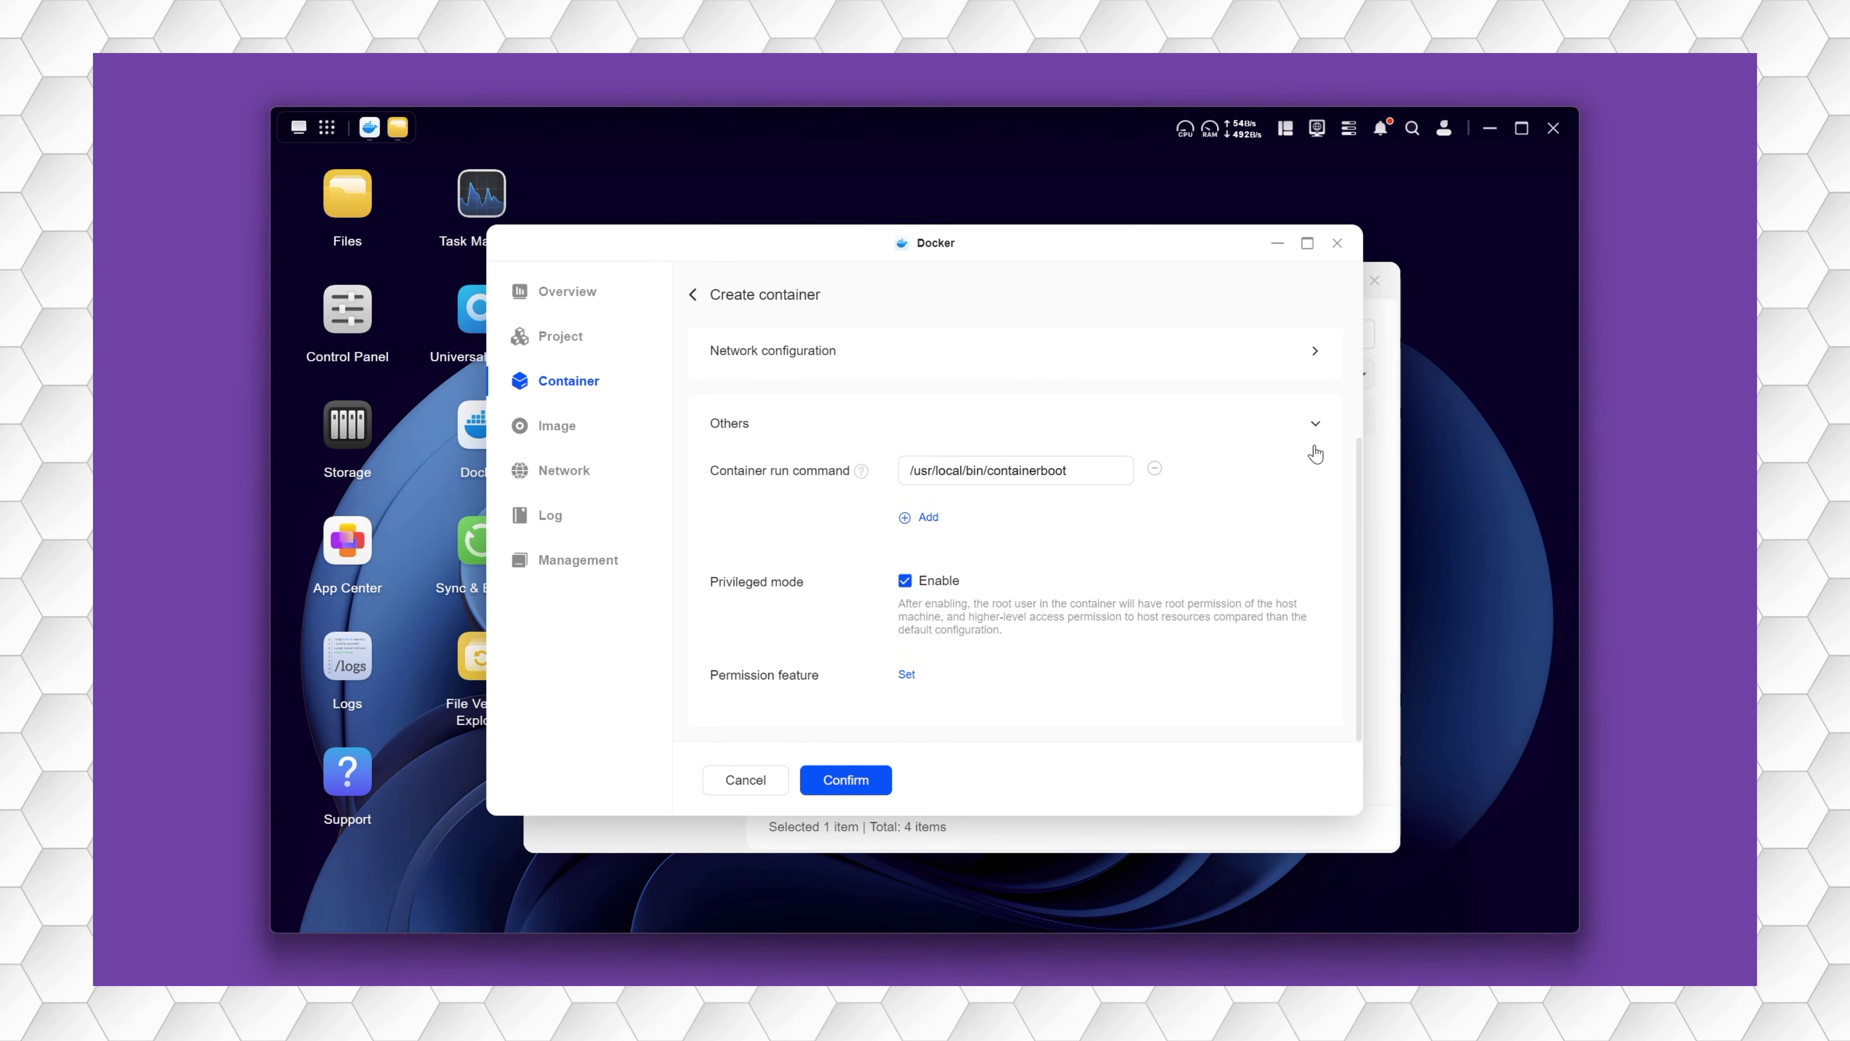
left_click(1315, 426)
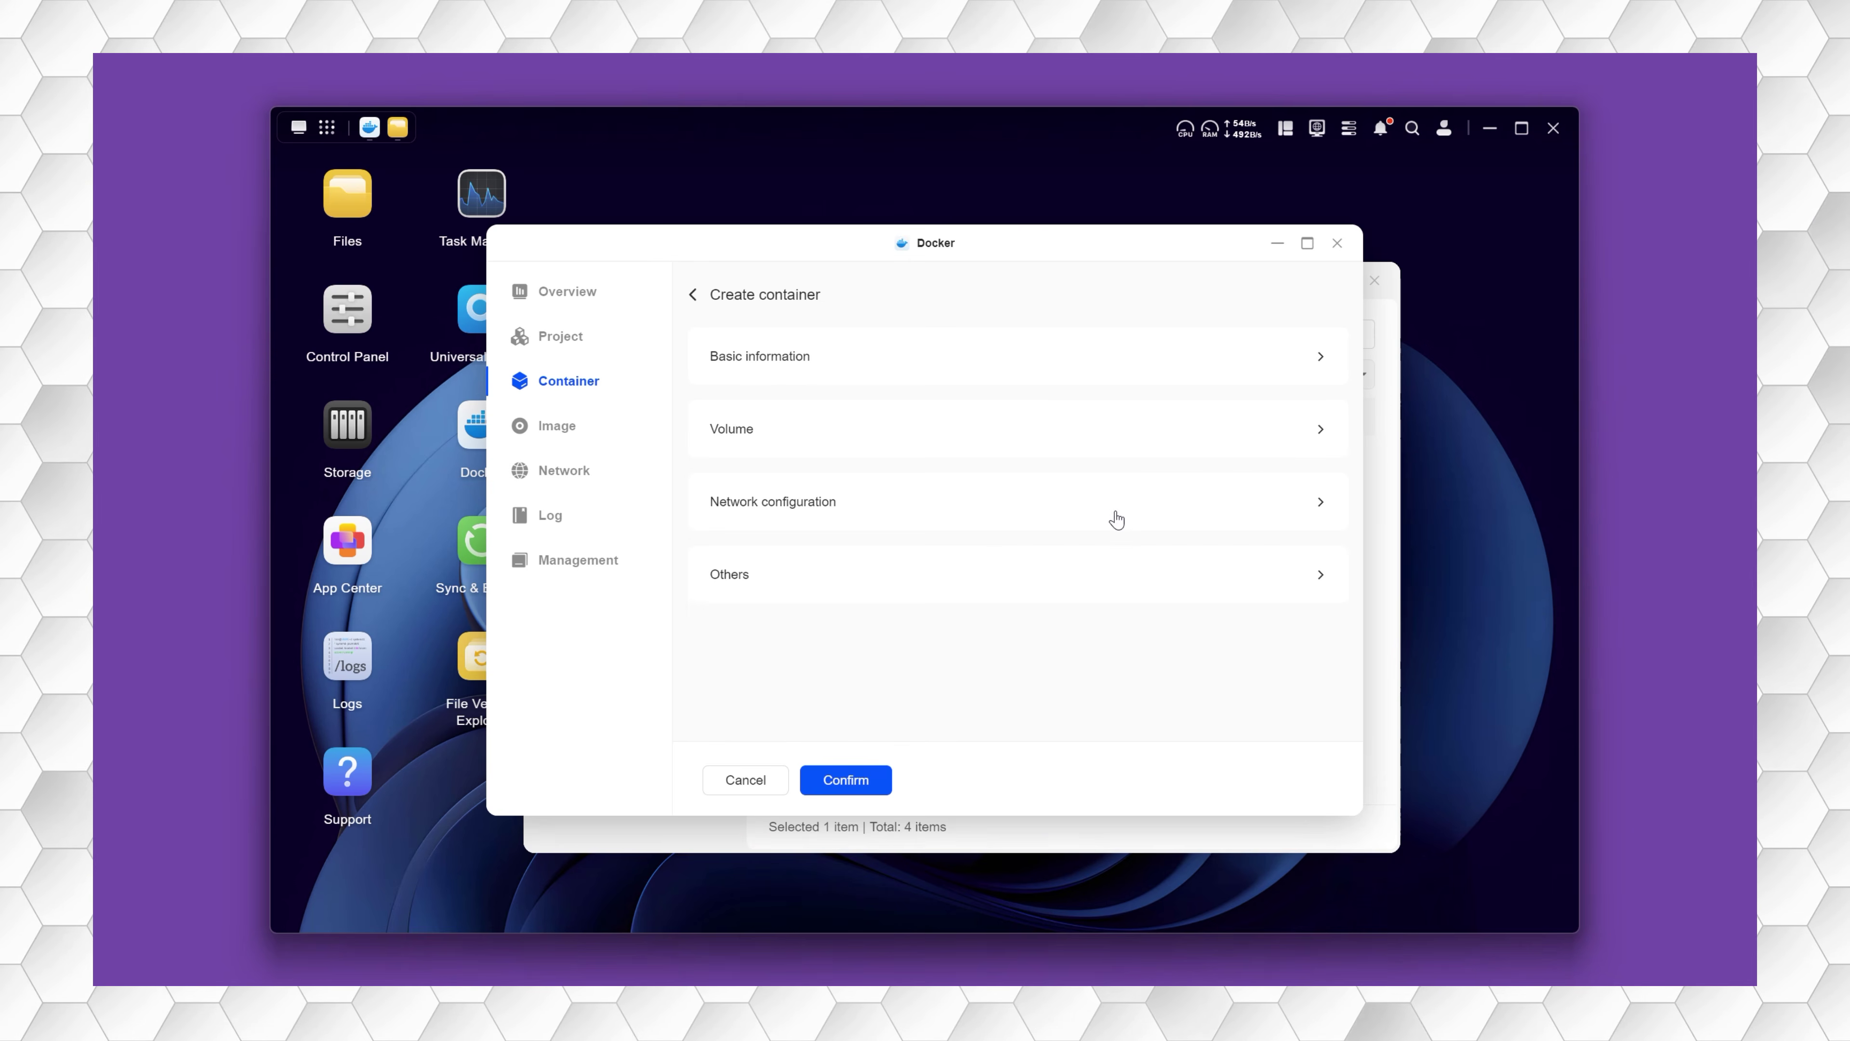
- Add a new environment variable named TS_AUTHKEY in the container's basic information
left_click(1057, 376)
scroll(821, 560, "down", 5)
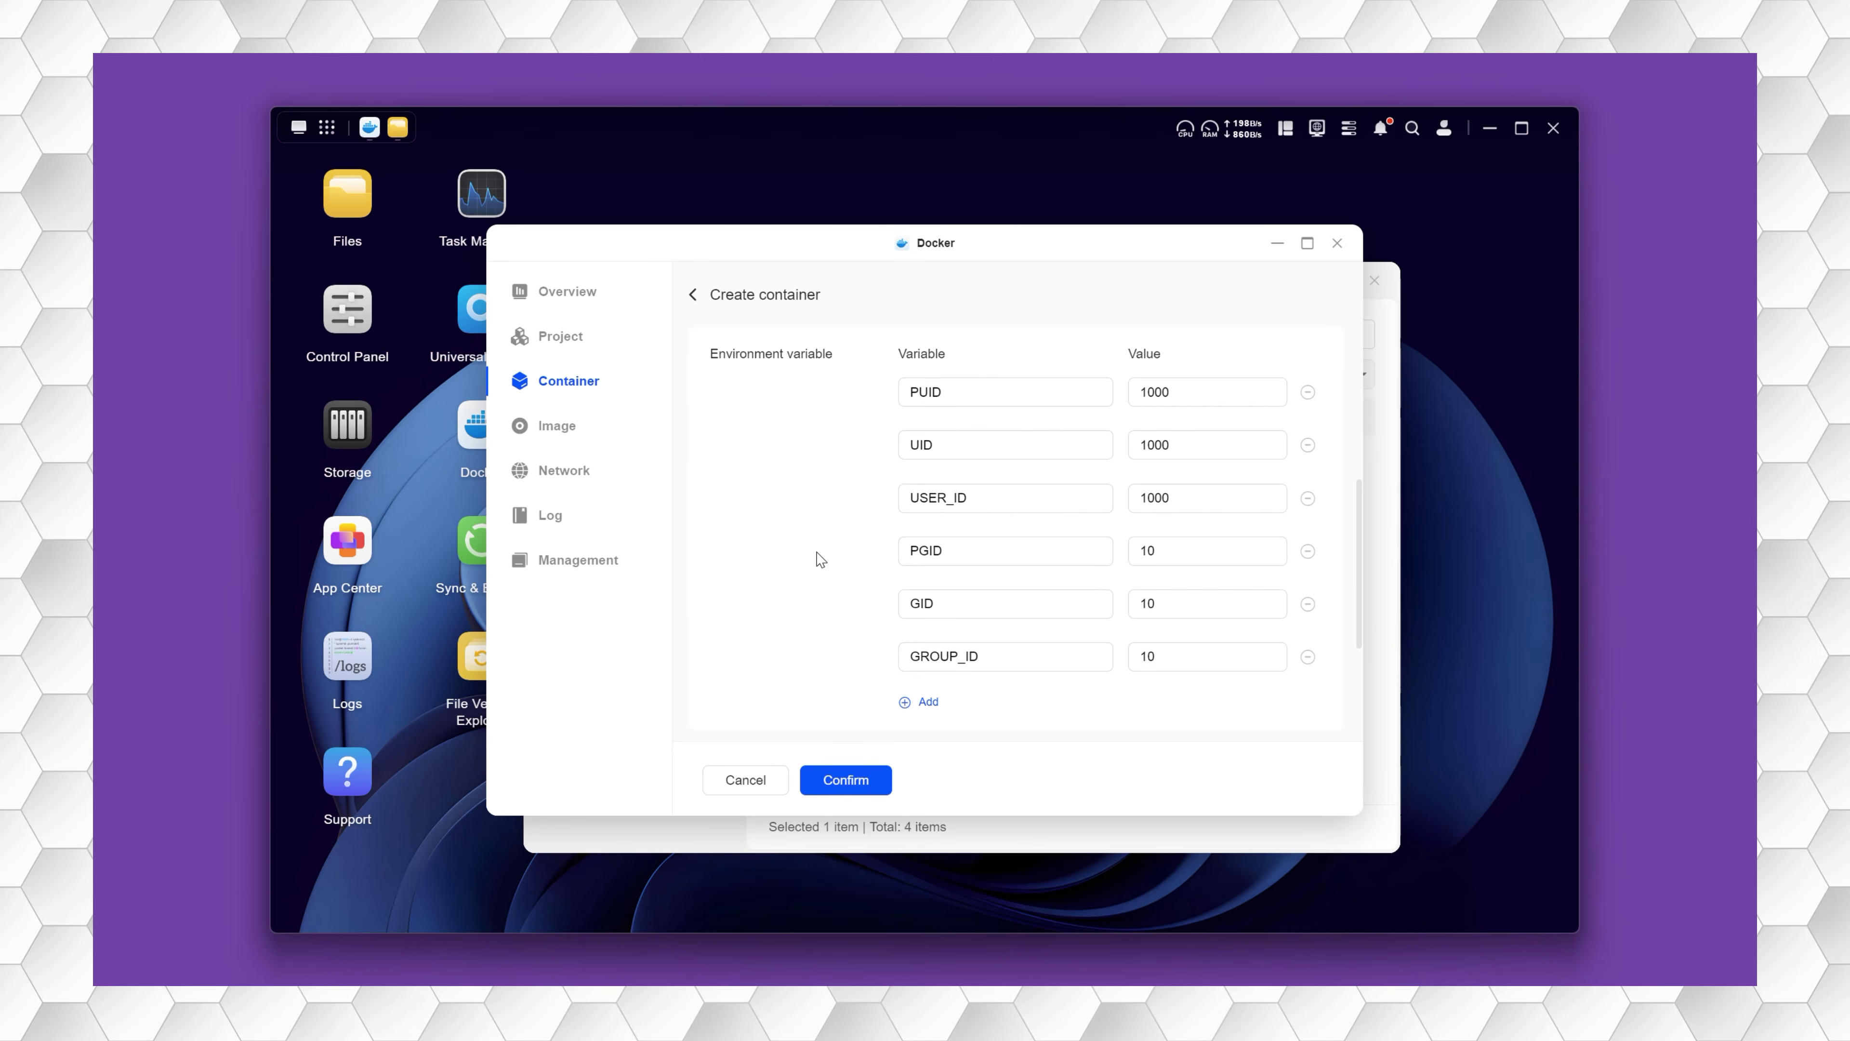
left_click(926, 703)
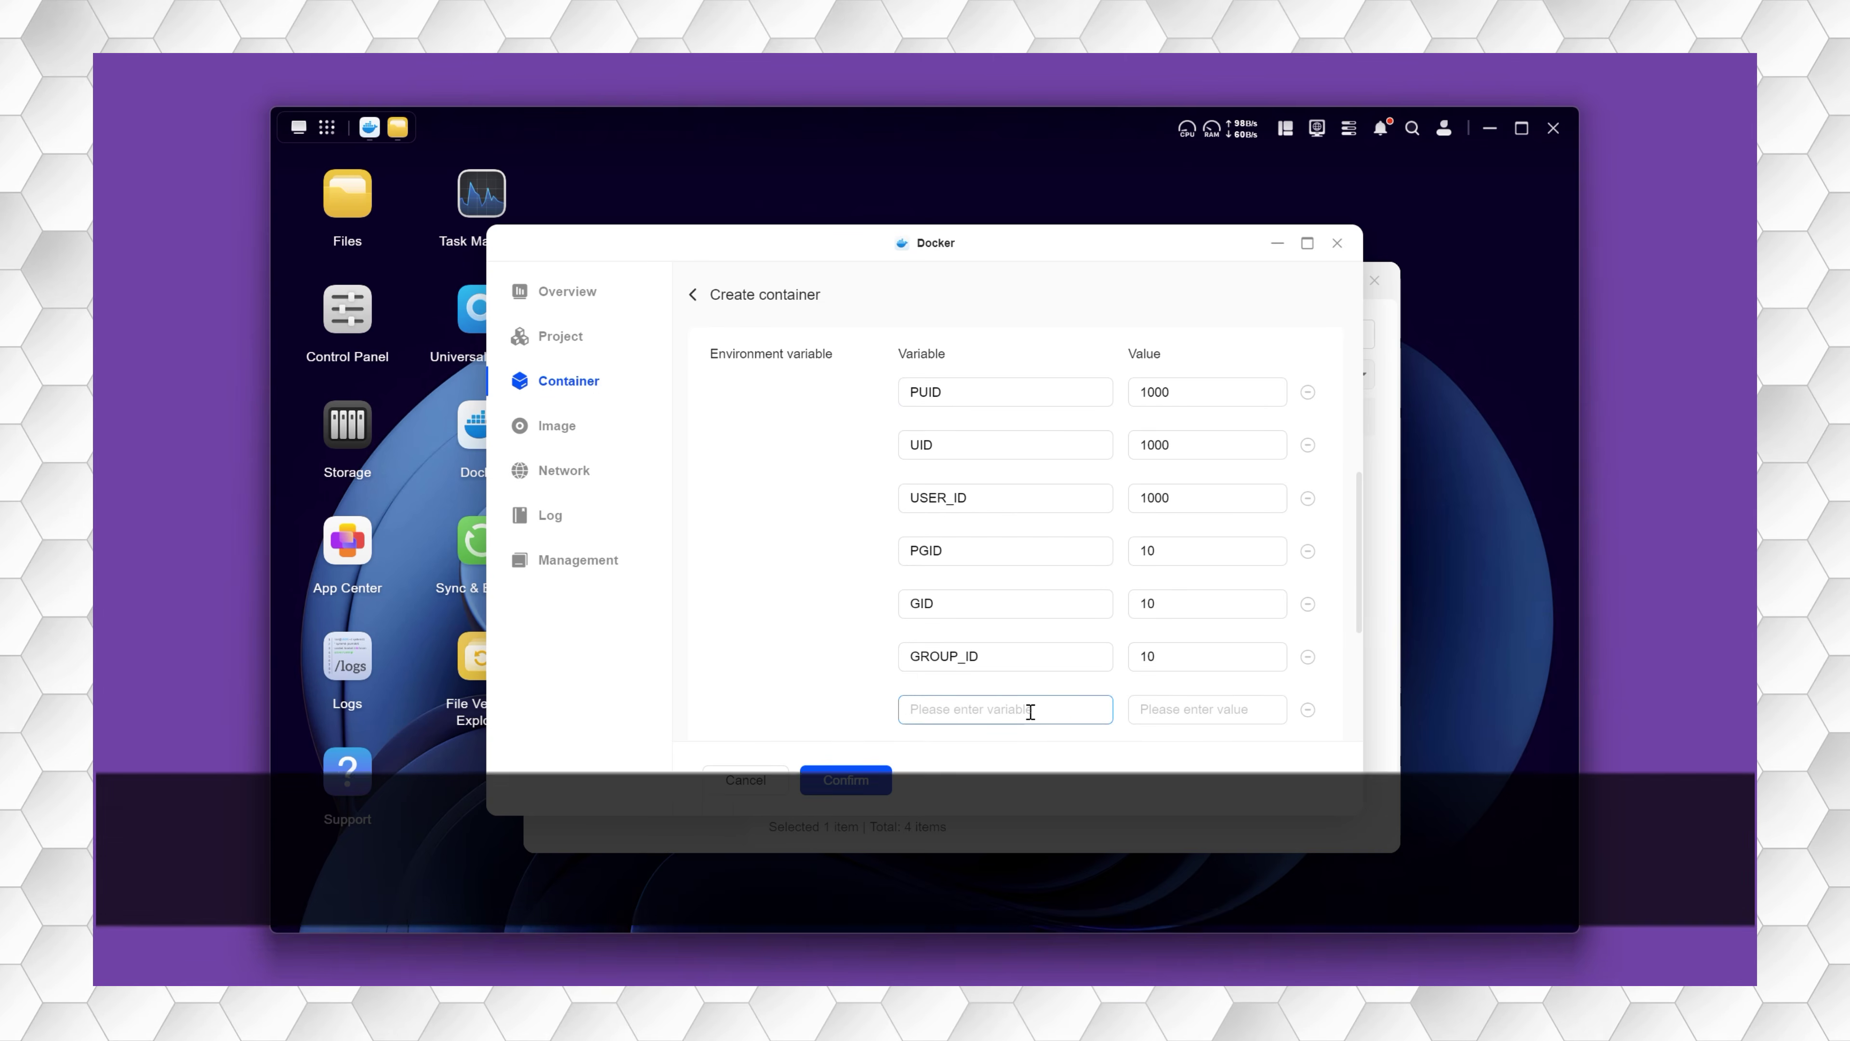
type("YU")
key("BackSpace")
key("BackSpace")
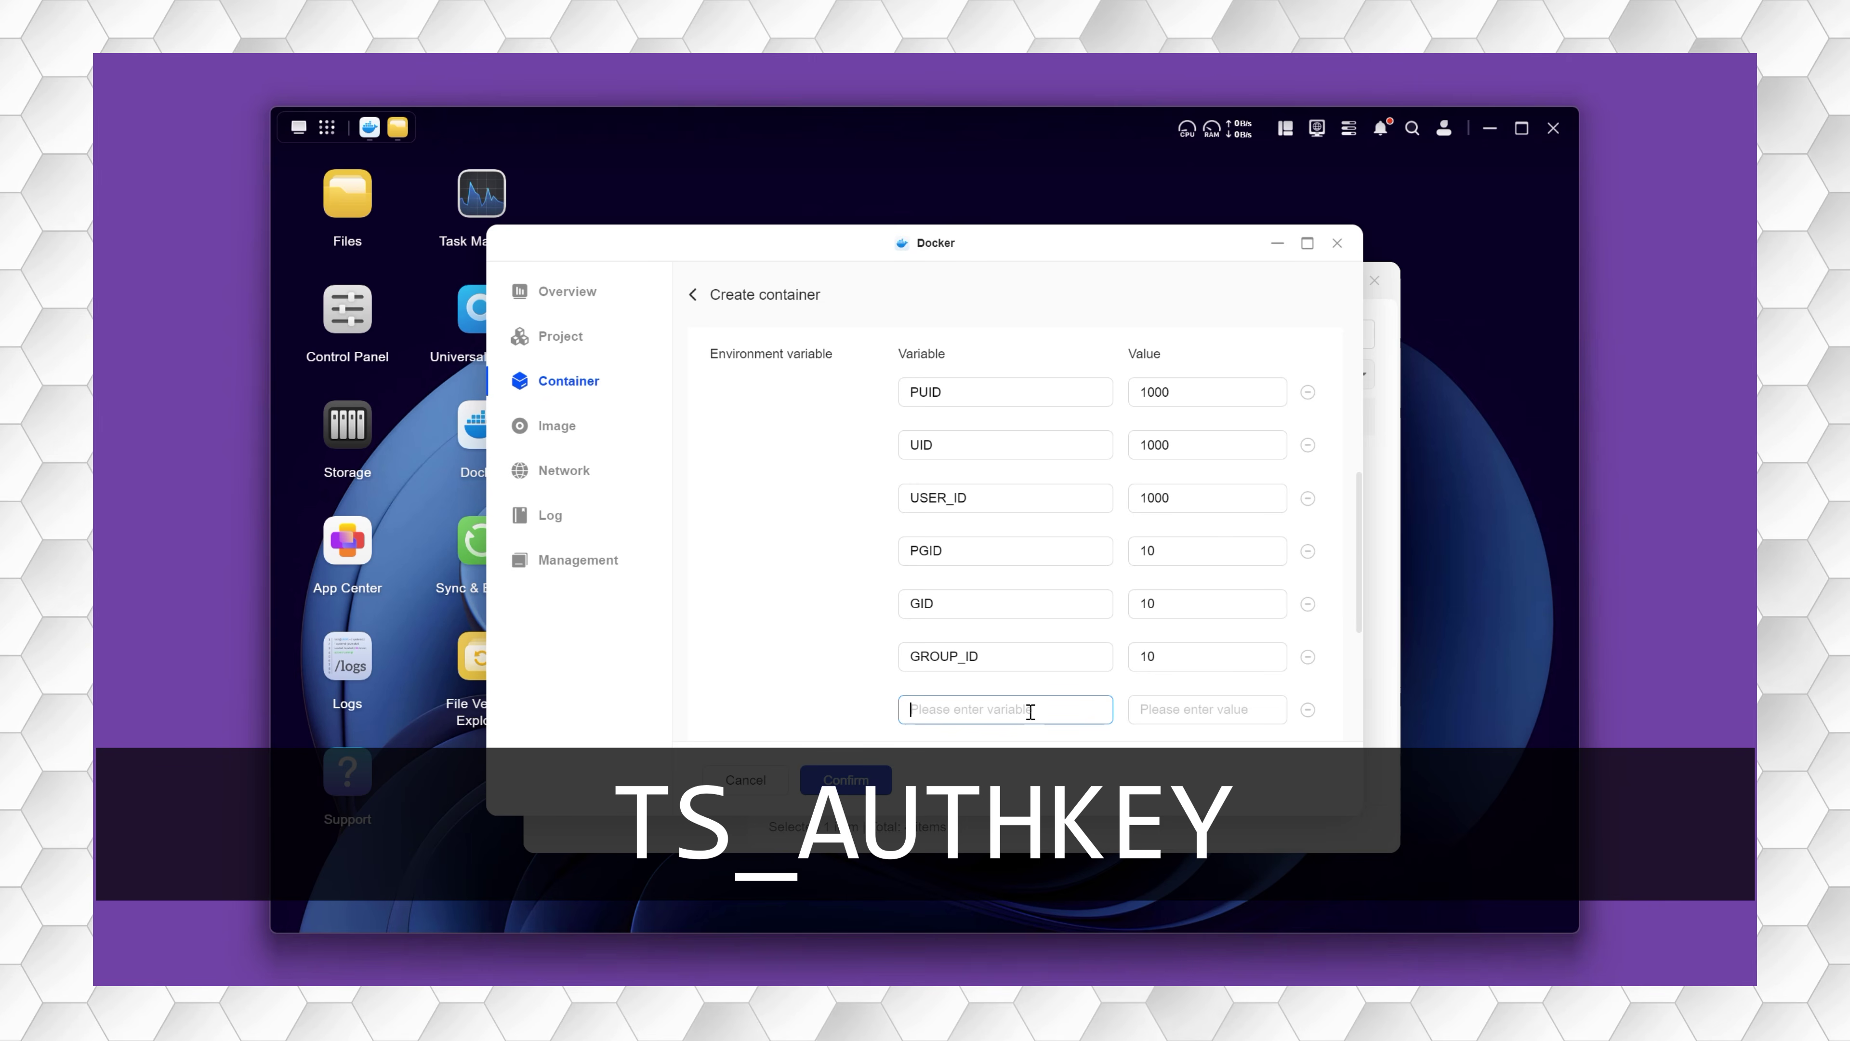
type("Y")
key("BackSpace")
type("TS")
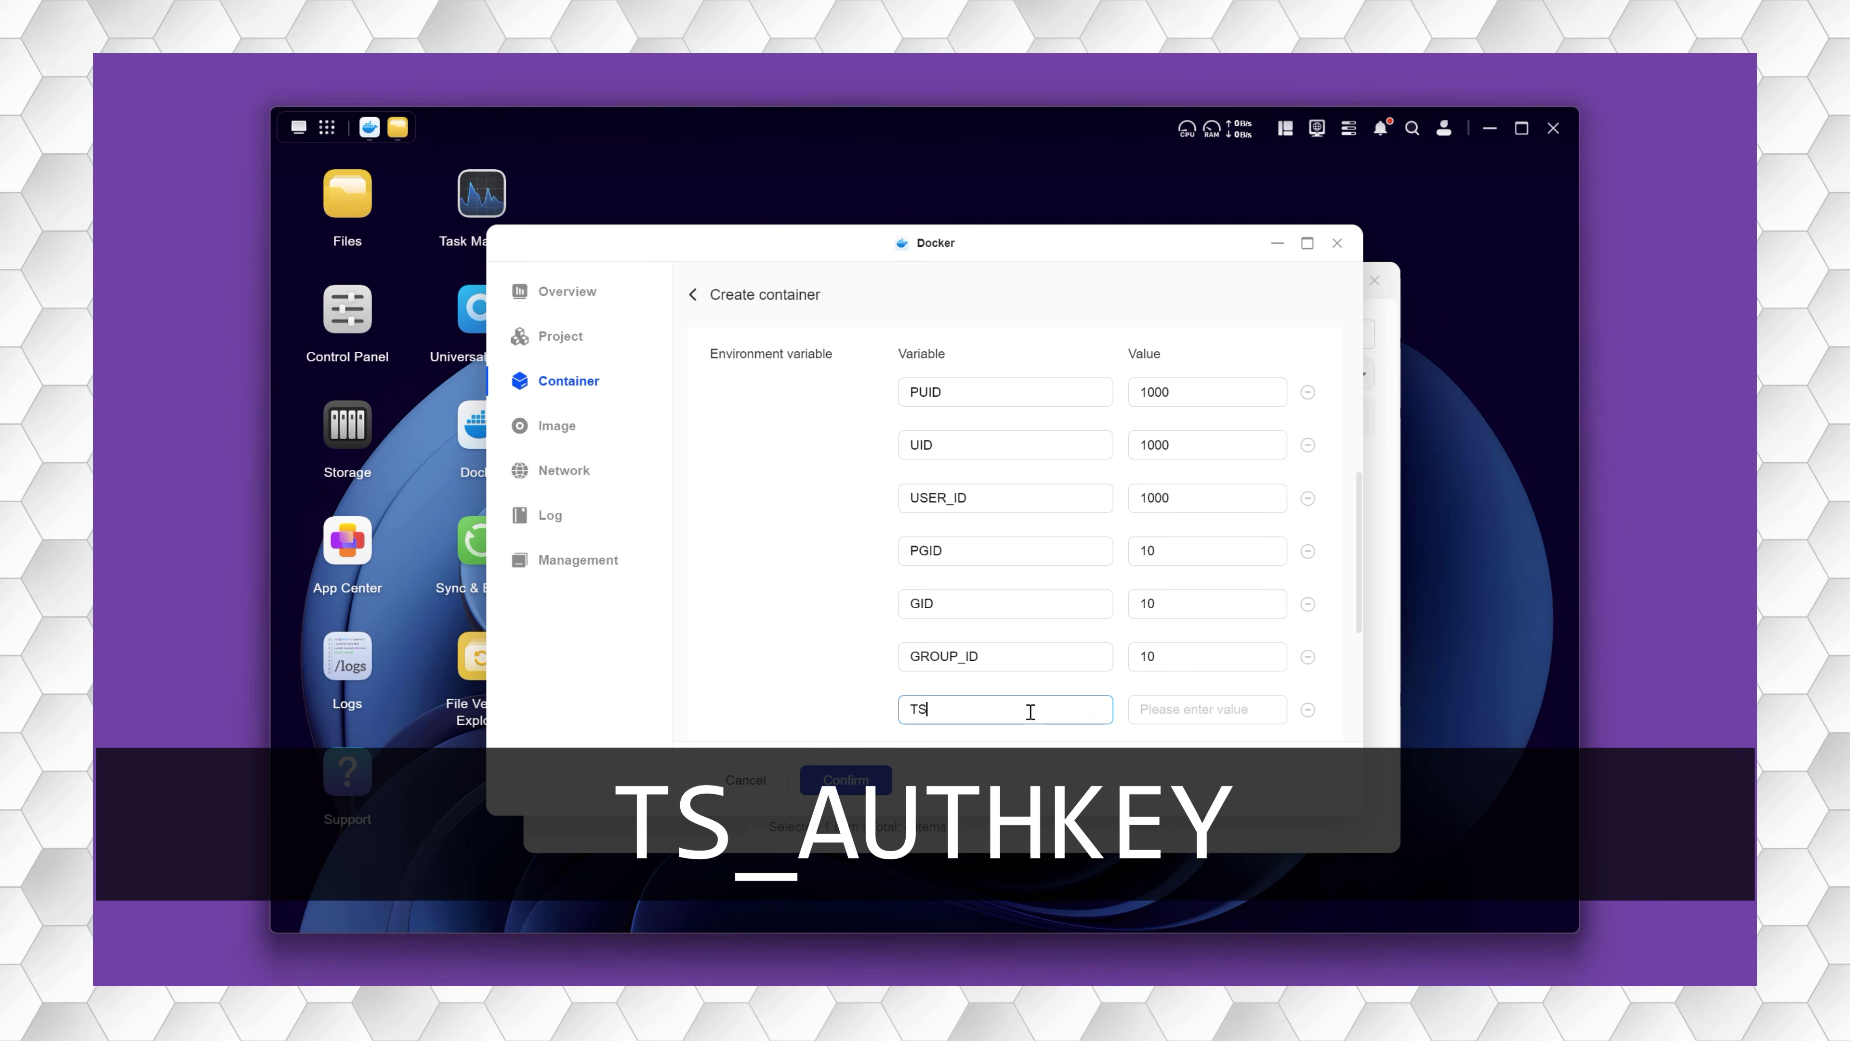
type("_A")
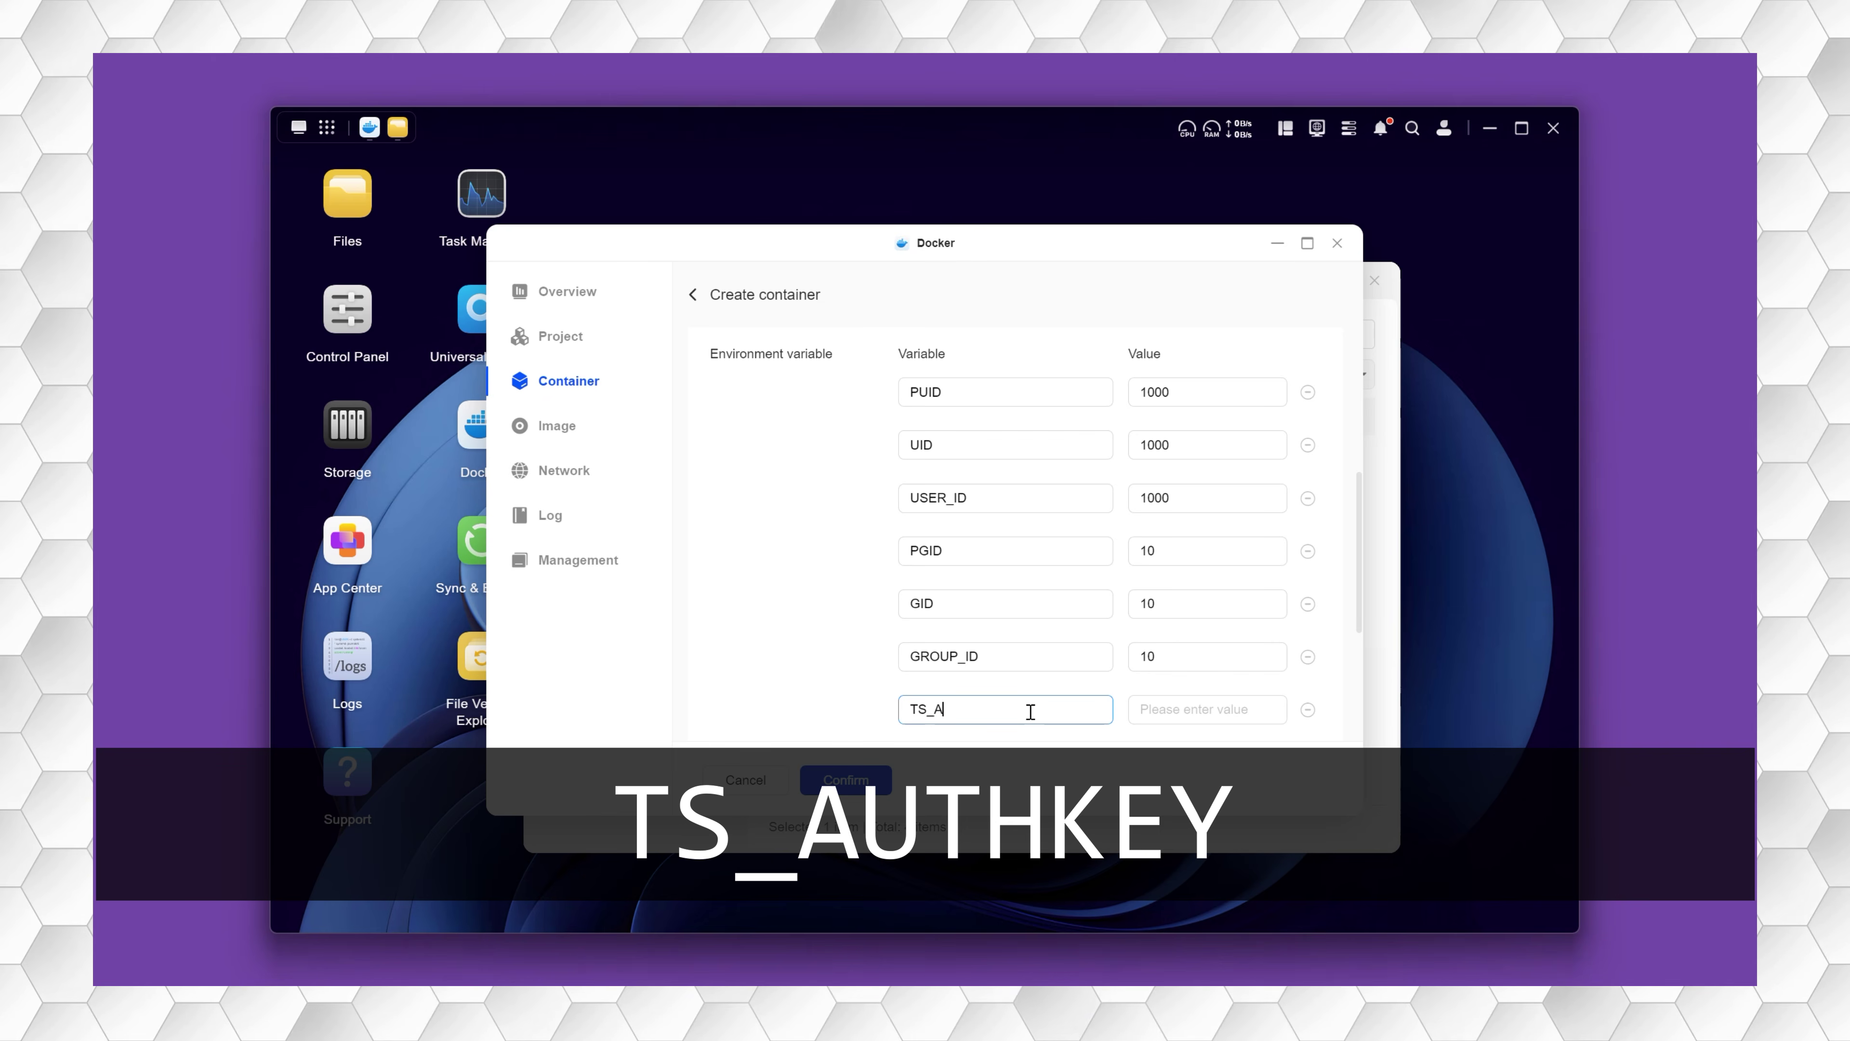
type("UTHKEY")
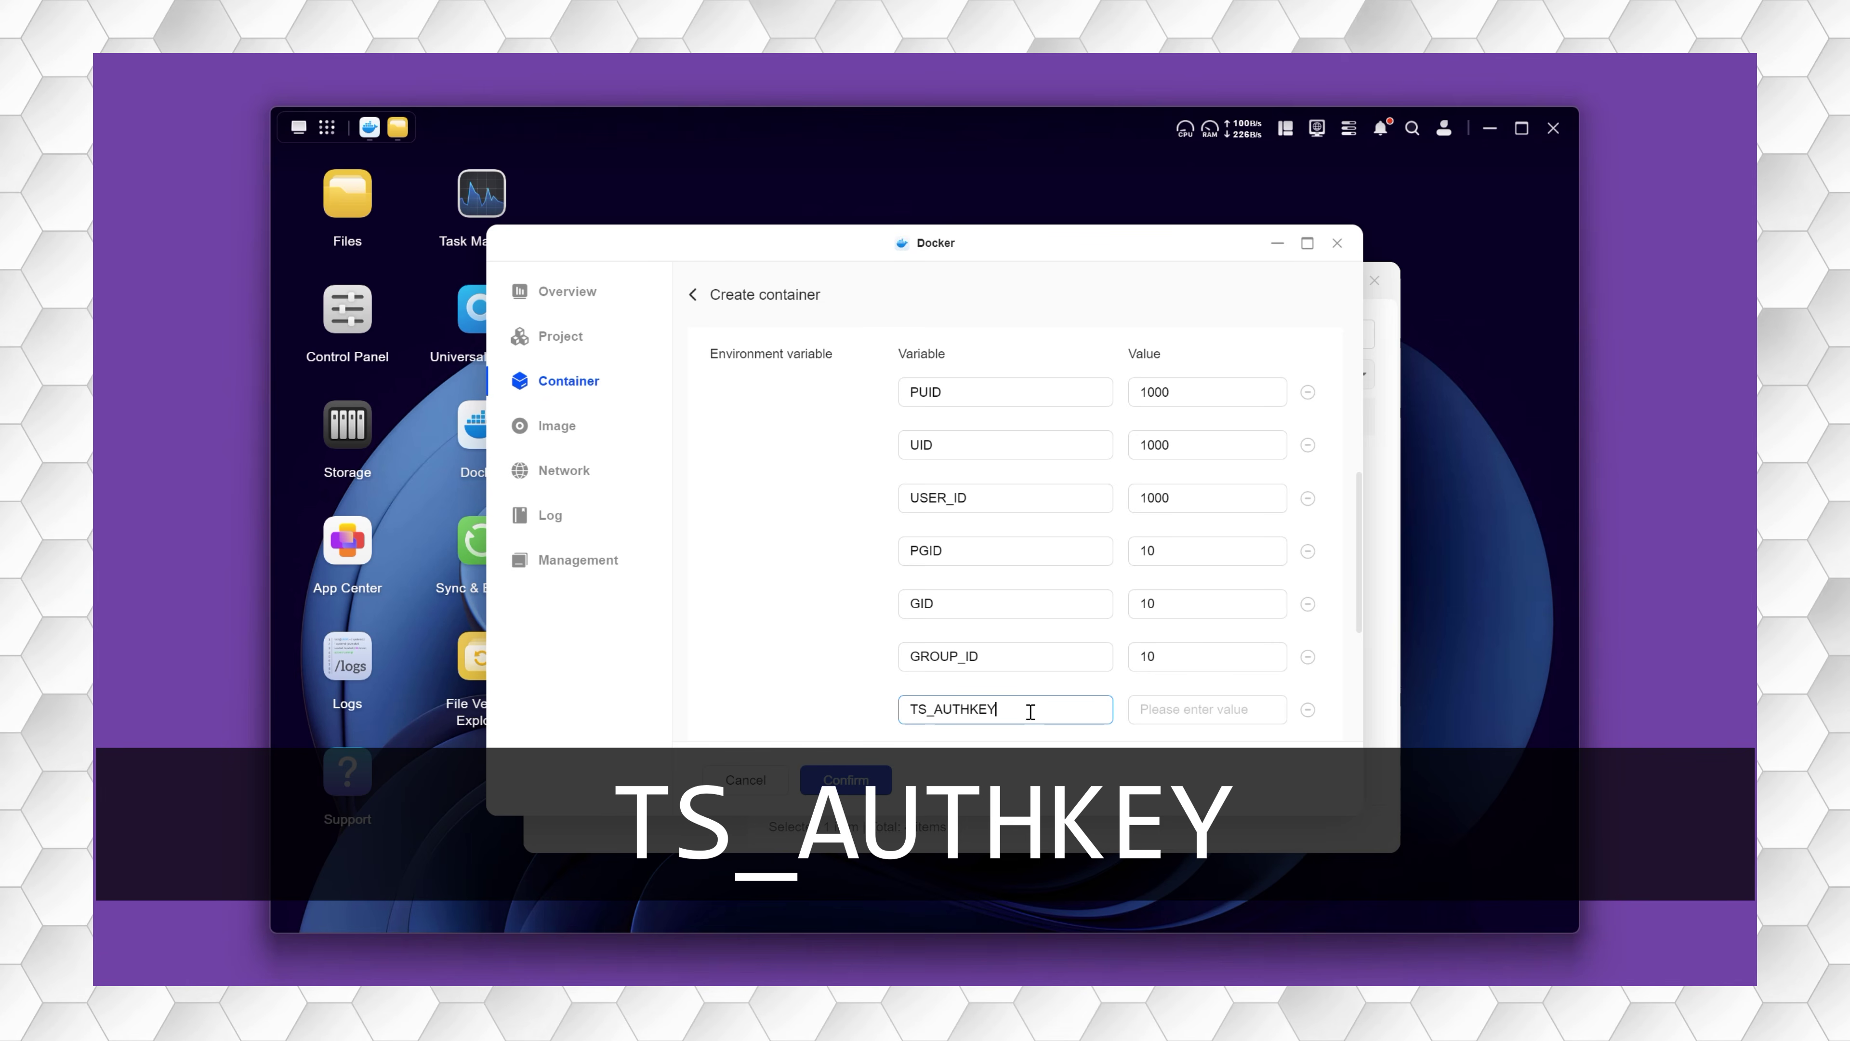
- Paste the generated Tailscale auth key from the clipboard history as the TS_AUTHKEY value
left_click(1201, 709)
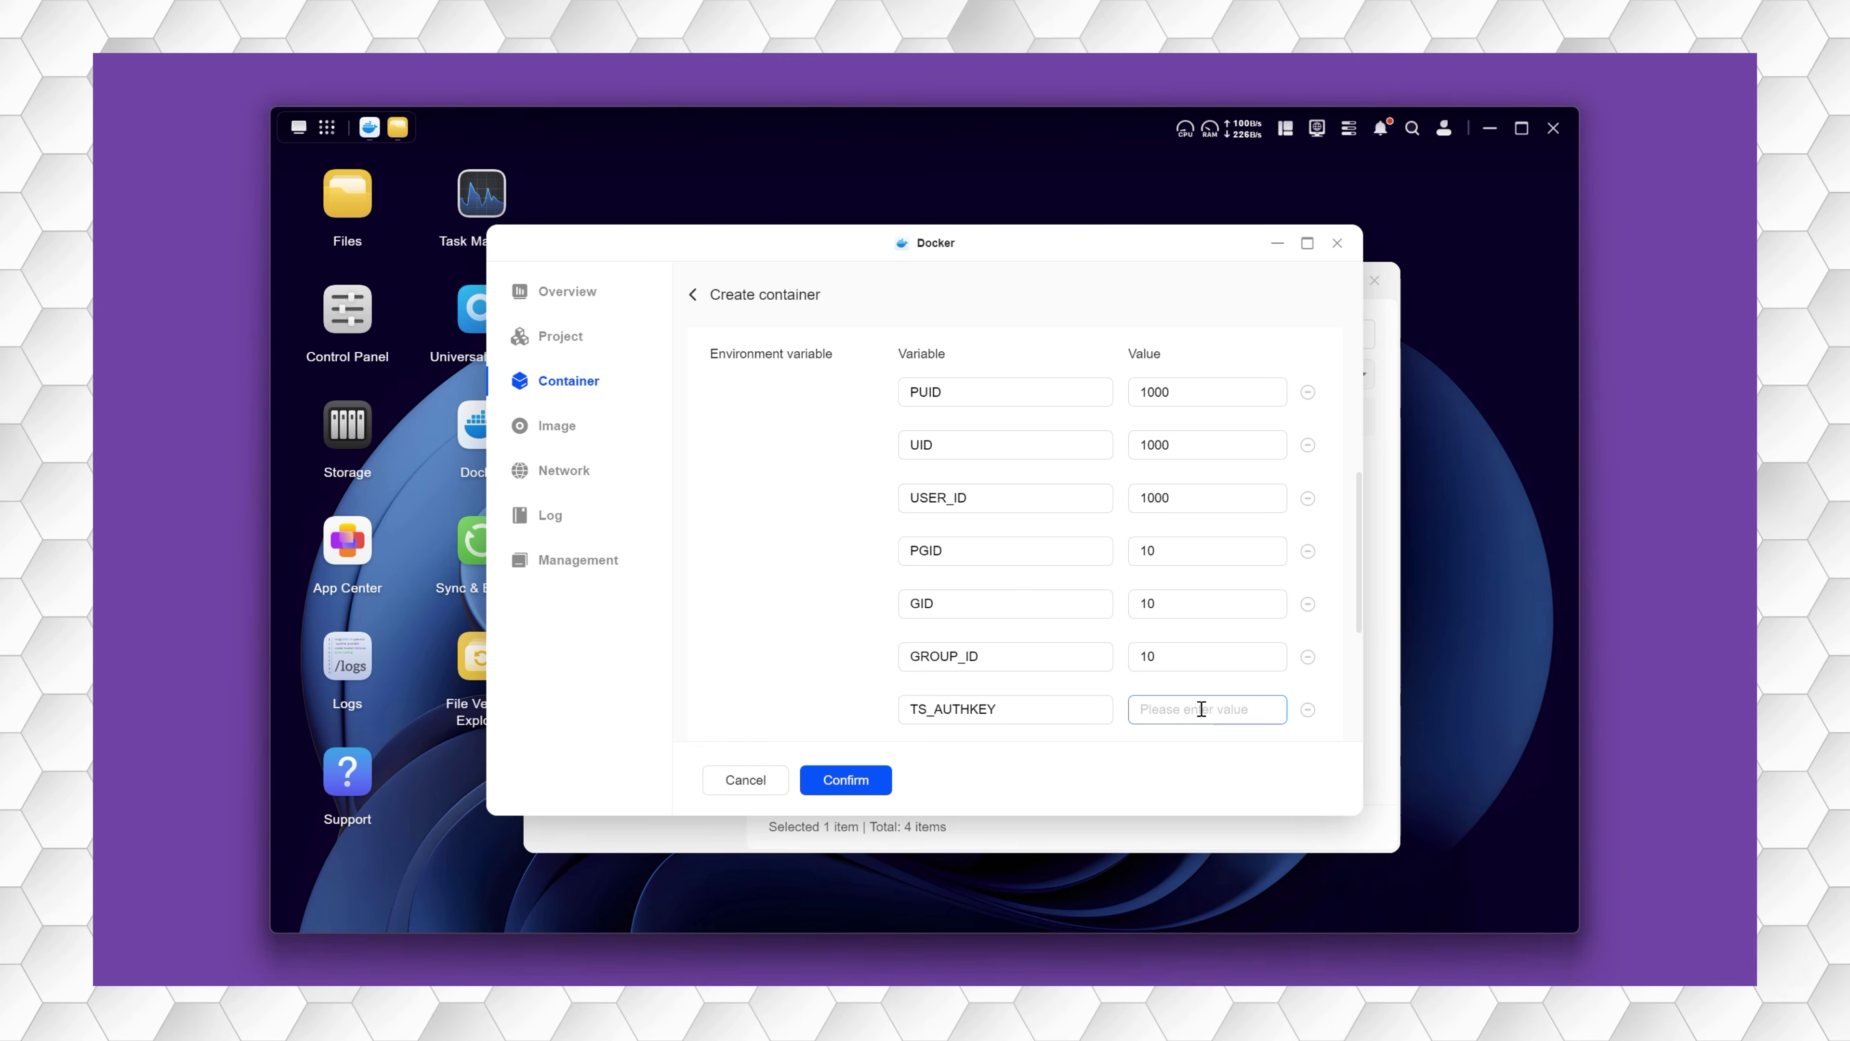
key("super+v")
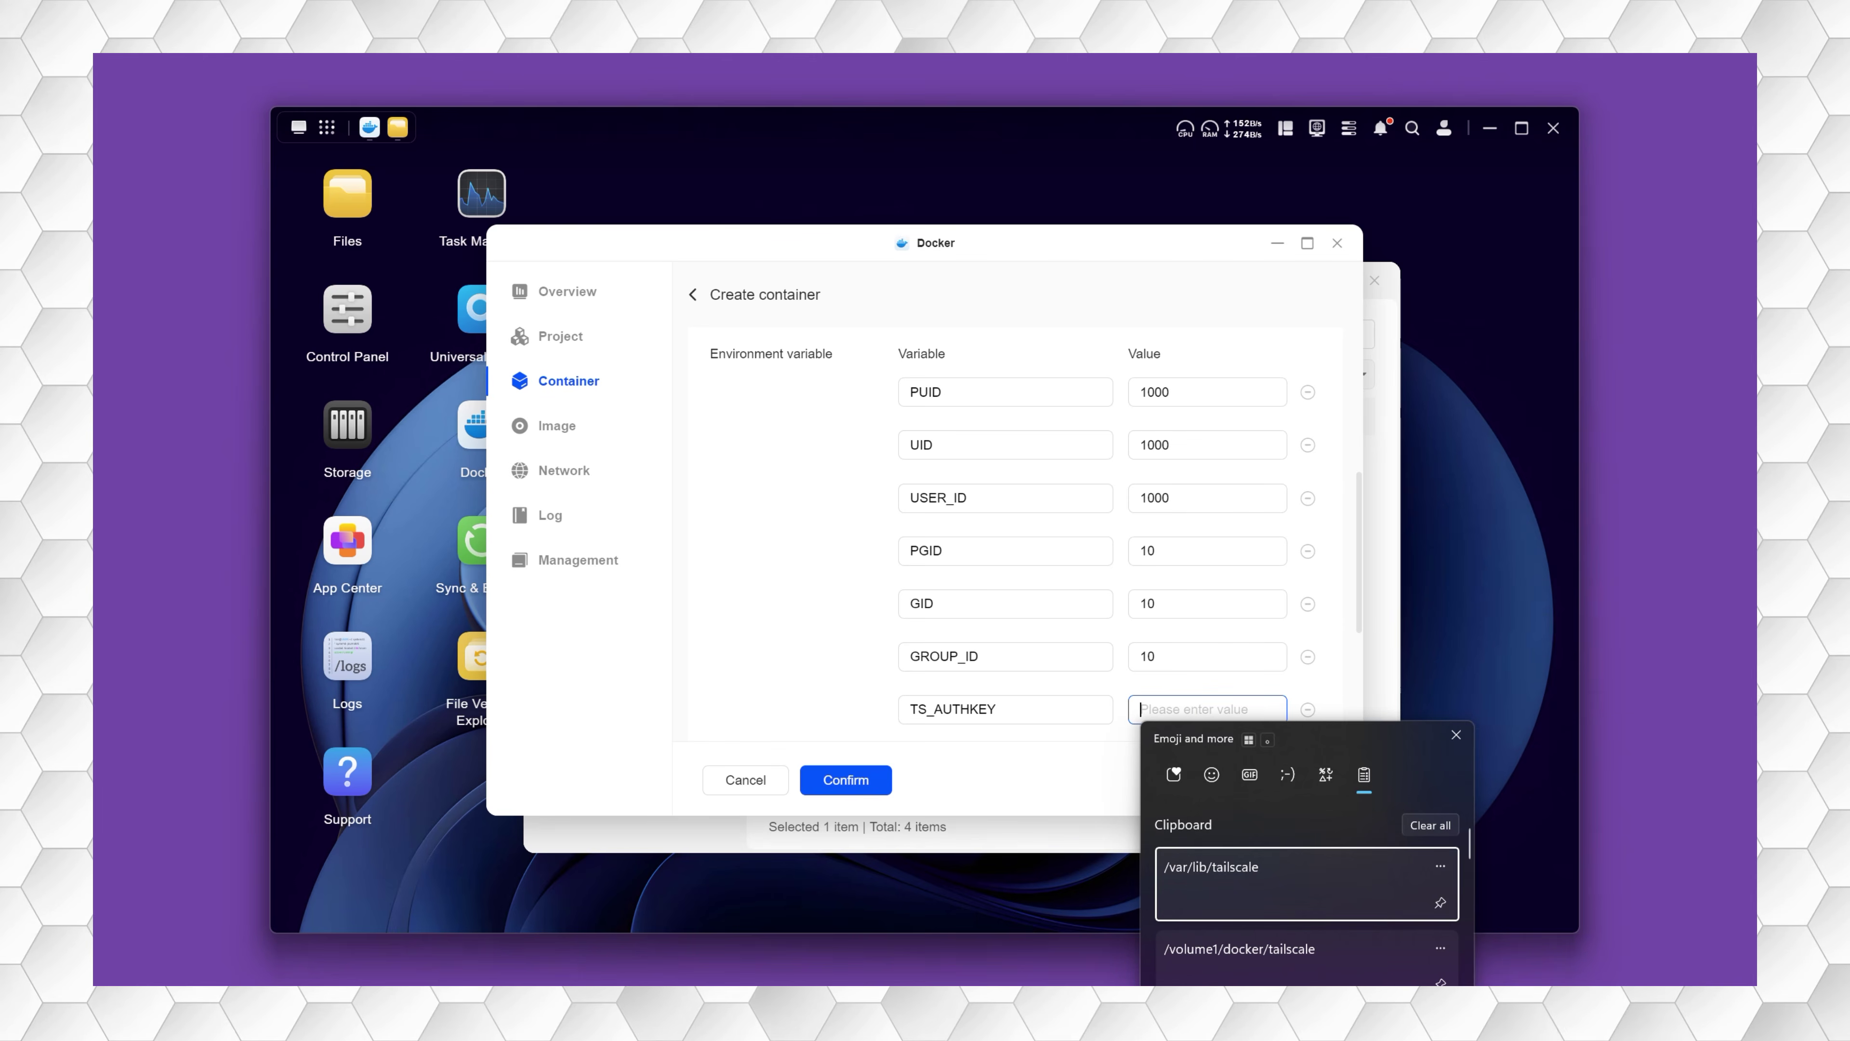
left_click(1209, 900)
- Add an environment variable named TS_STATE_DIR with the value /var/lib/tailscale
scroll(1232, 669, "up", 1)
scroll(1234, 669, "down", 1)
scroll(1237, 671, "down", 2)
left_click(924, 576)
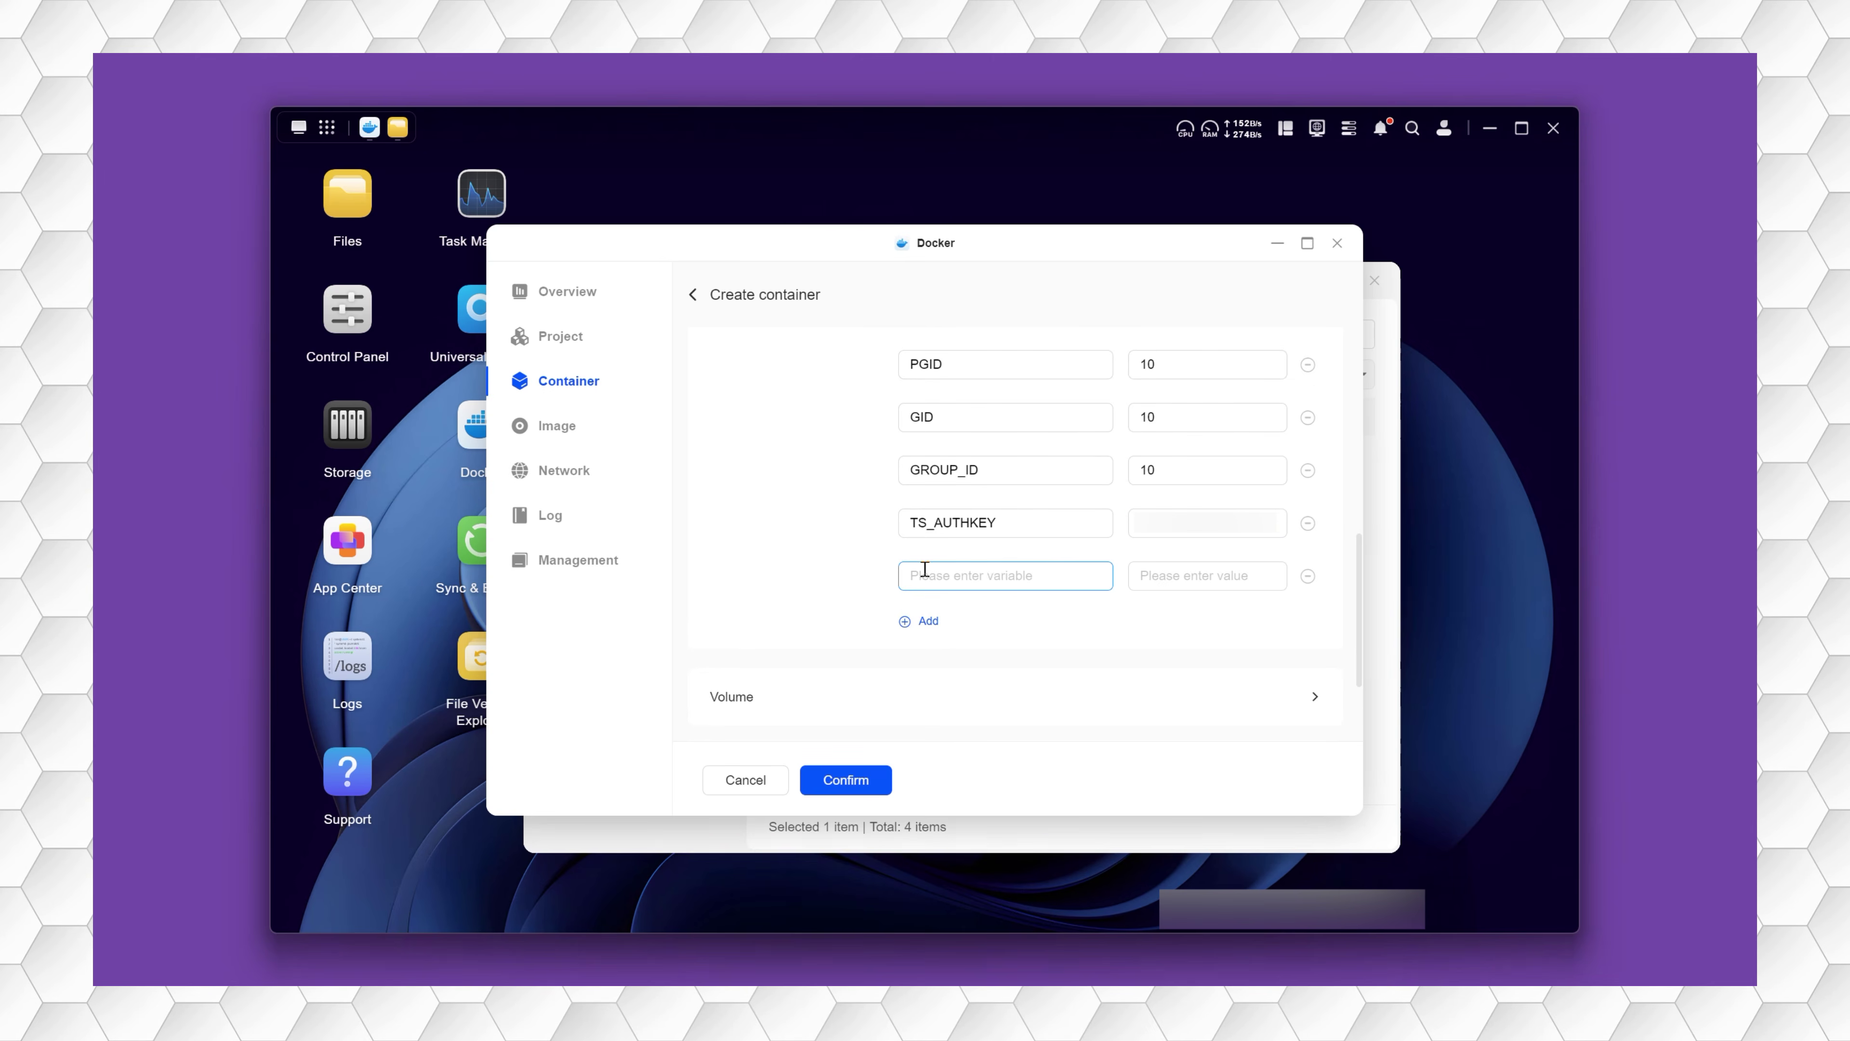
type("T")
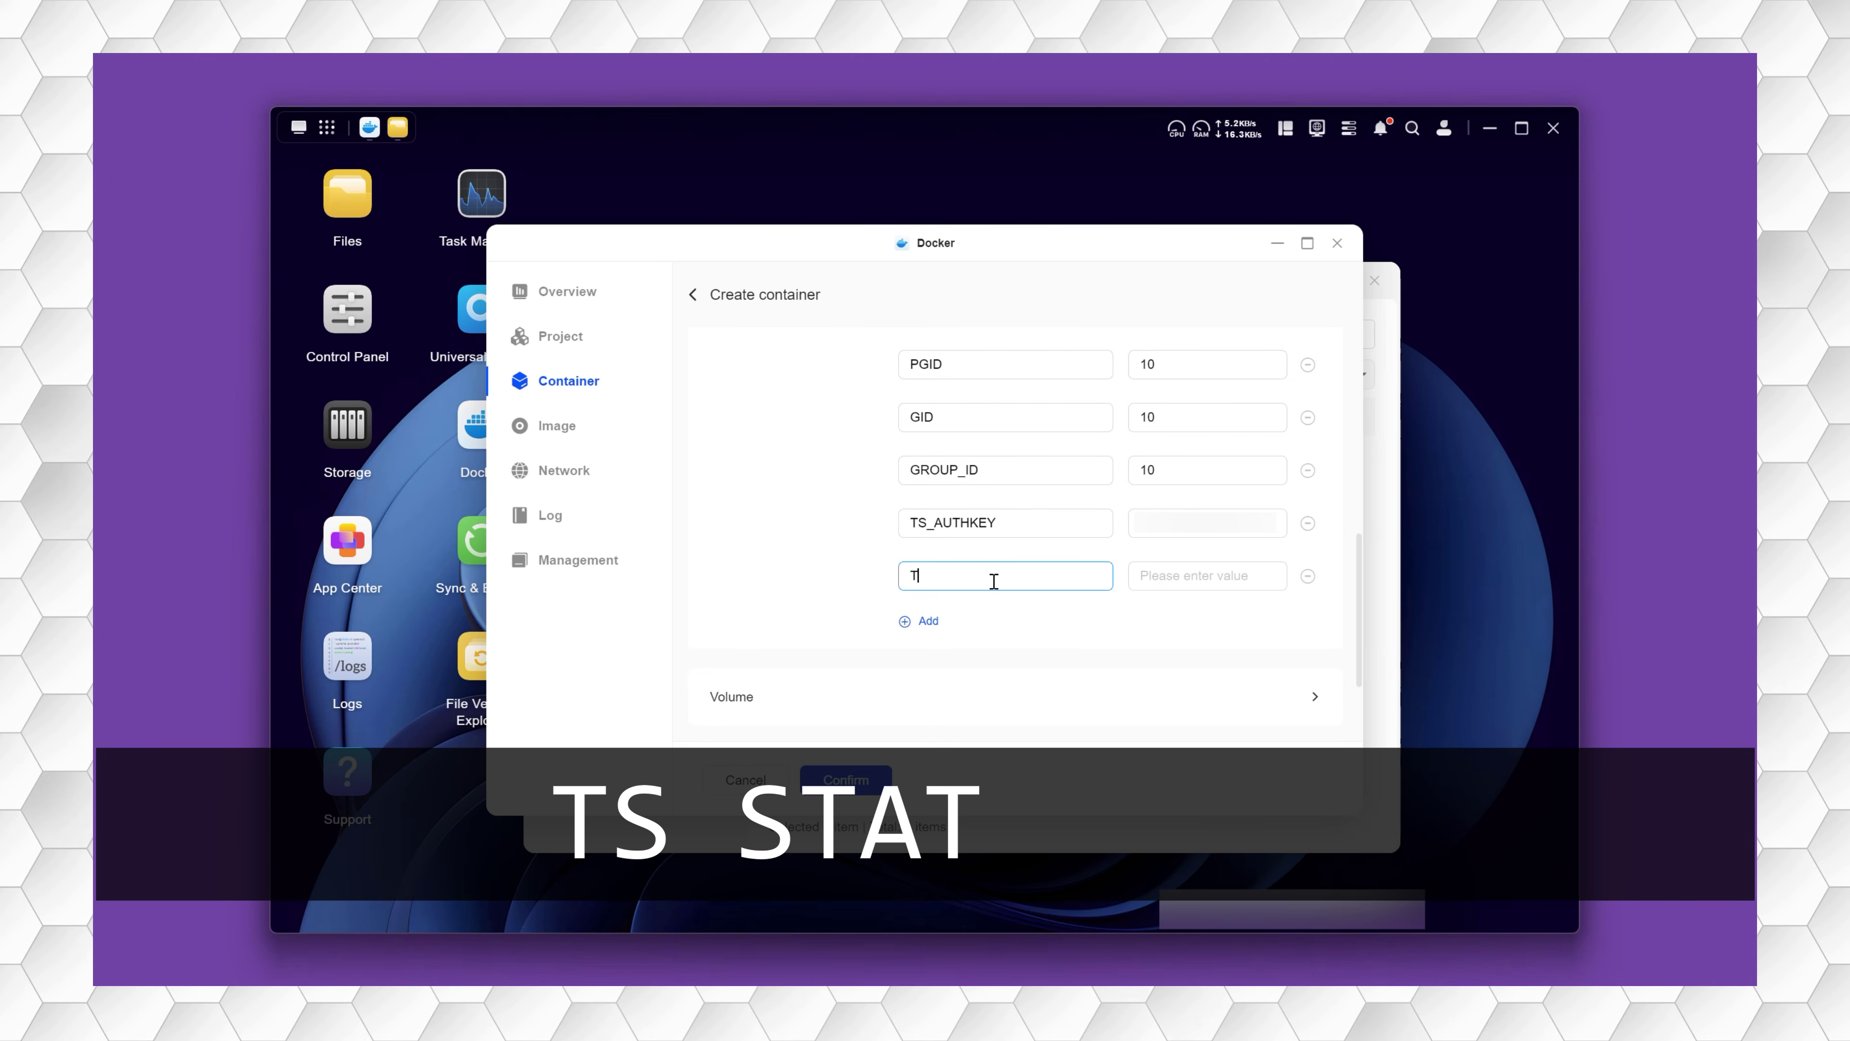
type("S_STATE")
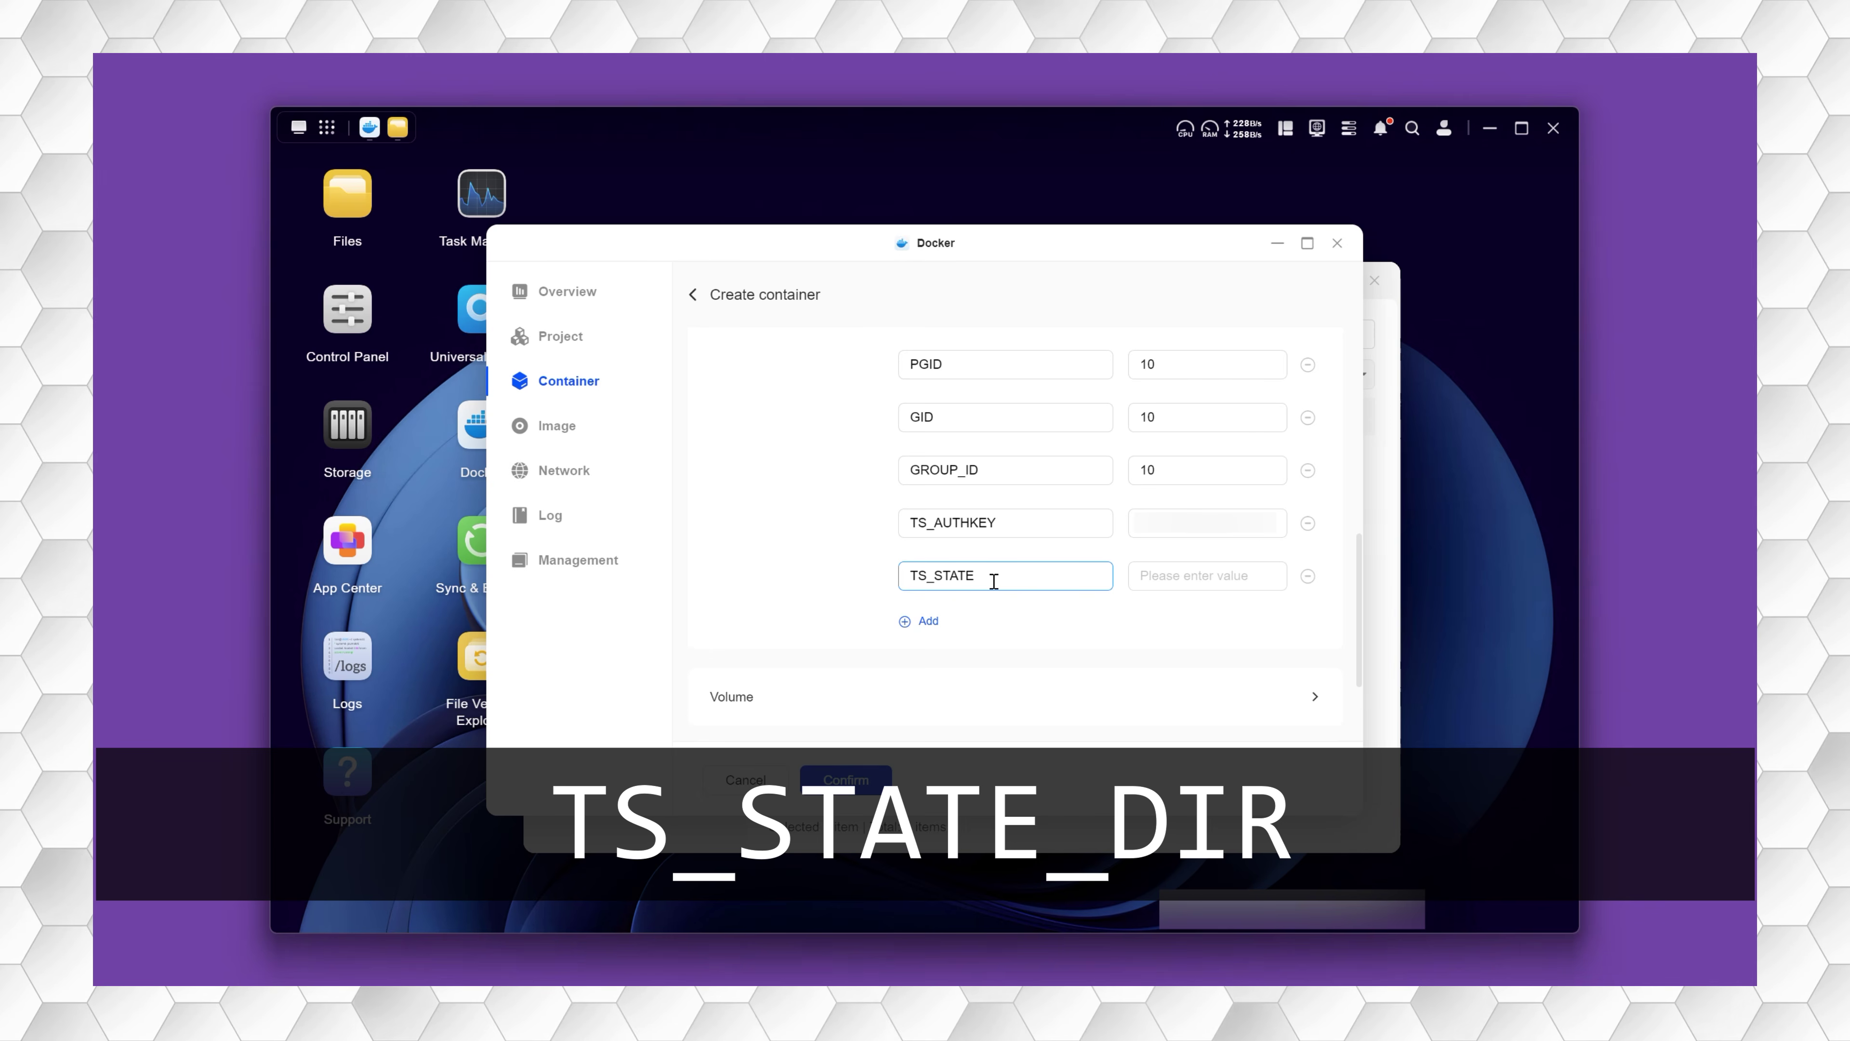
type("_DIR")
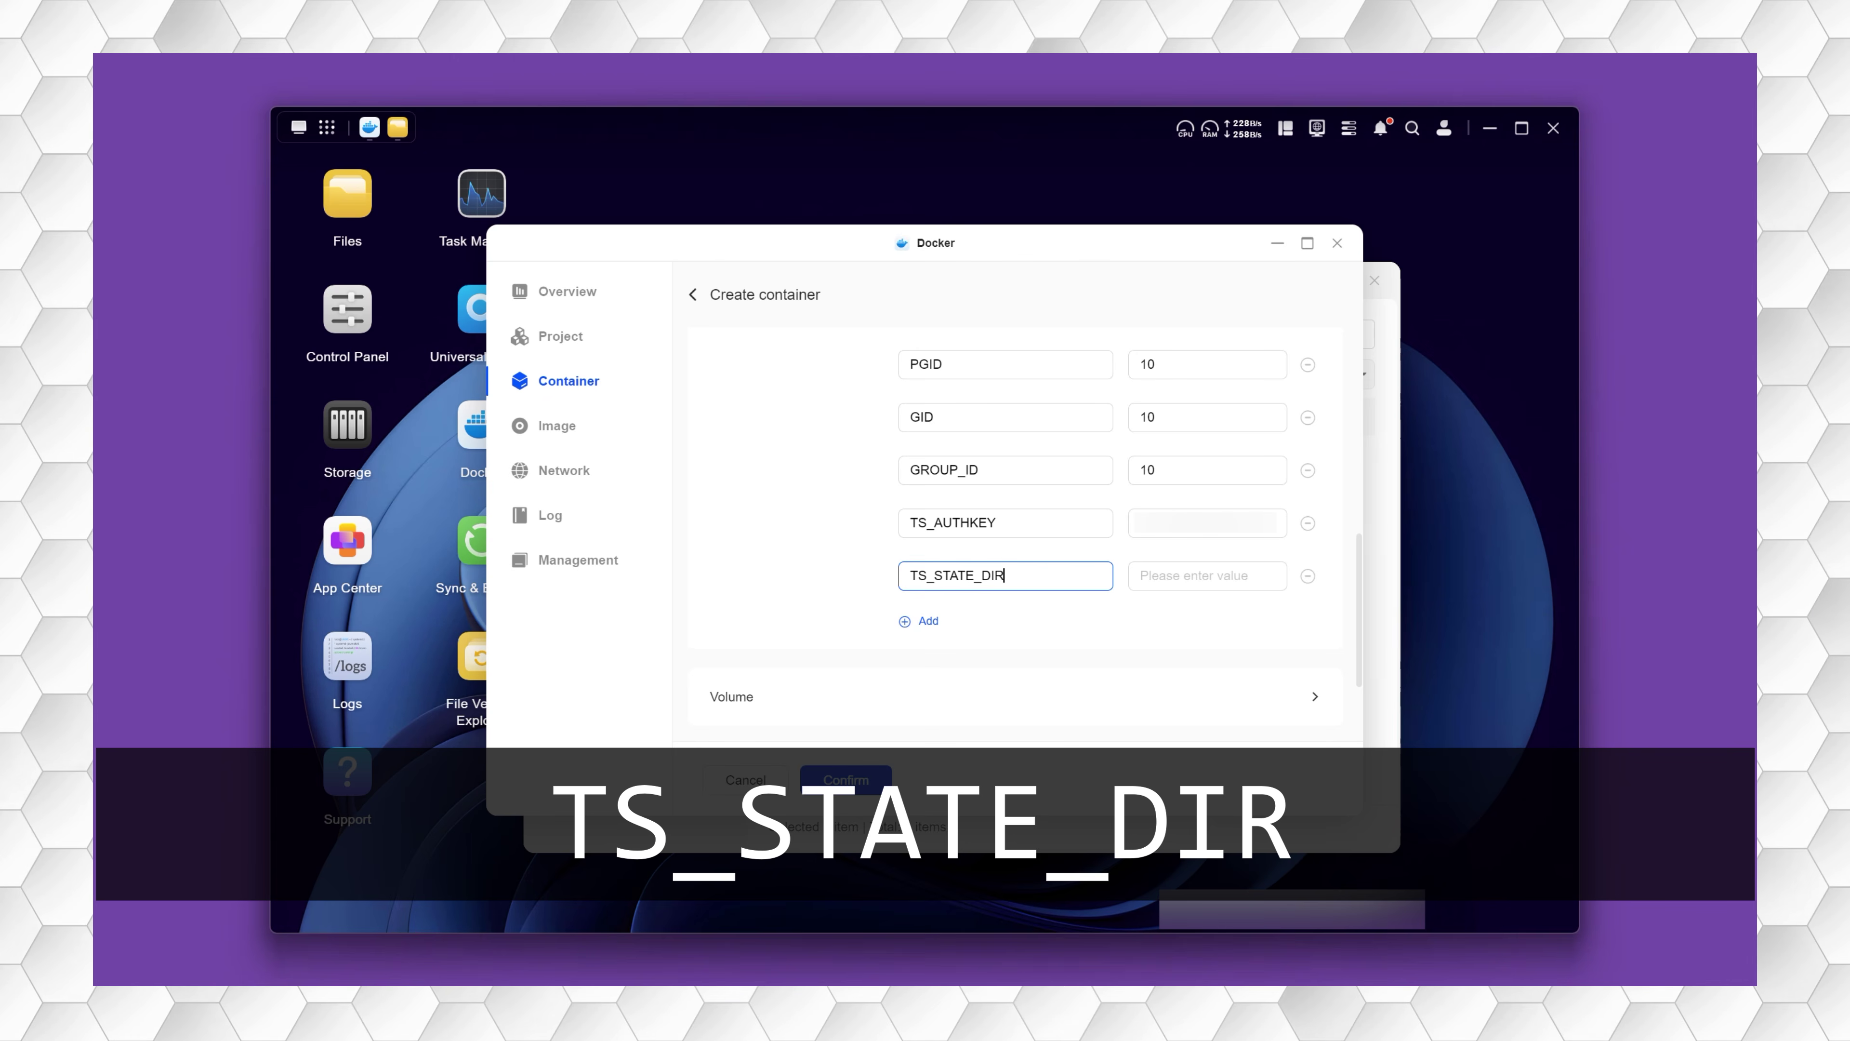
left_click(1227, 577)
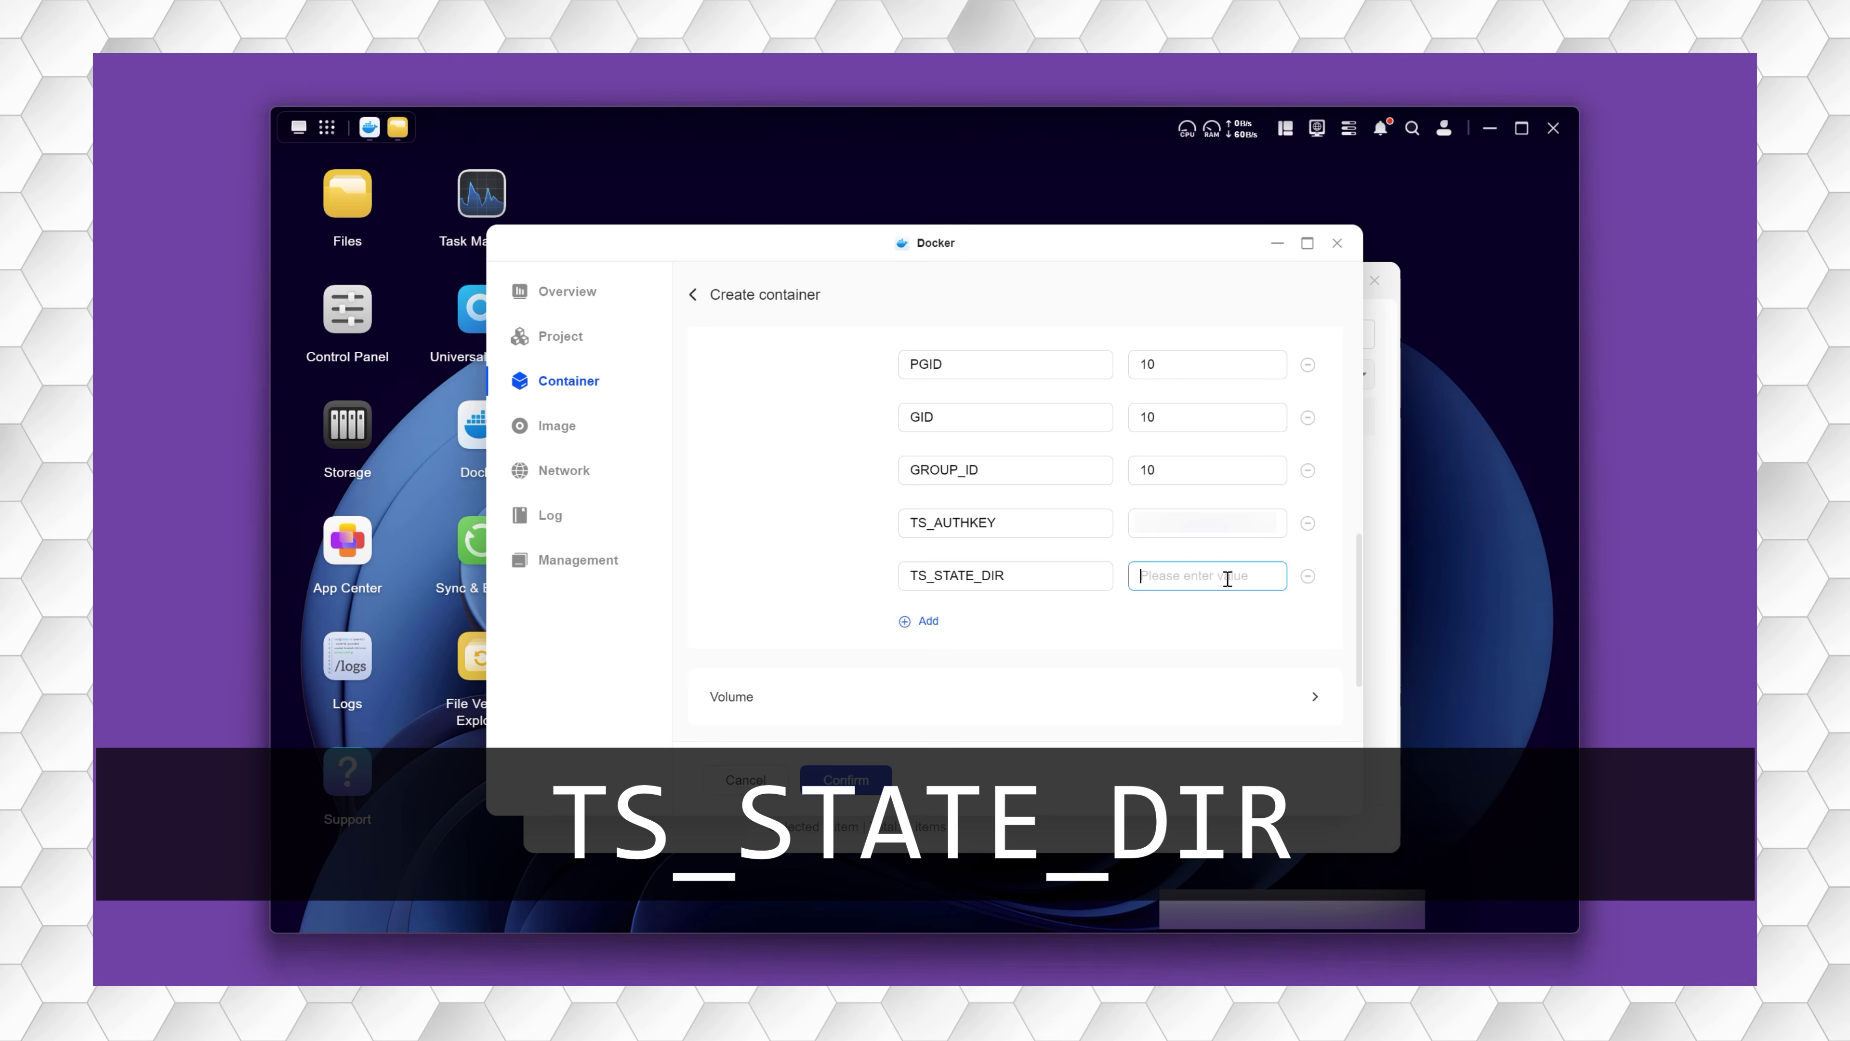
key("super+v")
left_click(1223, 739)
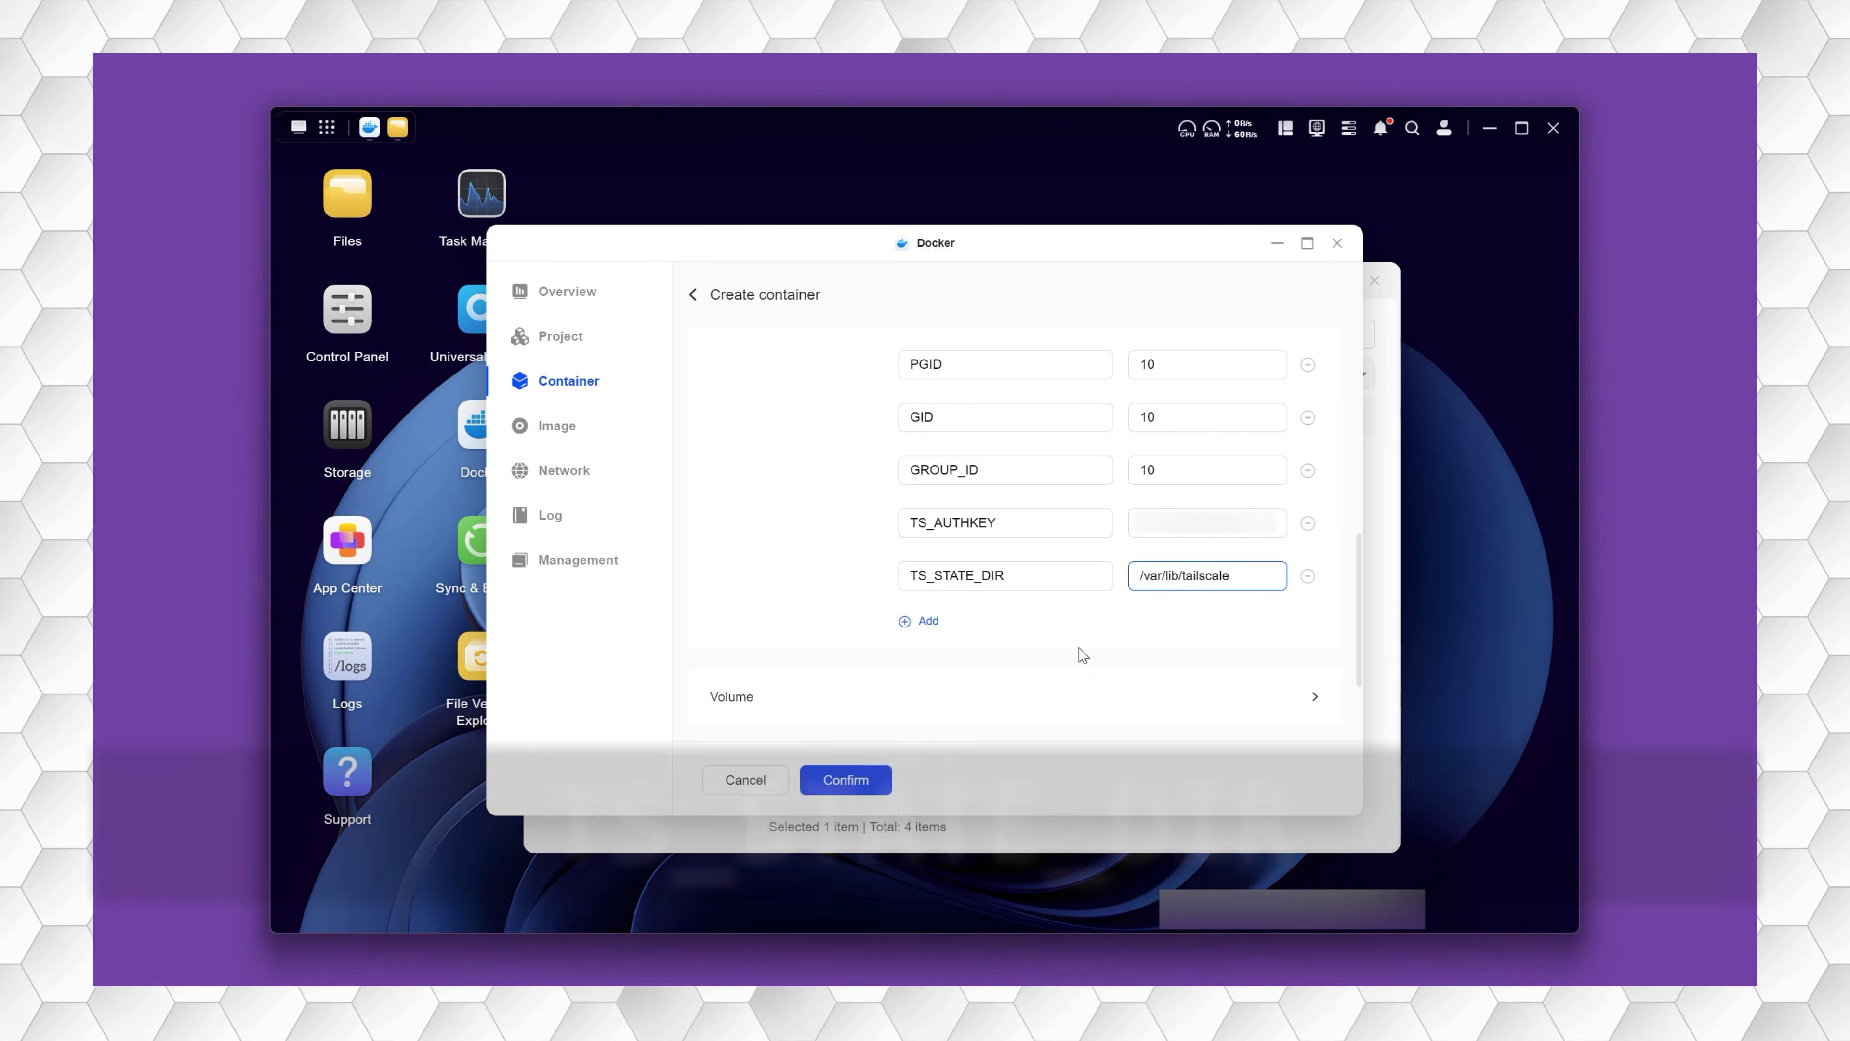
- Add an environment variable named TS_EXTRA_ARGS with the value --accept-dns=false
left_click(1003, 631)
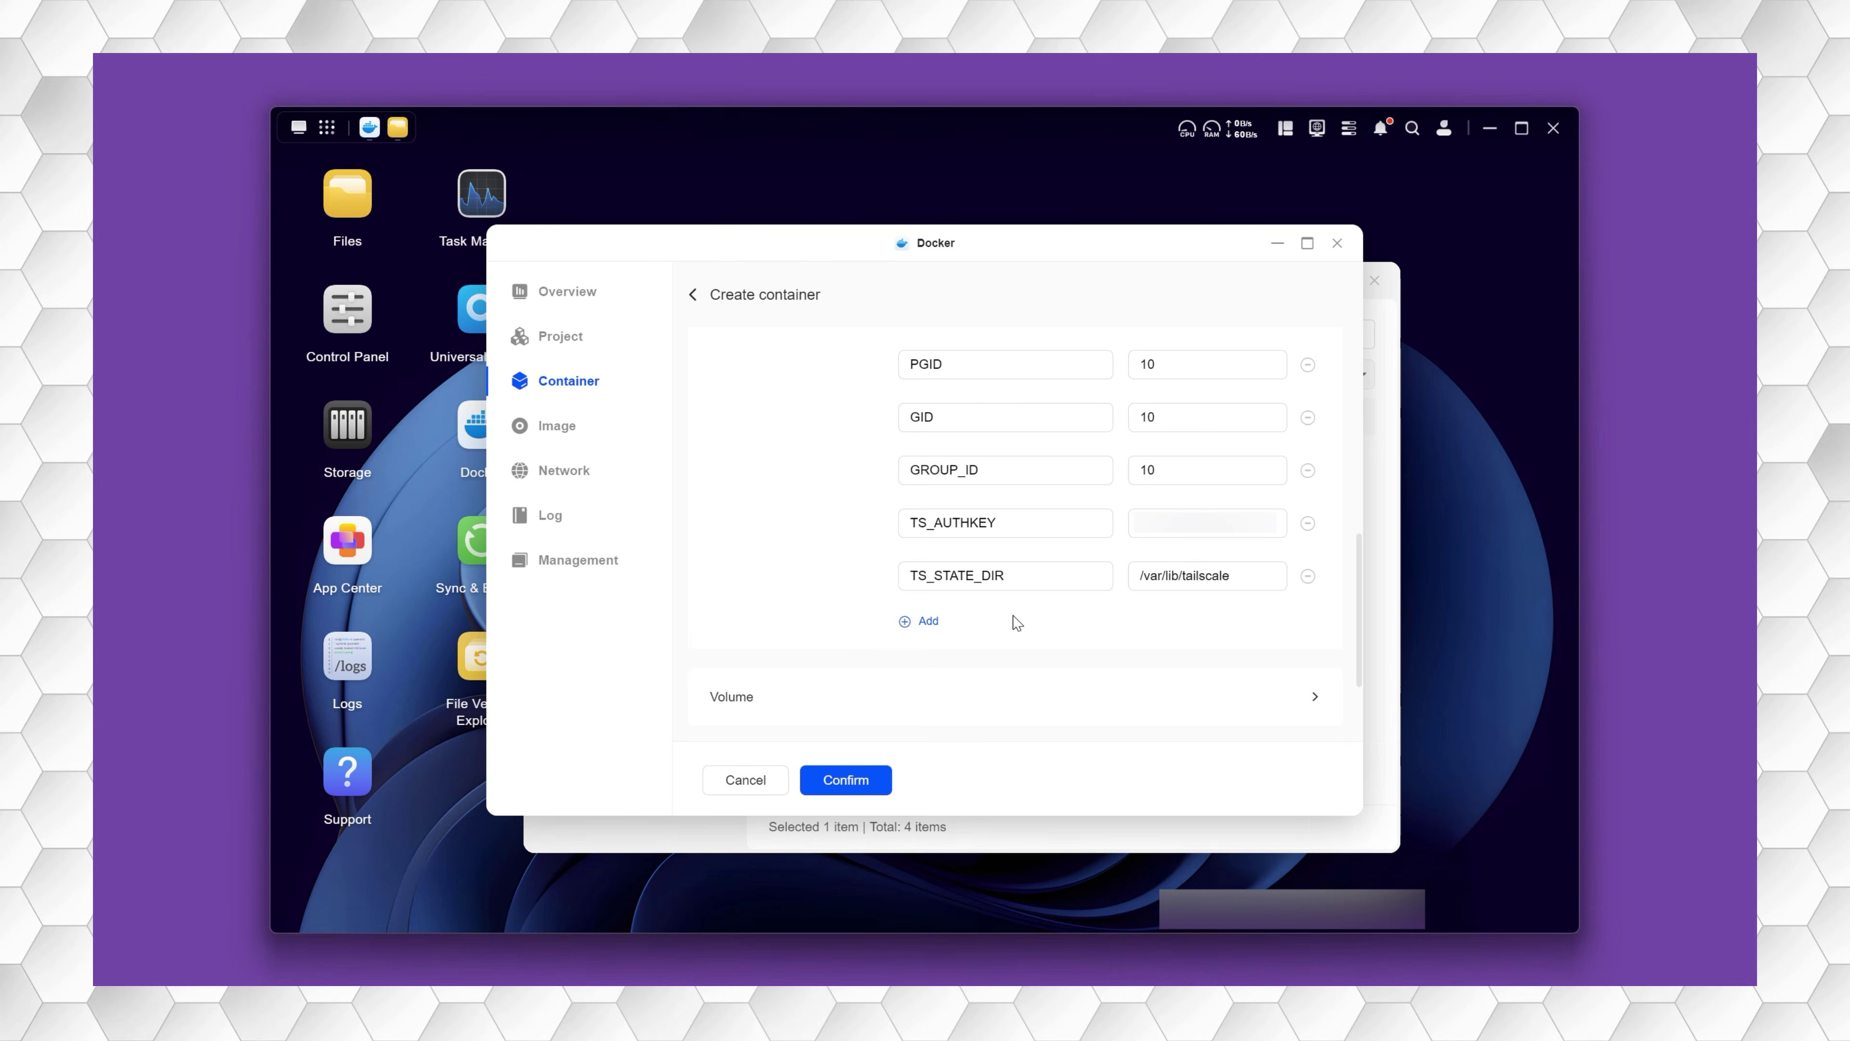
left_click(911, 628)
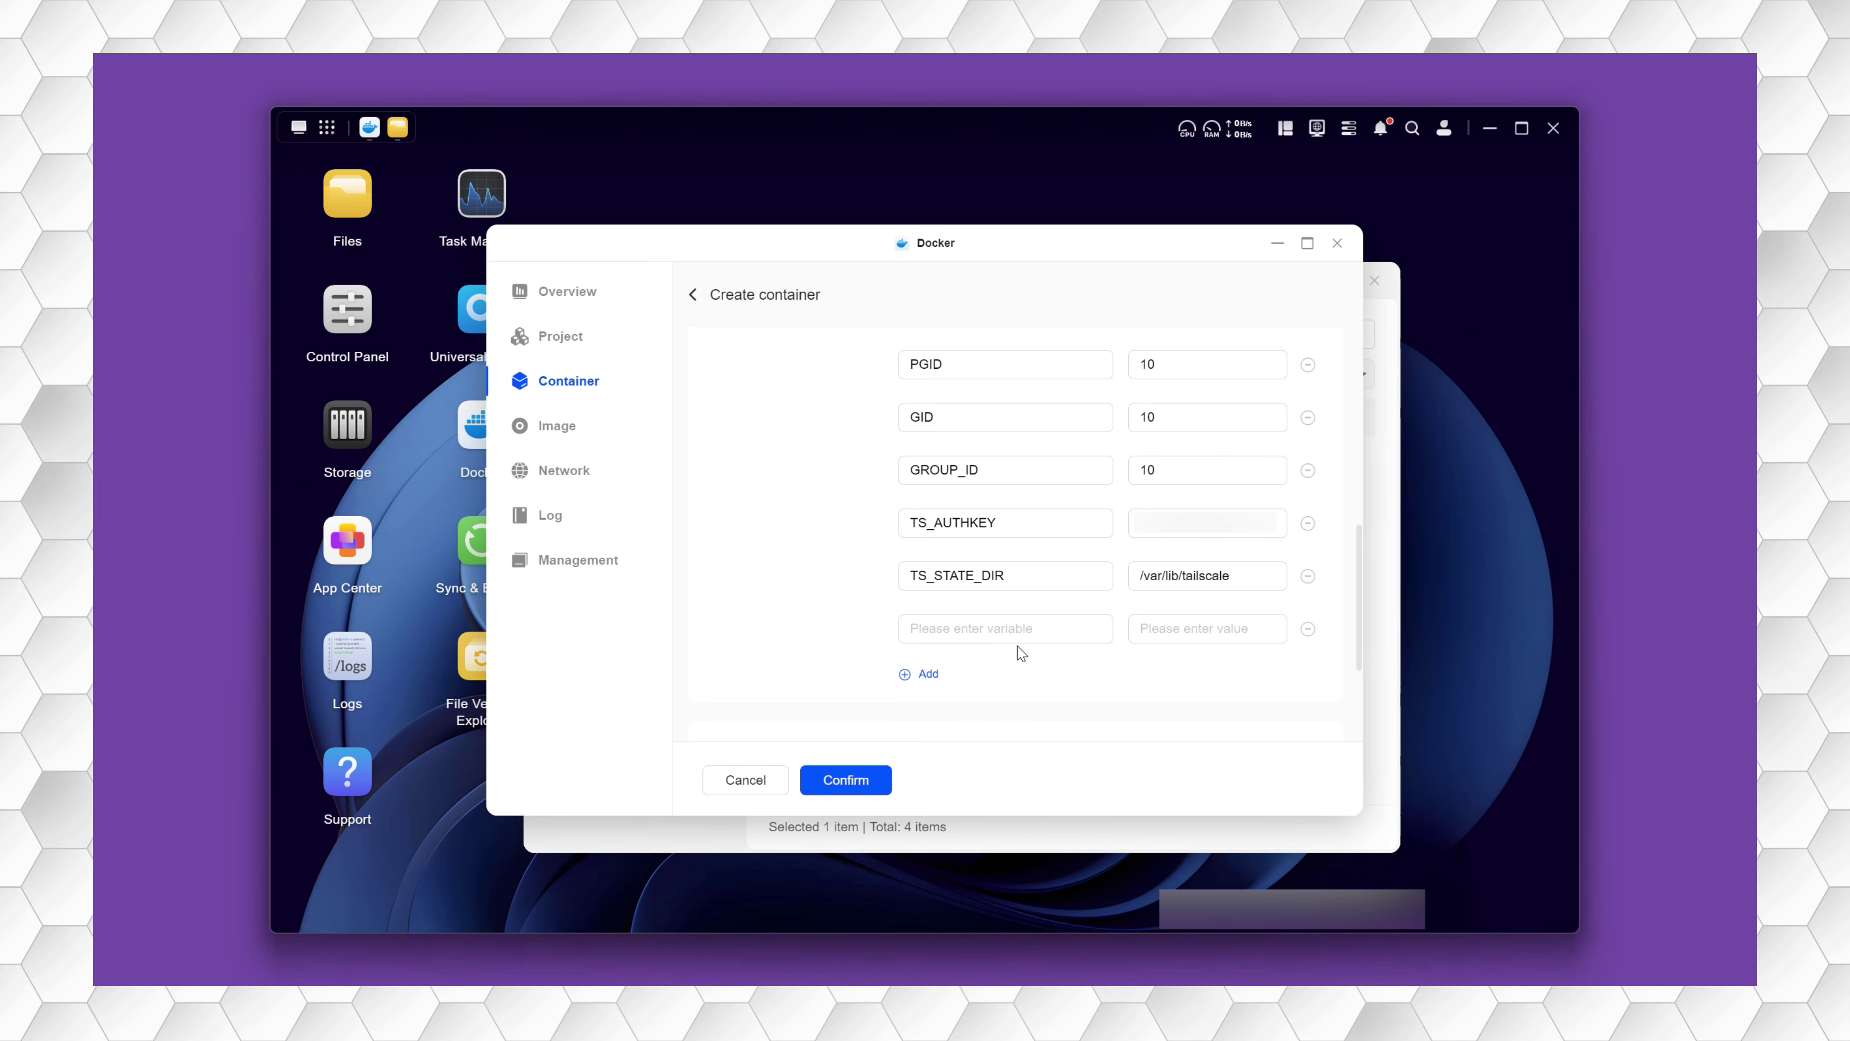
left_click(1028, 630)
type("TS")
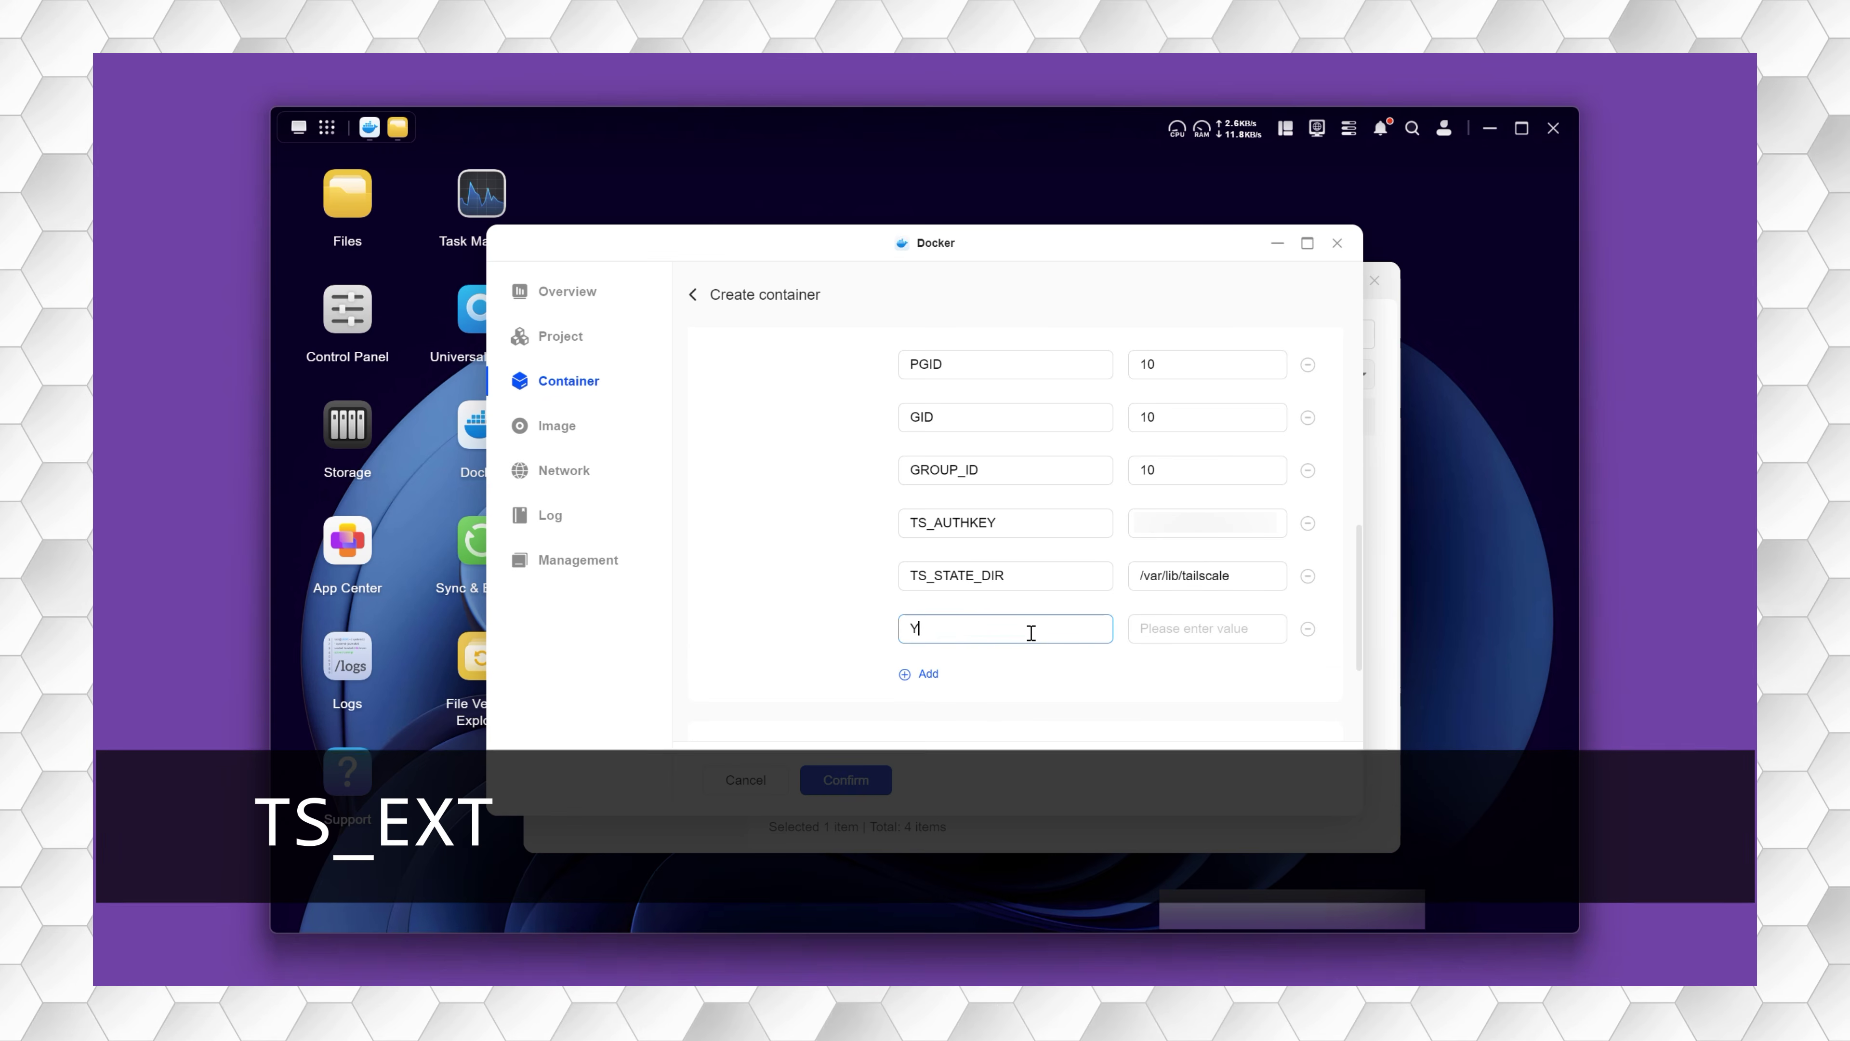
type("_EXTRA")
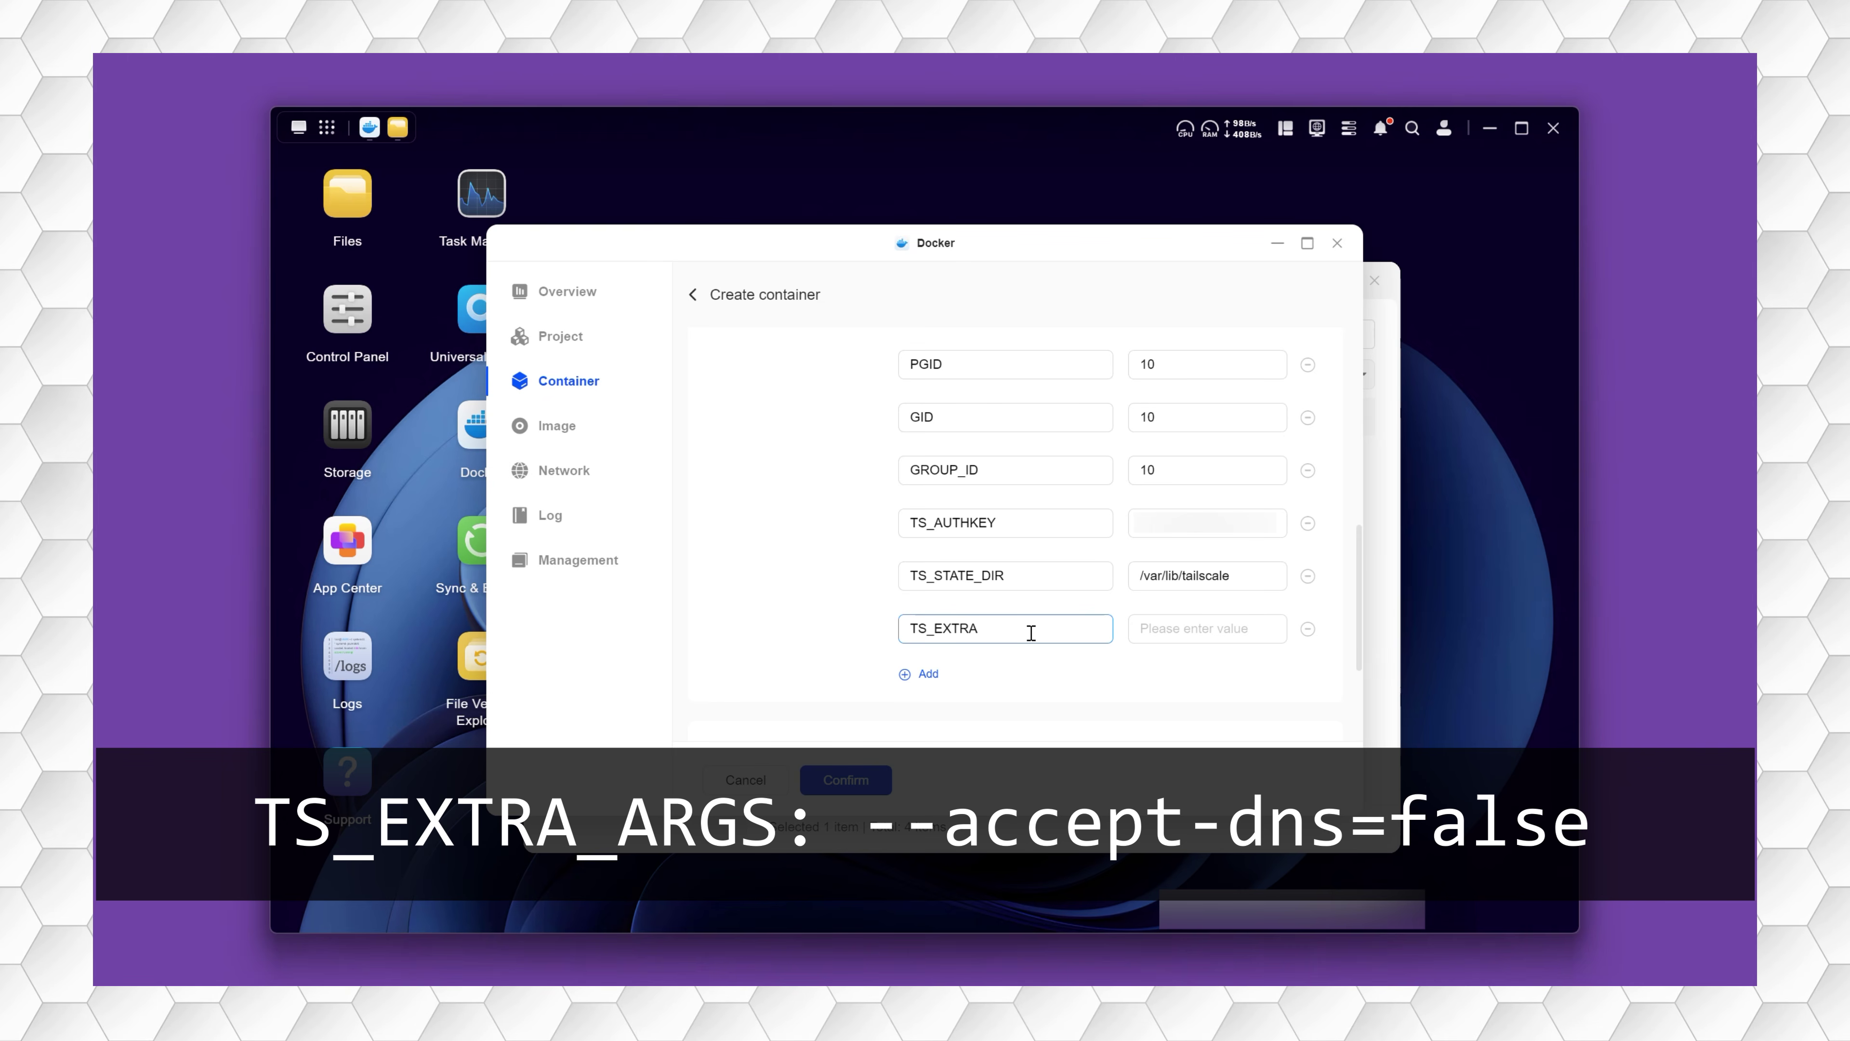
type("_ARGS")
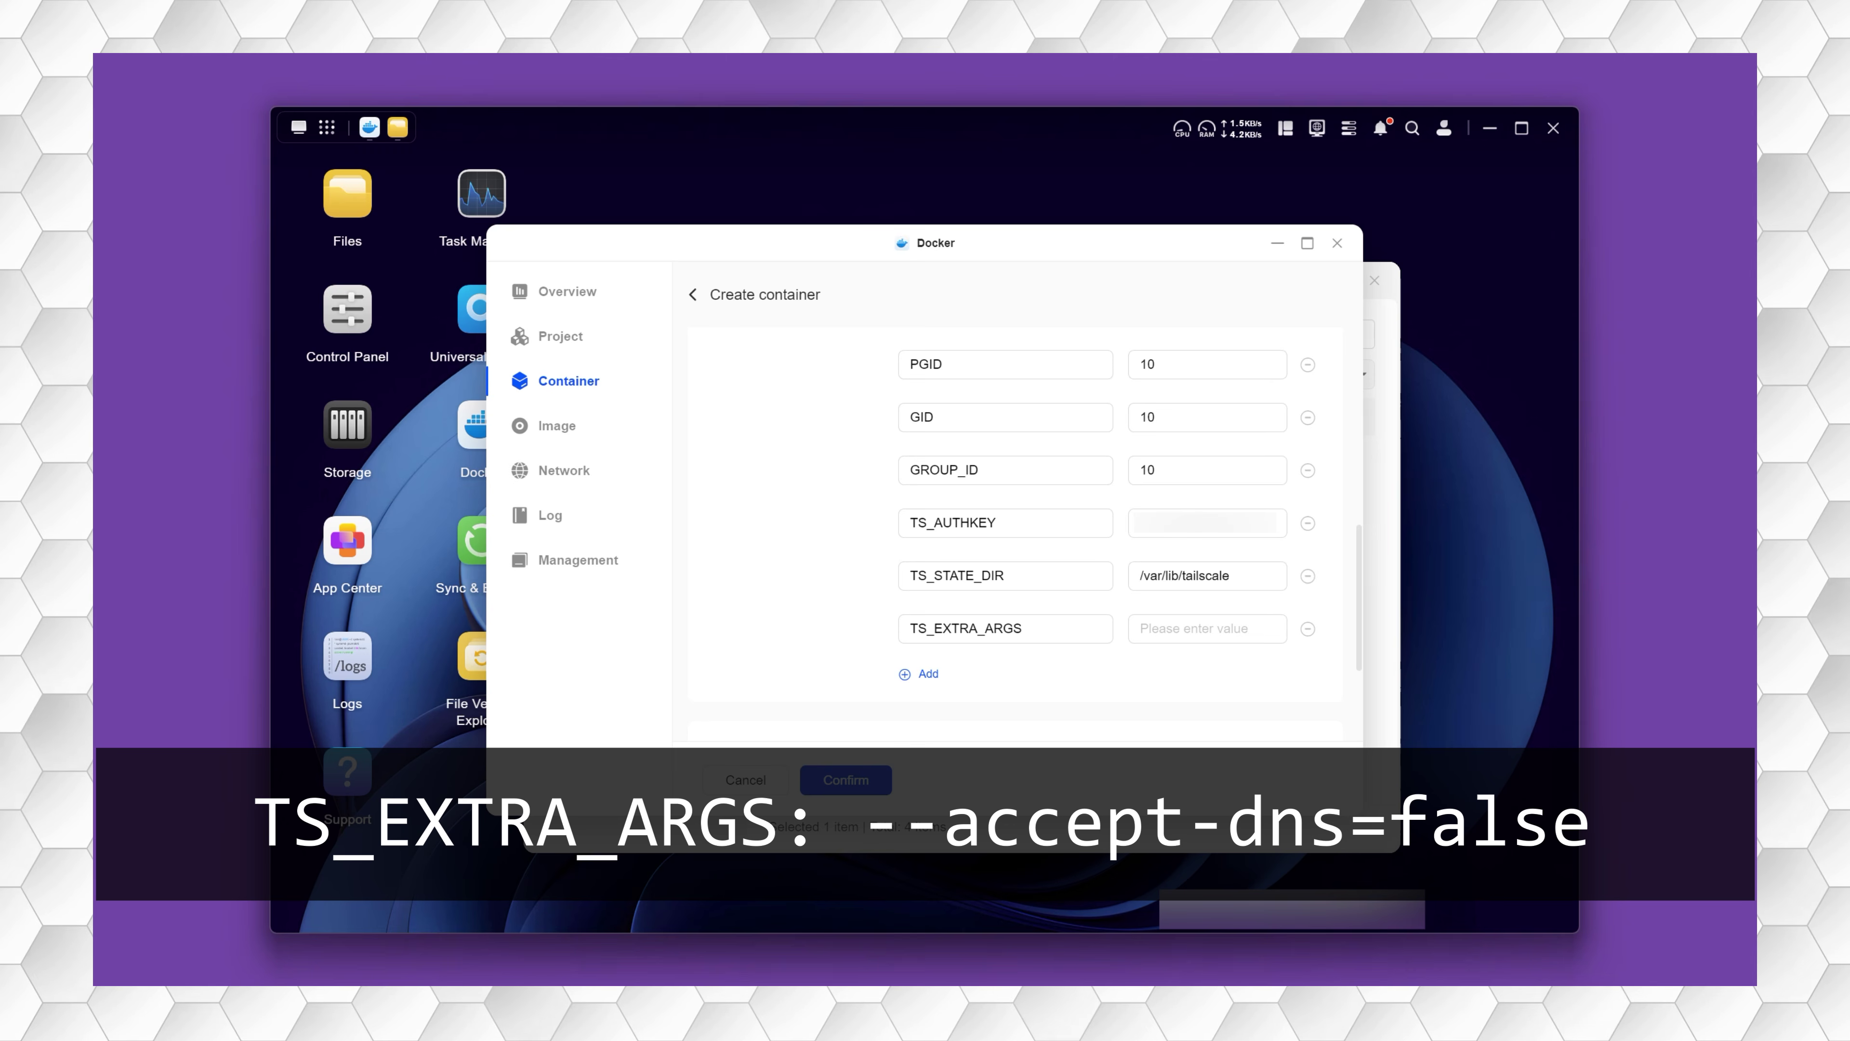
left_click(1174, 630)
type("--accept-dns=false")
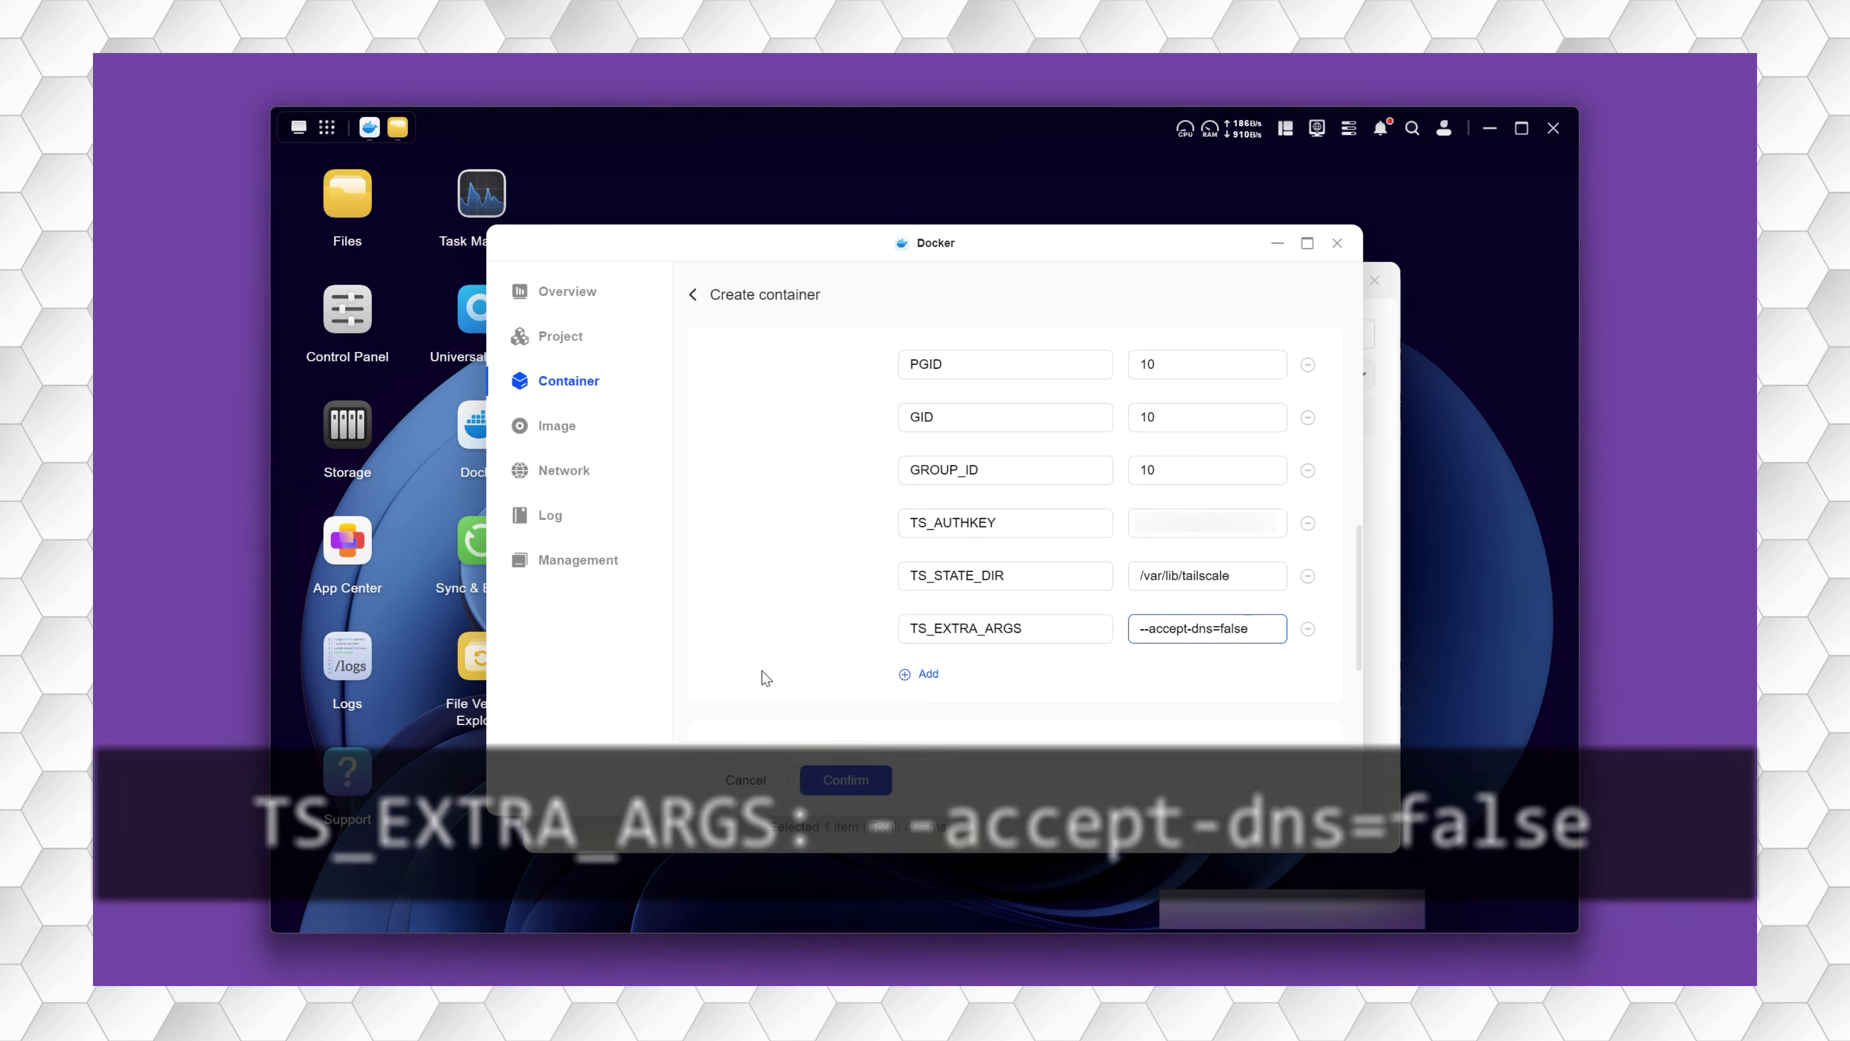
- Confirm the container configuration and create it with the option to run the container after creation
left_click(846, 779)
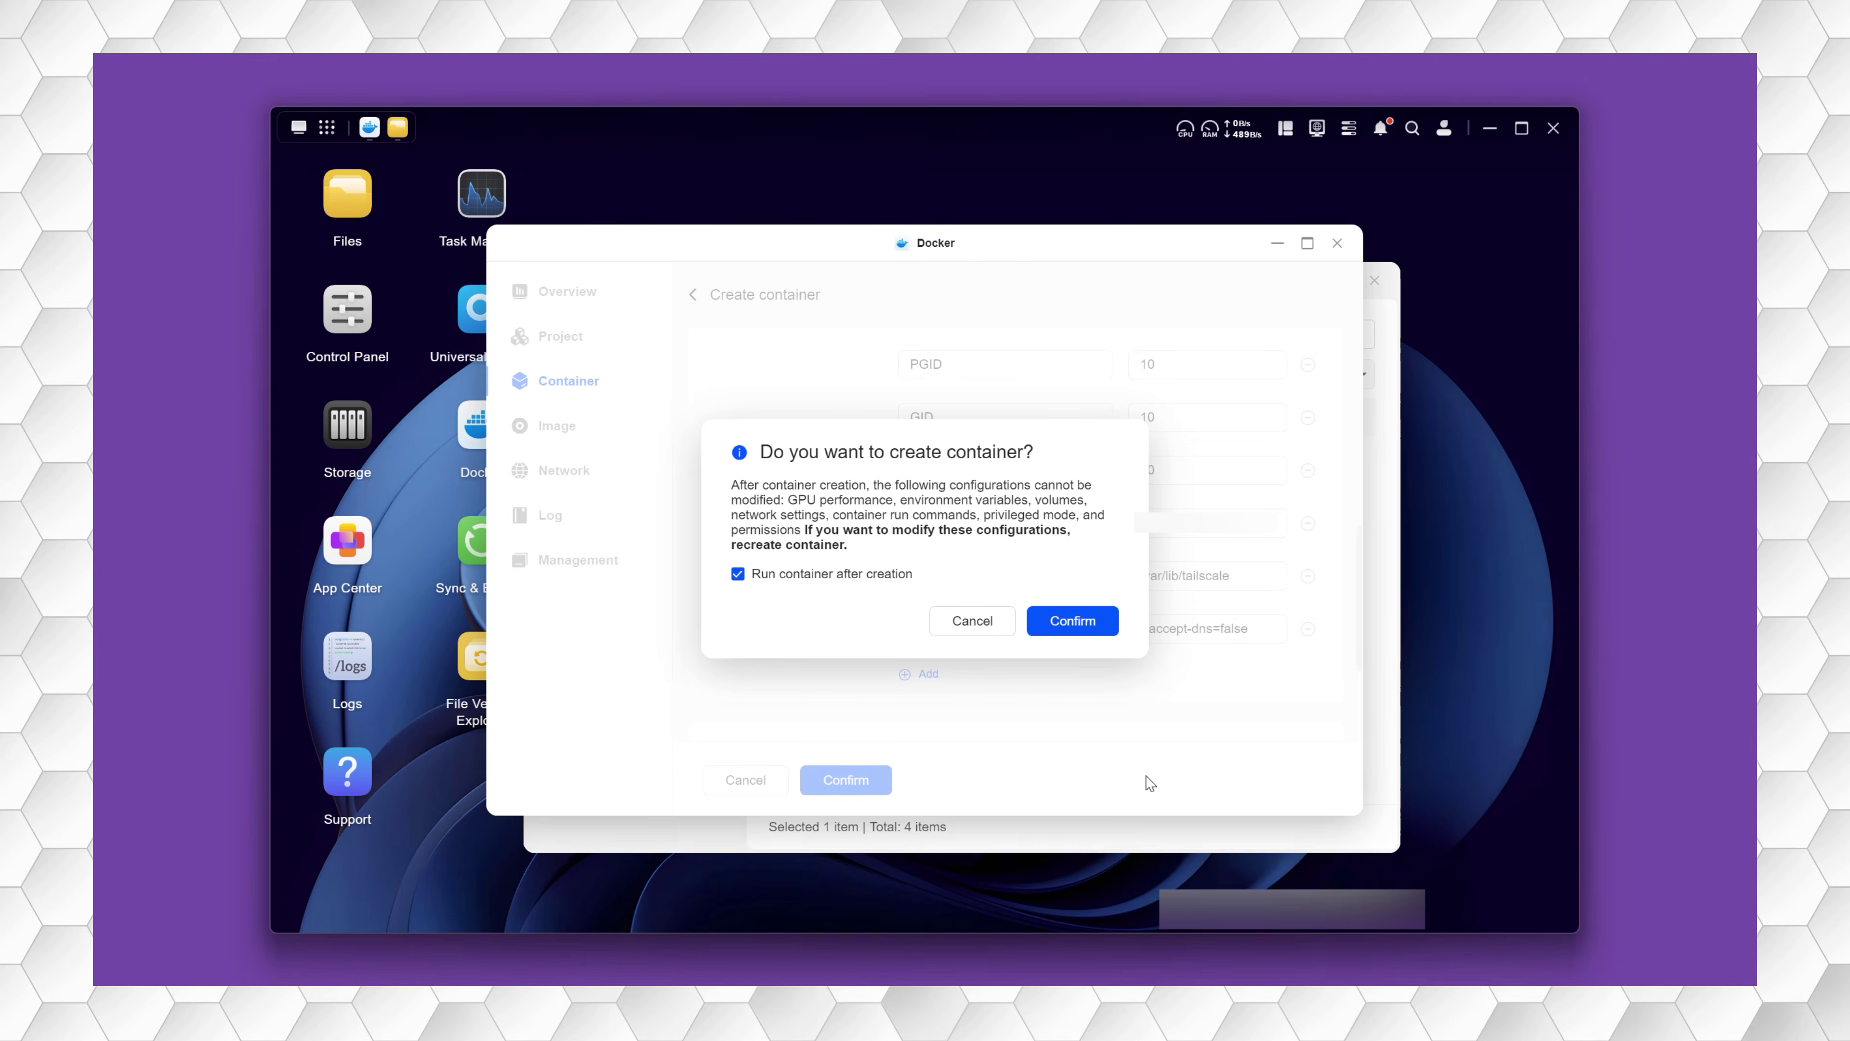
left_click(1081, 626)
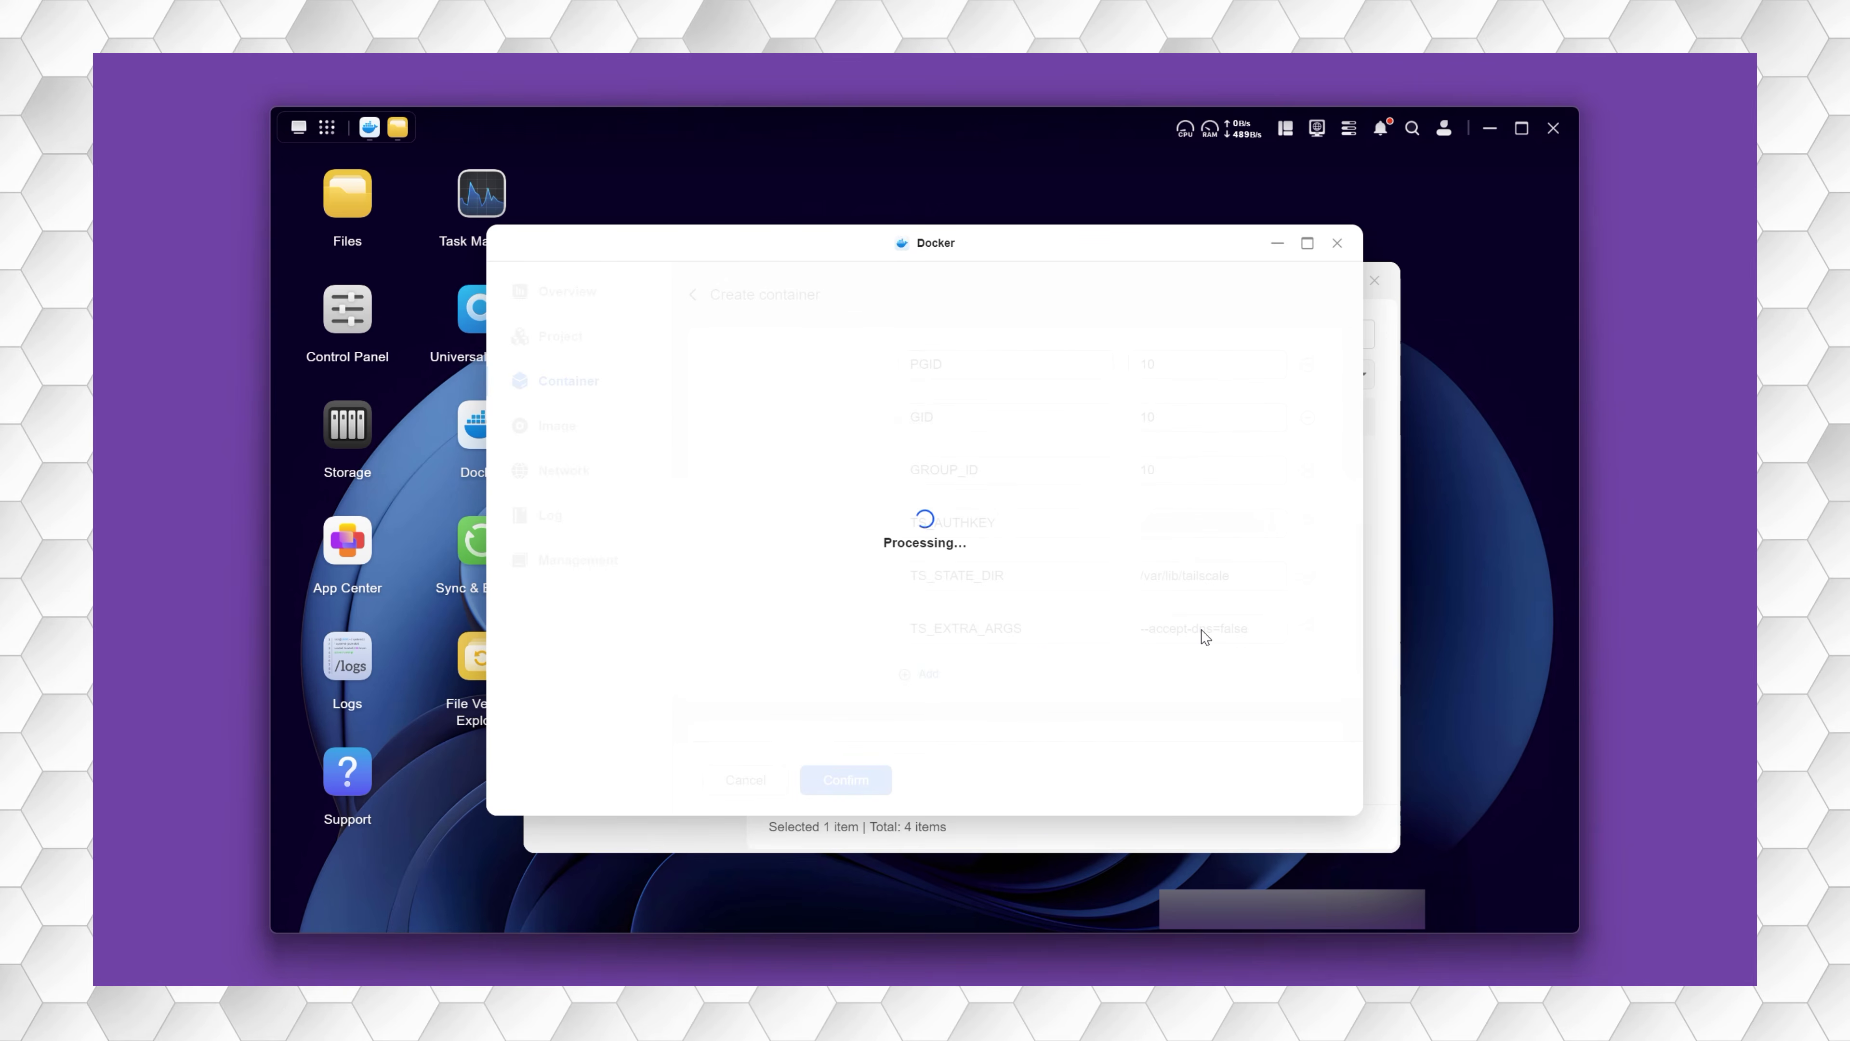